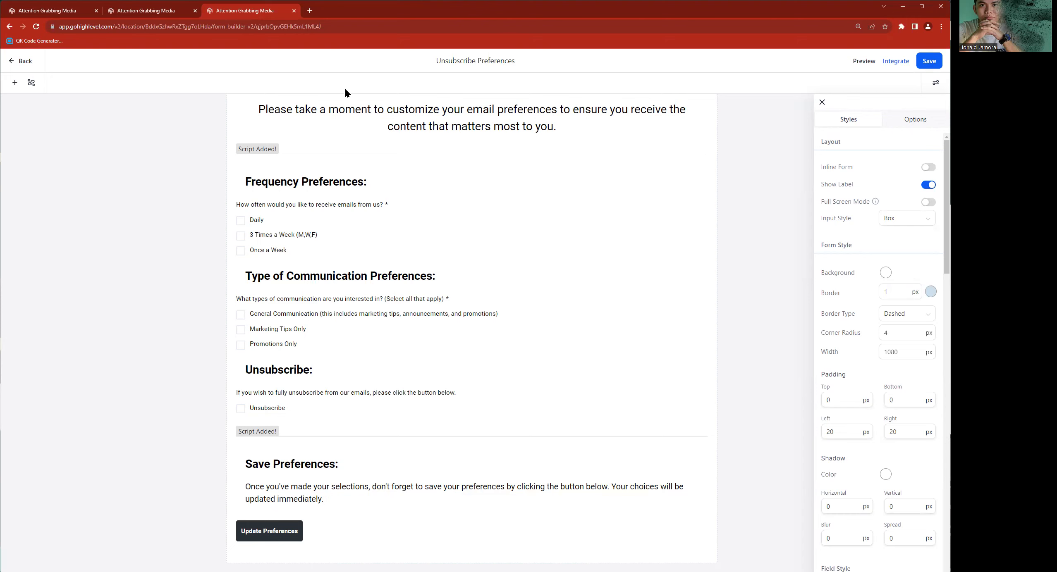
- Inspect the settings of the form's introductory text and its email-frequency question
scroll(505, 246, "up", 2)
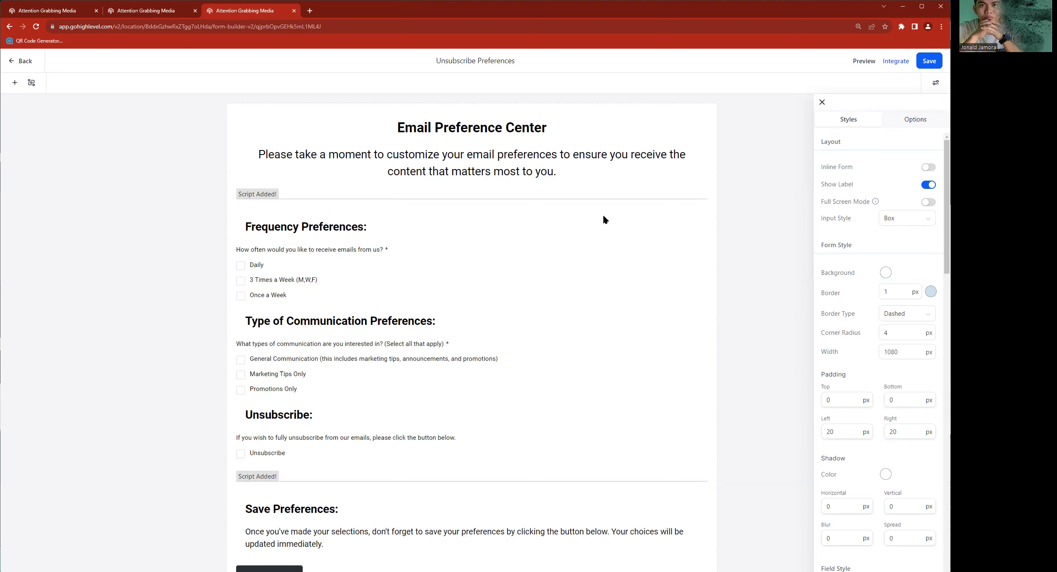
left_click(512, 156)
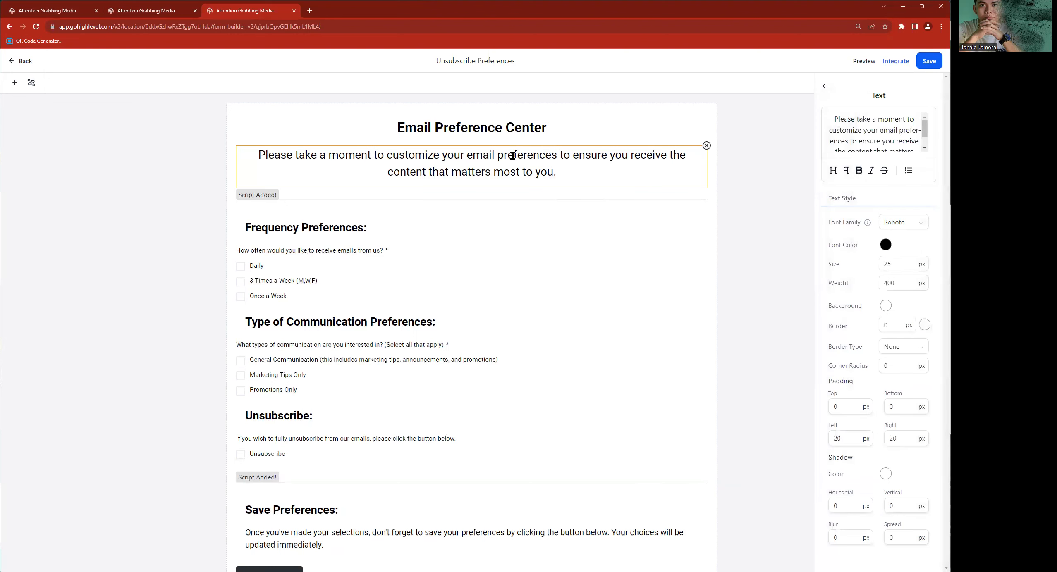
left_click(304, 287)
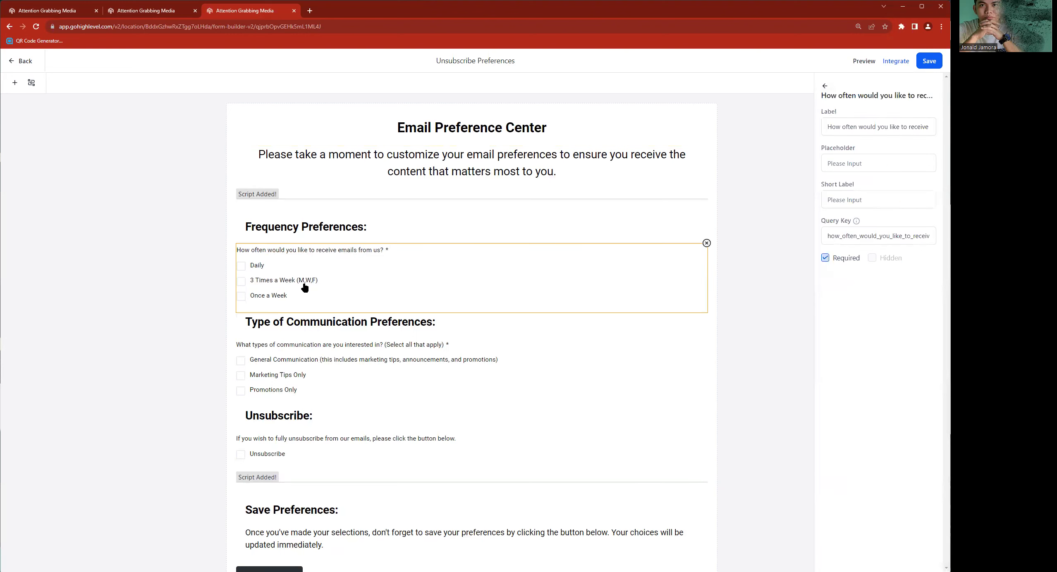
- Display the available custom fields for the form and browse through to the end of the list
left_click(14, 85)
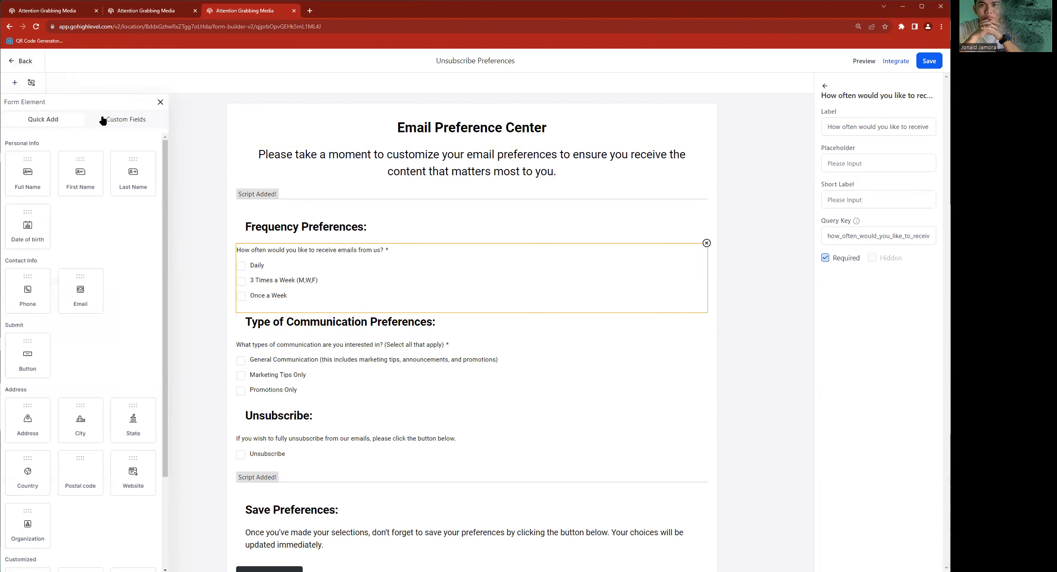
left_click(126, 121)
scroll(50, 441, "down", 14)
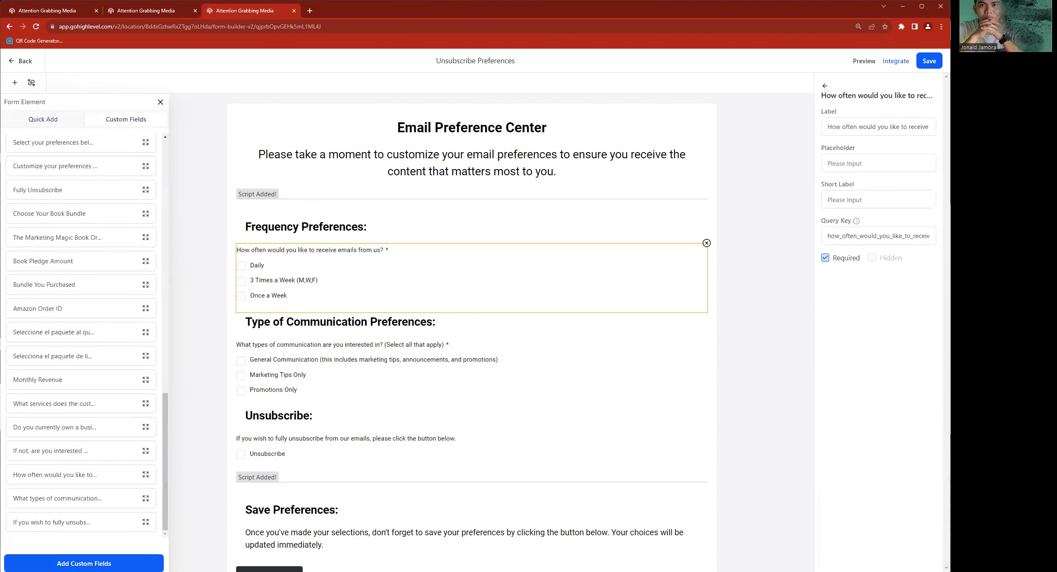
left_click(84, 564)
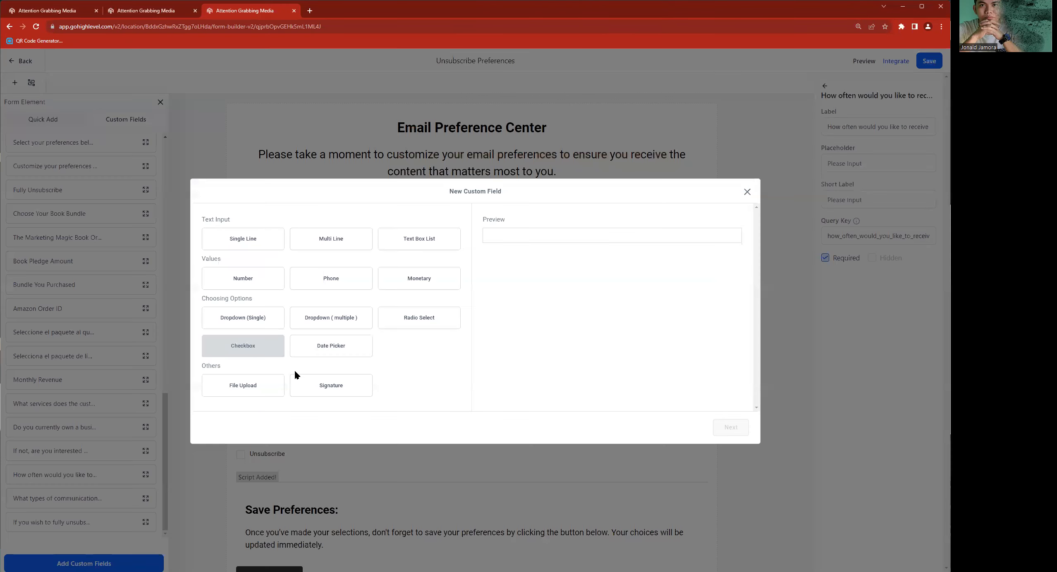
left_click(264, 351)
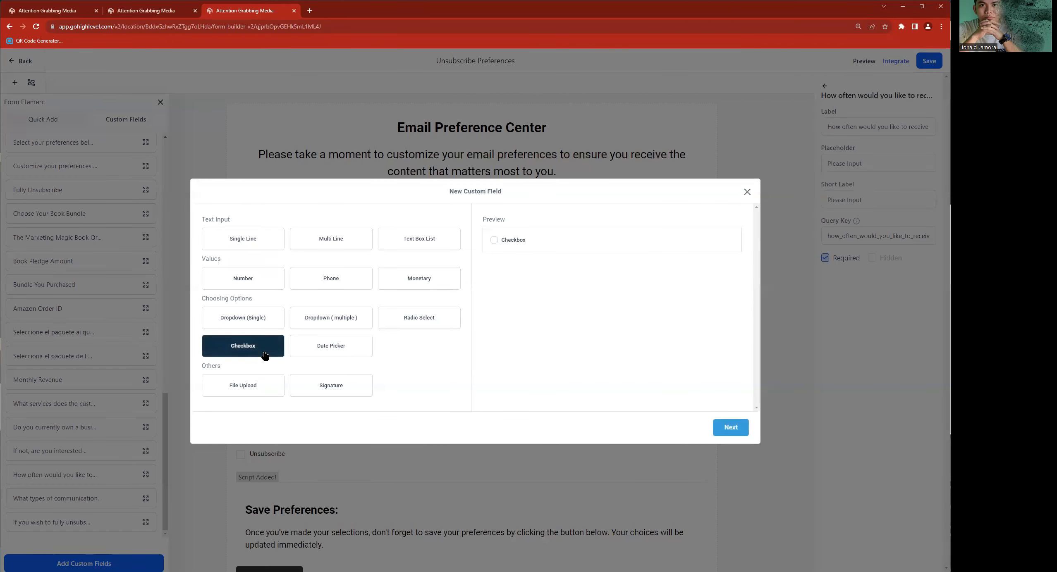
left_click(718, 428)
left_click(209, 372)
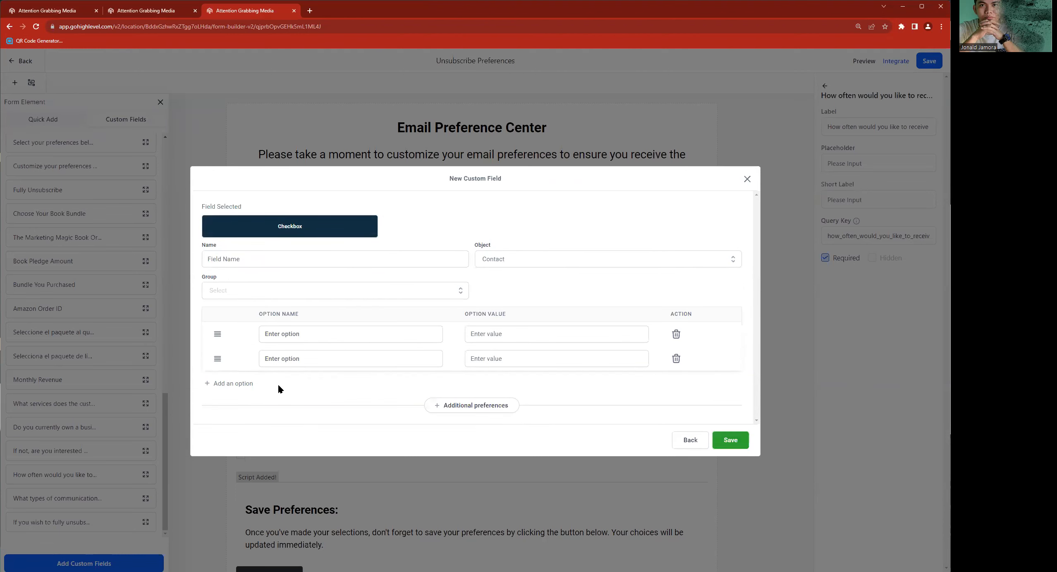
left_click(232, 384)
left_click(246, 400)
left_click(247, 409)
left_click(249, 419)
left_click(289, 292)
left_click(283, 359)
left_click(272, 388)
left_click(268, 414)
left_click(236, 442)
scroll(381, 406, "down", 1)
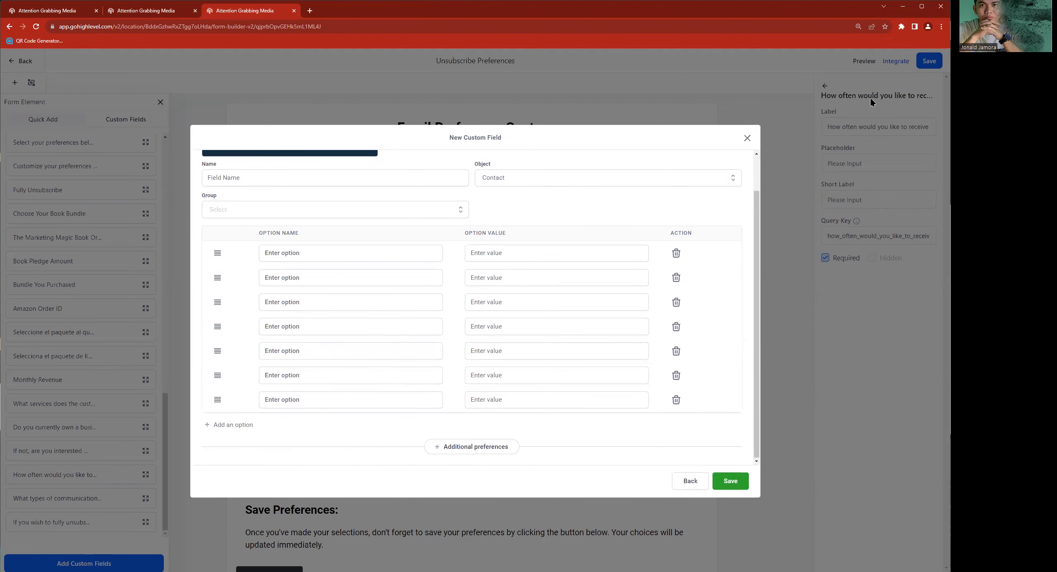
left_click(747, 138)
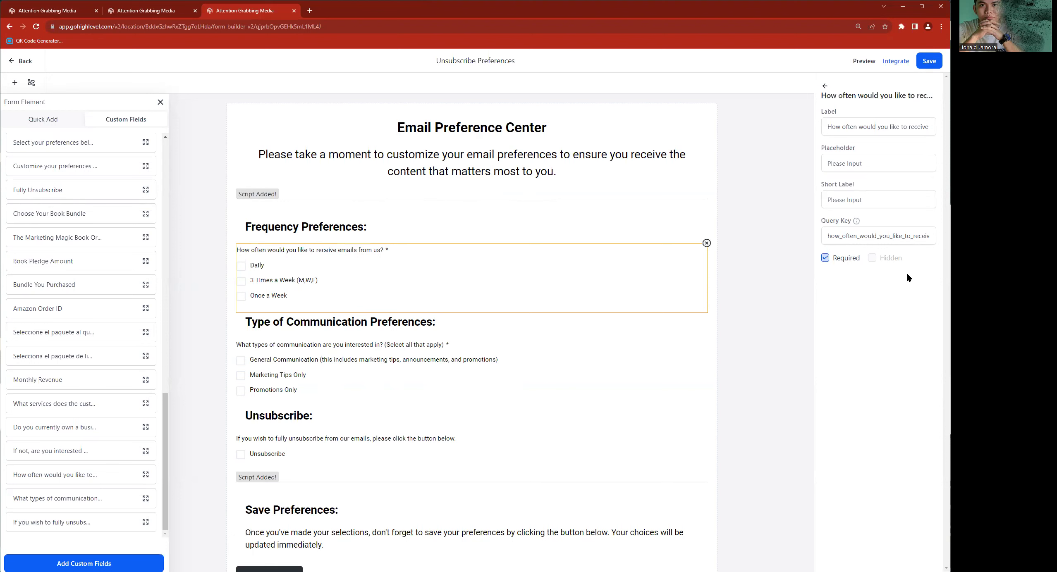
- Inspect the field settings of the communication-type, unsubscribe and email-frequency questions on the form
left_click(383, 346)
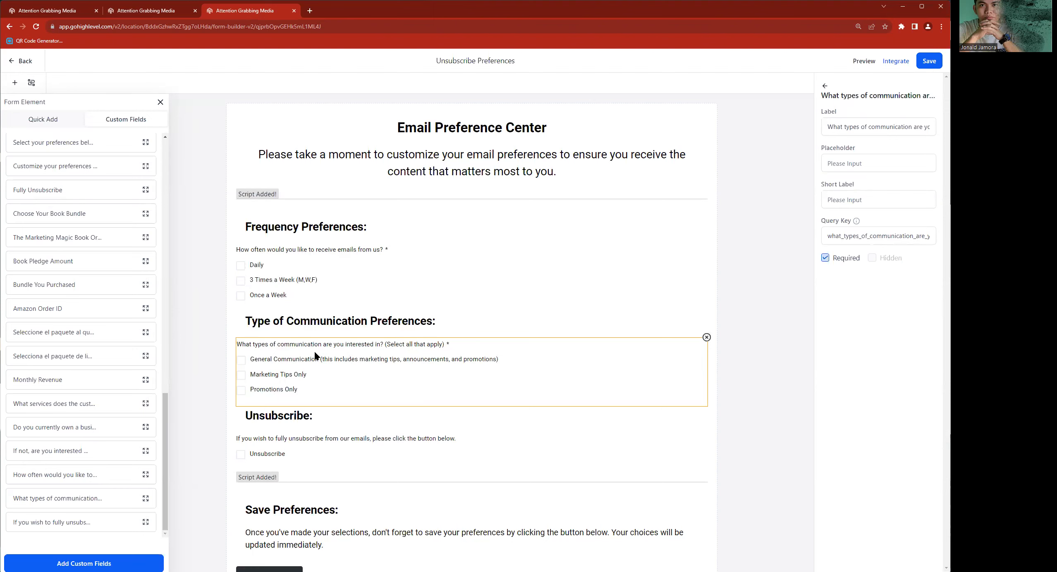
scroll(314, 353, "down", 1)
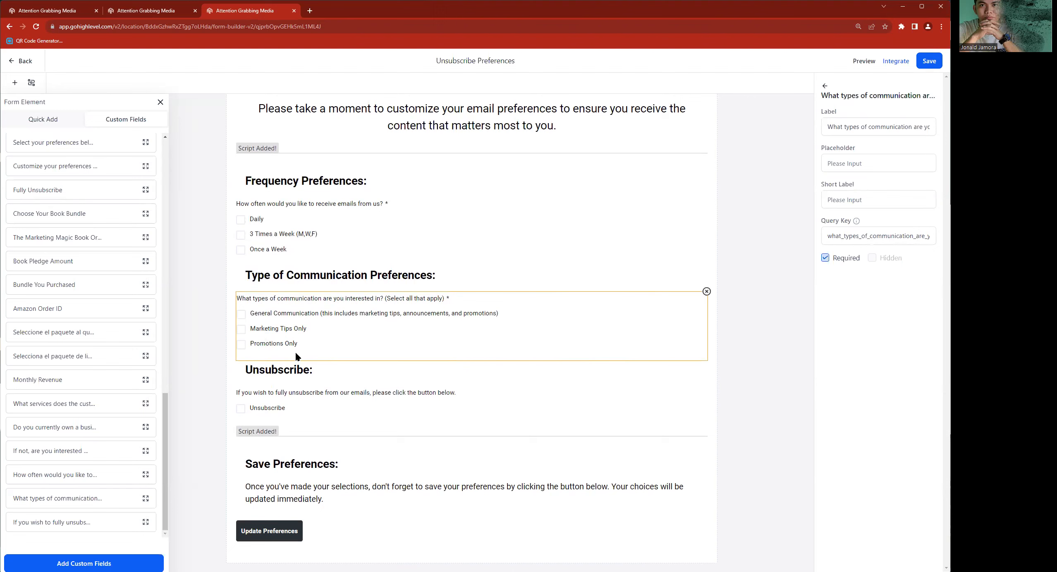
left_click(404, 409)
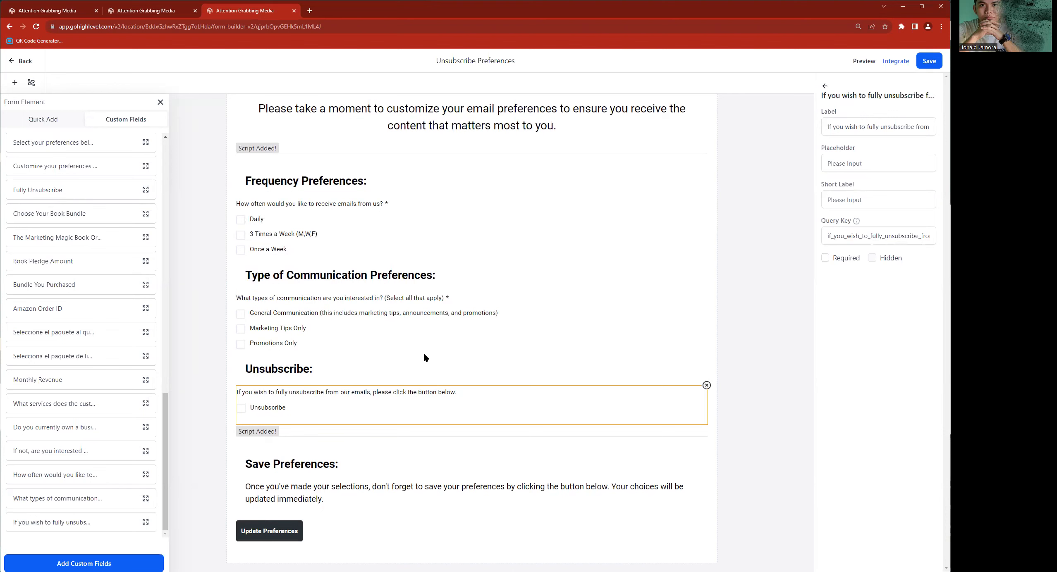
left_click(337, 205)
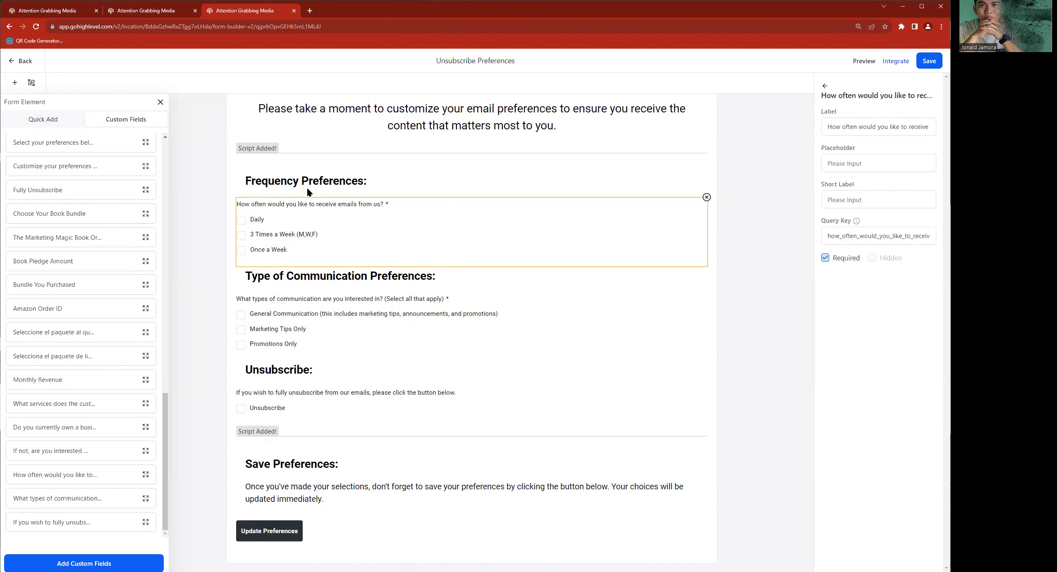
left_click(311, 297)
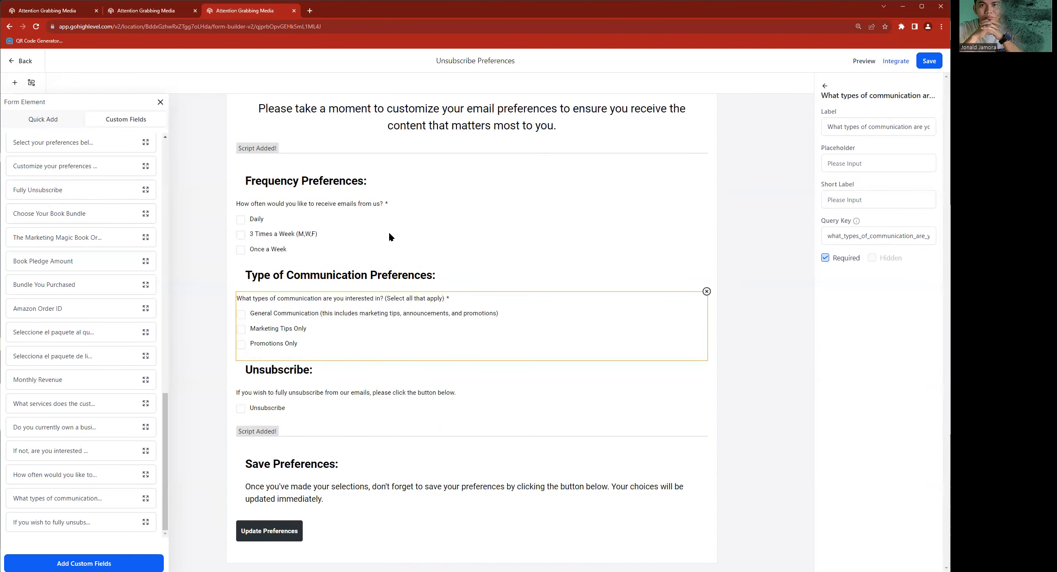
left_click(308, 381)
left_click(302, 398)
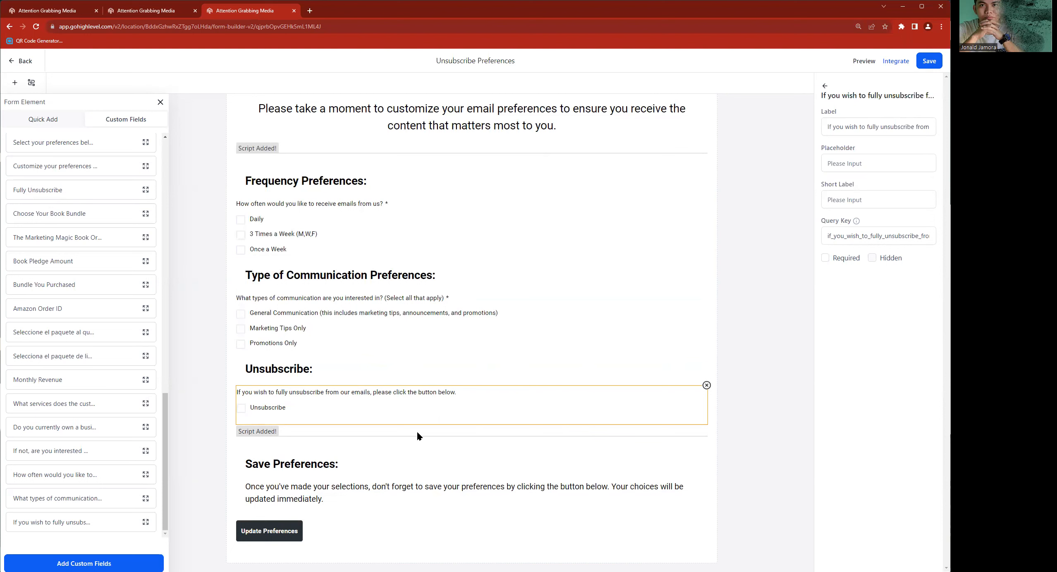
- Change the background colour of the Update Preferences button to red
left_click(327, 496)
left_click(284, 535)
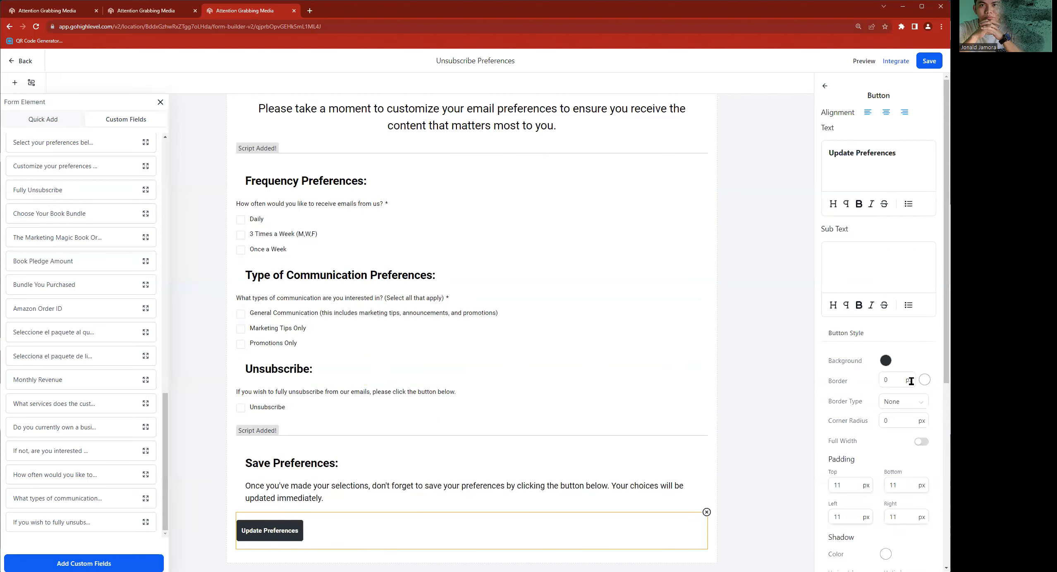
left_click(885, 361)
left_click_drag(858, 451, 829, 469)
left_click_drag(893, 422, 929, 400)
left_click(929, 400)
left_click(930, 349)
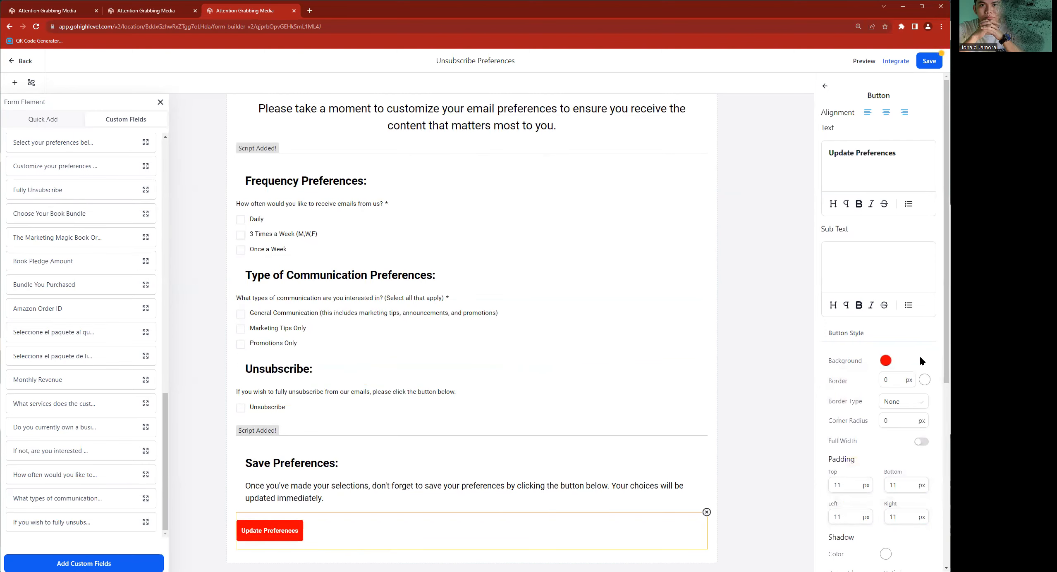
- Make the Update Preferences button full width and set its text size to 25 px
left_click(921, 441)
scroll(916, 441, "down", 5)
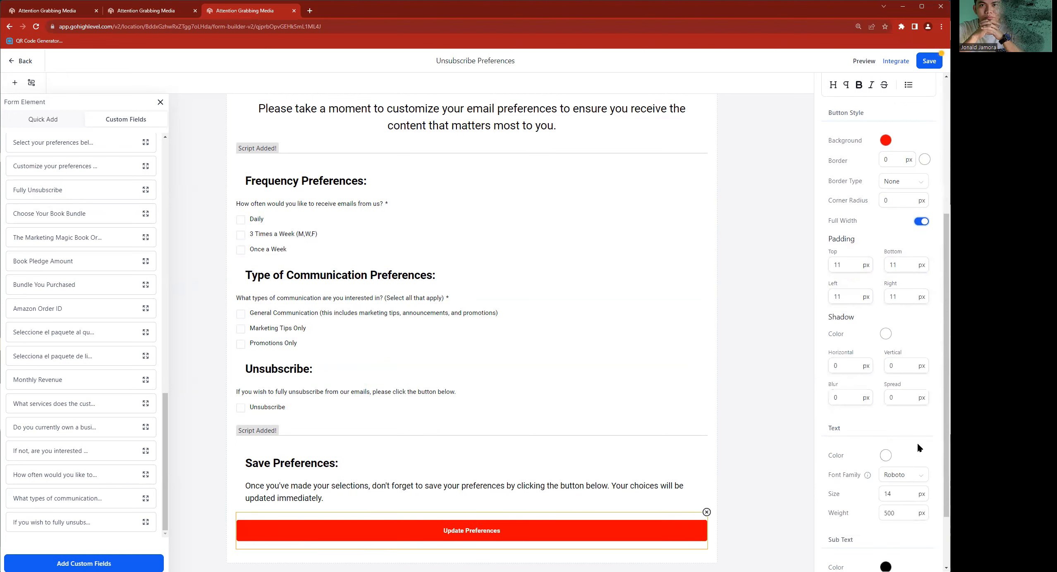
double_click(886, 495)
type("25")
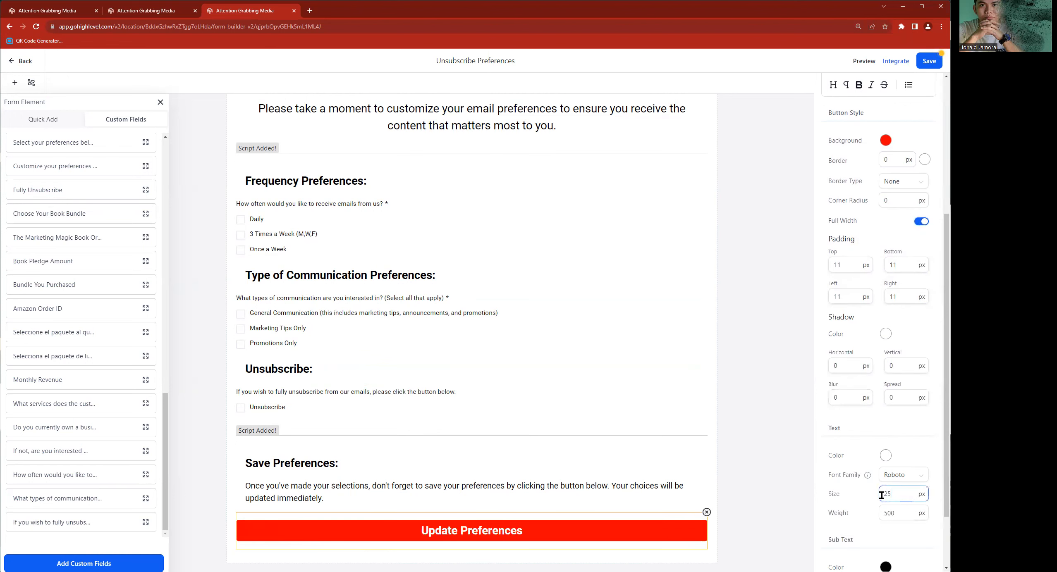
- Save the Unsubscribe Preferences form, accepting the alert about third-party scripts
scroll(863, 231, "down", 3)
left_click(923, 64)
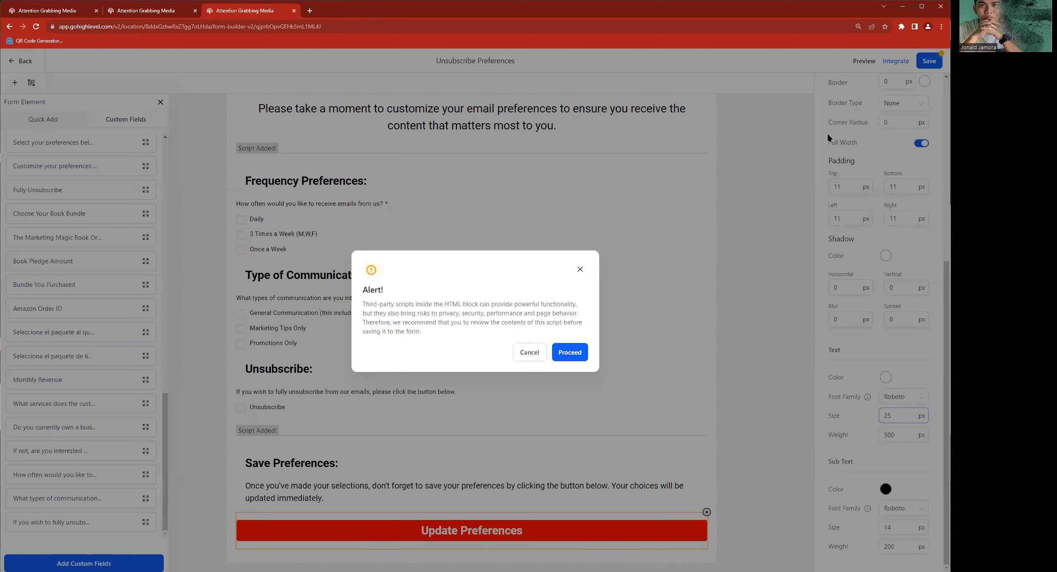
left_click(567, 355)
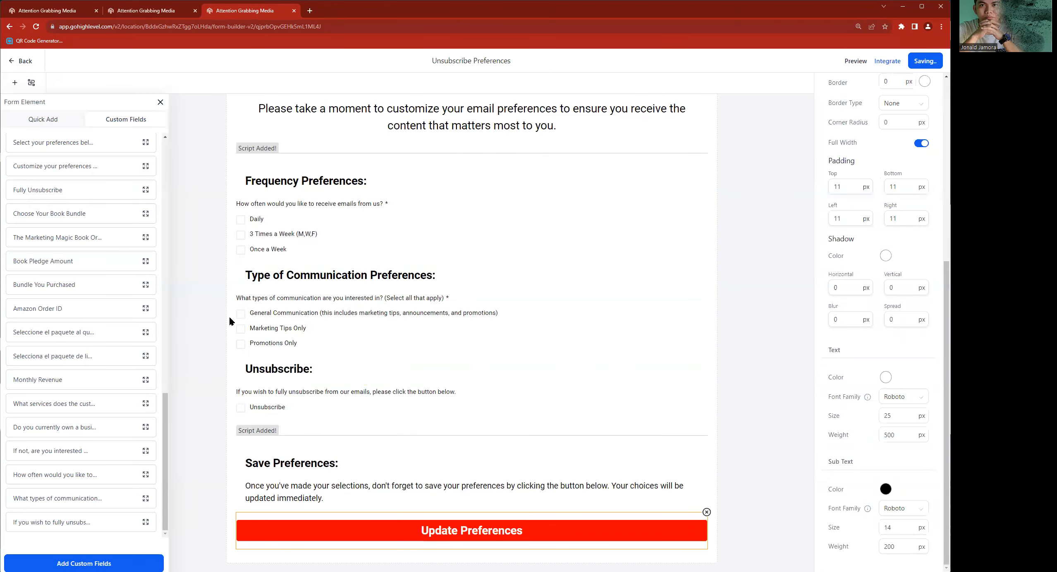
- Open the Home page of the Unsubscribe Funnel for editing in a new tab
left_click(141, 10)
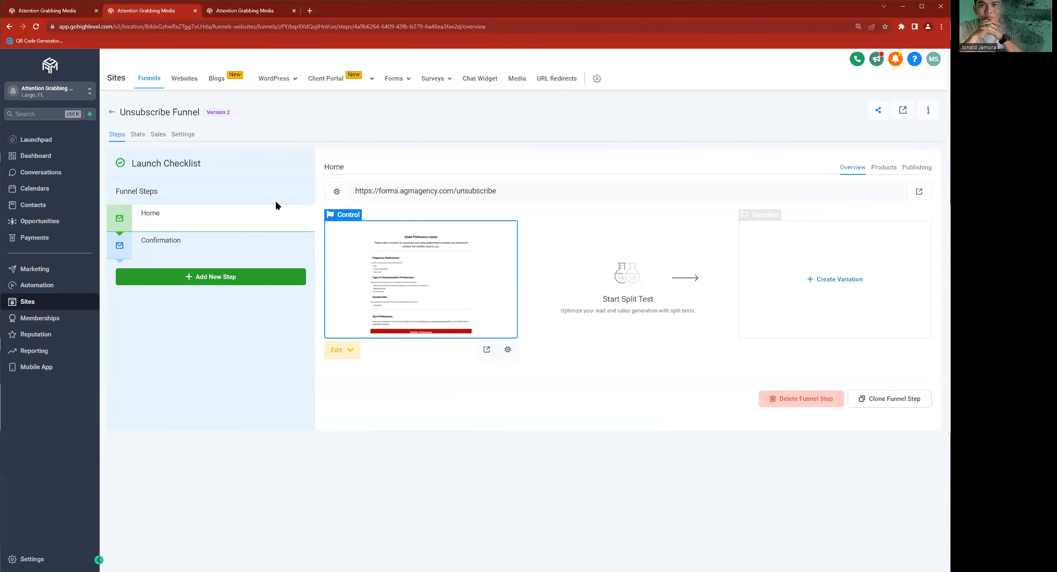
left_click(352, 350)
left_click(373, 395)
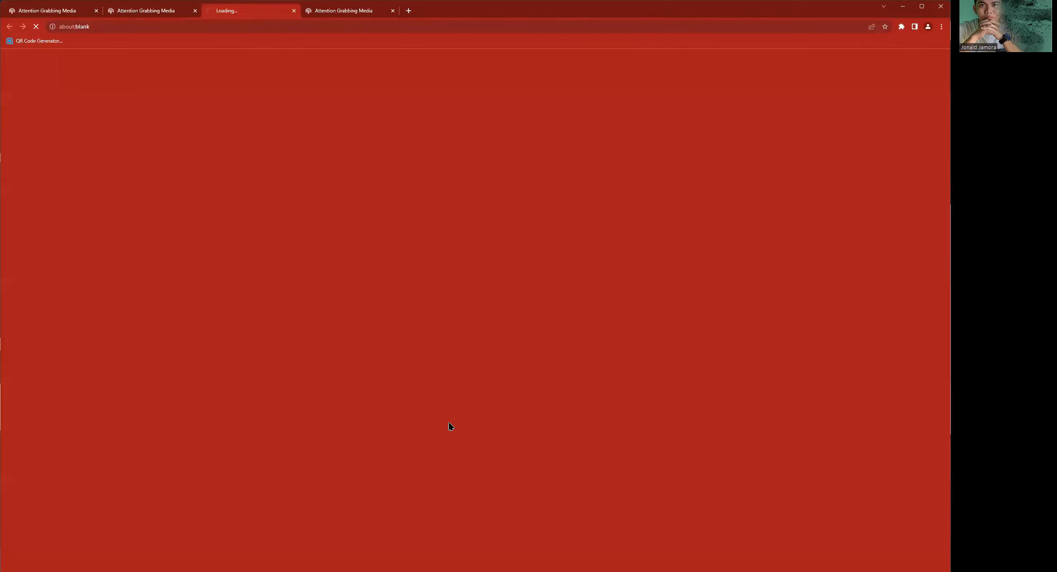
- Return to the Unsubscribe Preferences form and inspect the text settings of the Email Preference Center heading
left_click(360, 11)
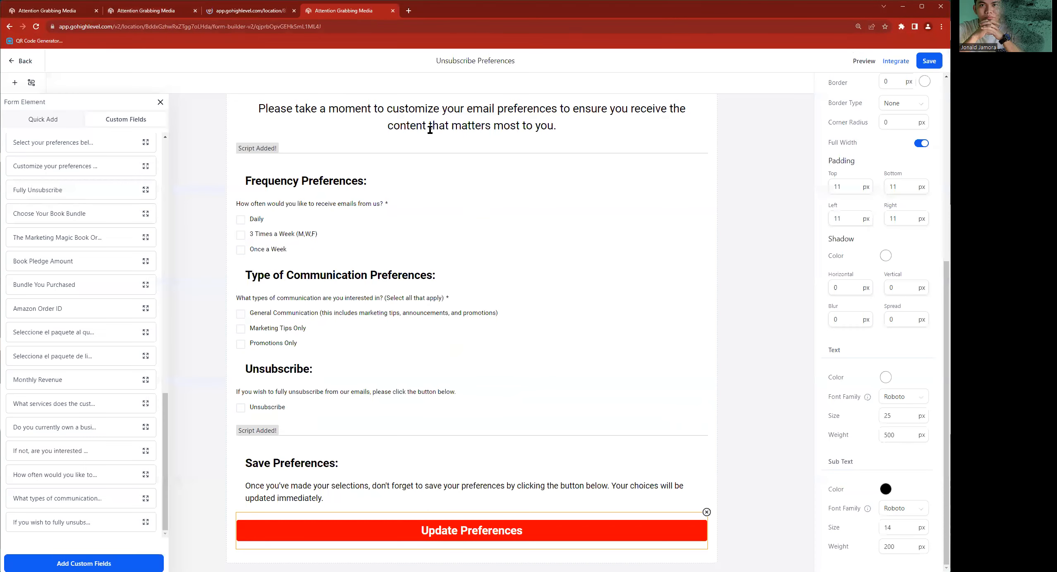
scroll(484, 195, "up", 1)
left_click(419, 132)
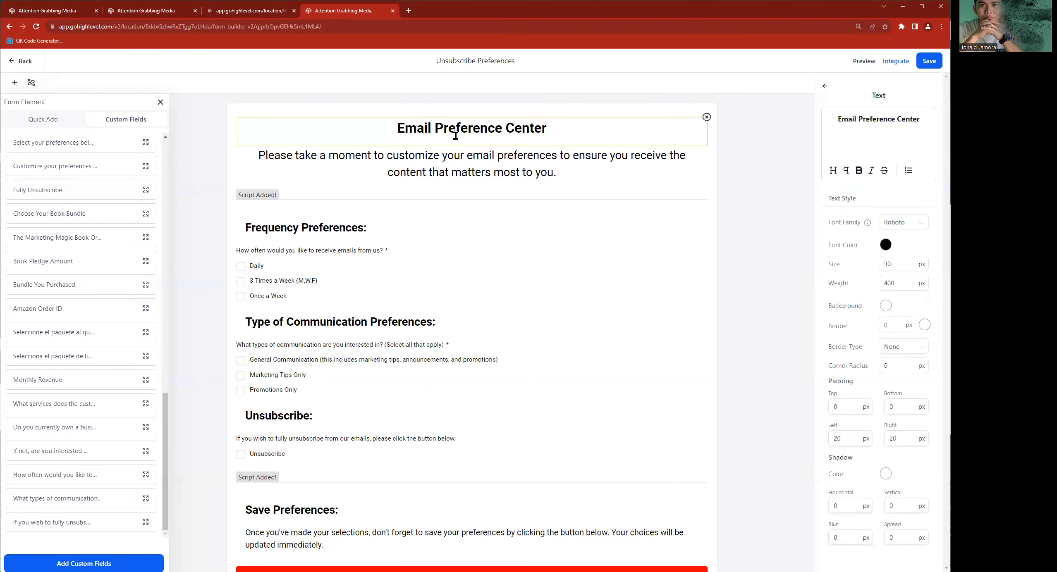
- Preview the funnel's live Home page and review the embedded form from its heading through the Update Preferences button
left_click(244, 11)
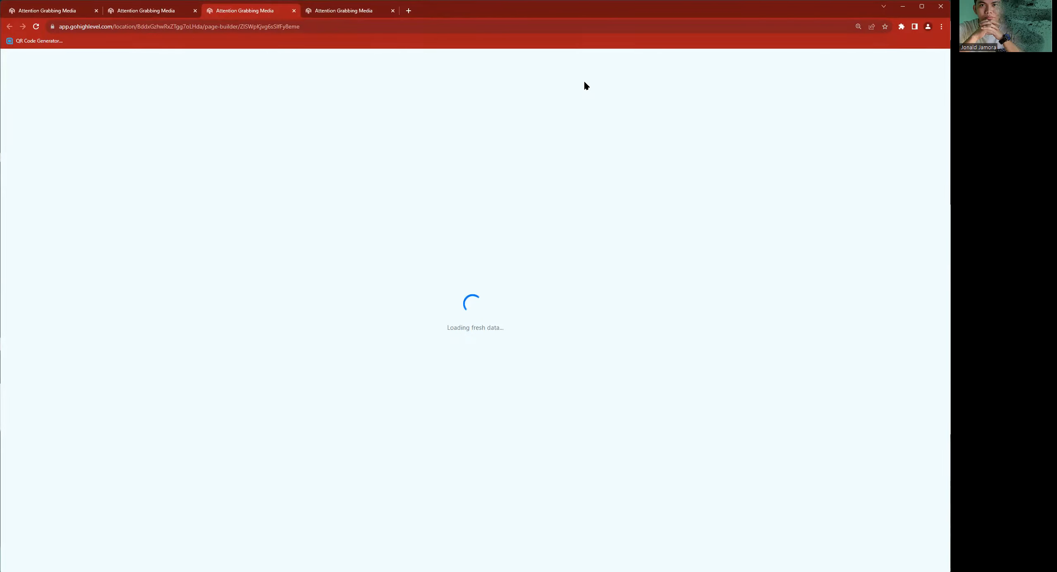
left_click(158, 11)
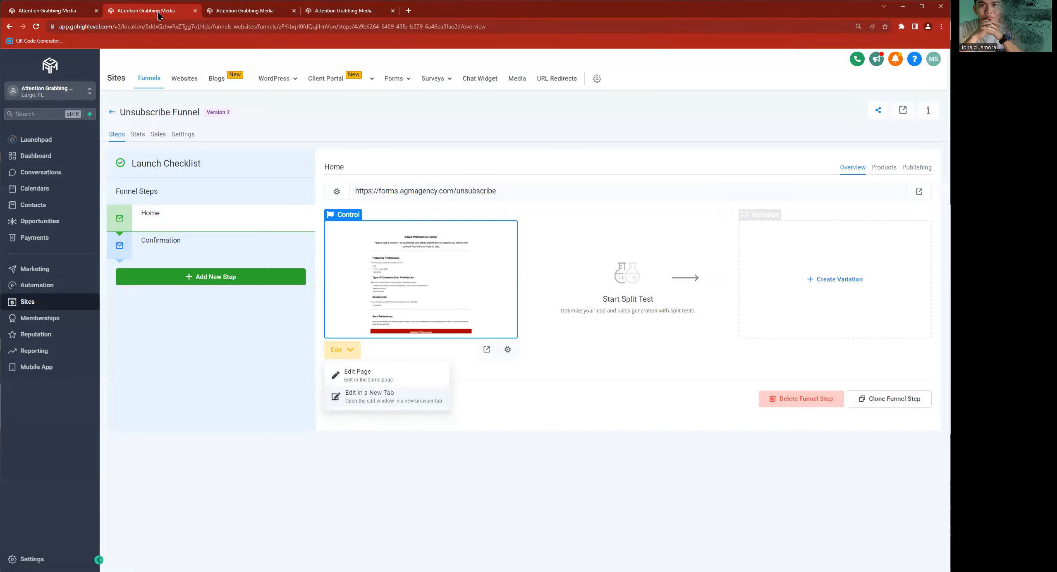
left_click(483, 348)
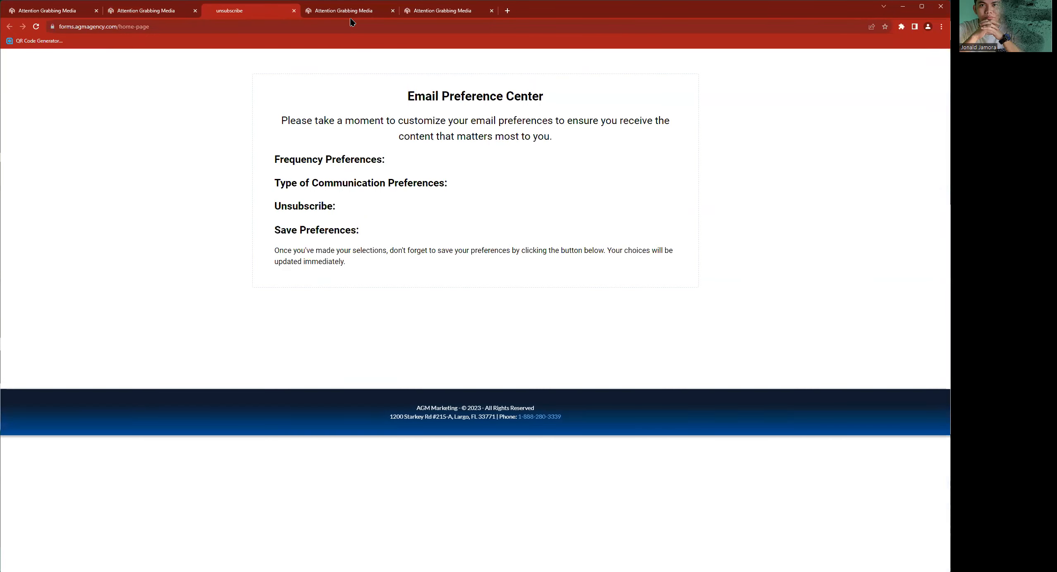
scroll(413, 248, "down", 2)
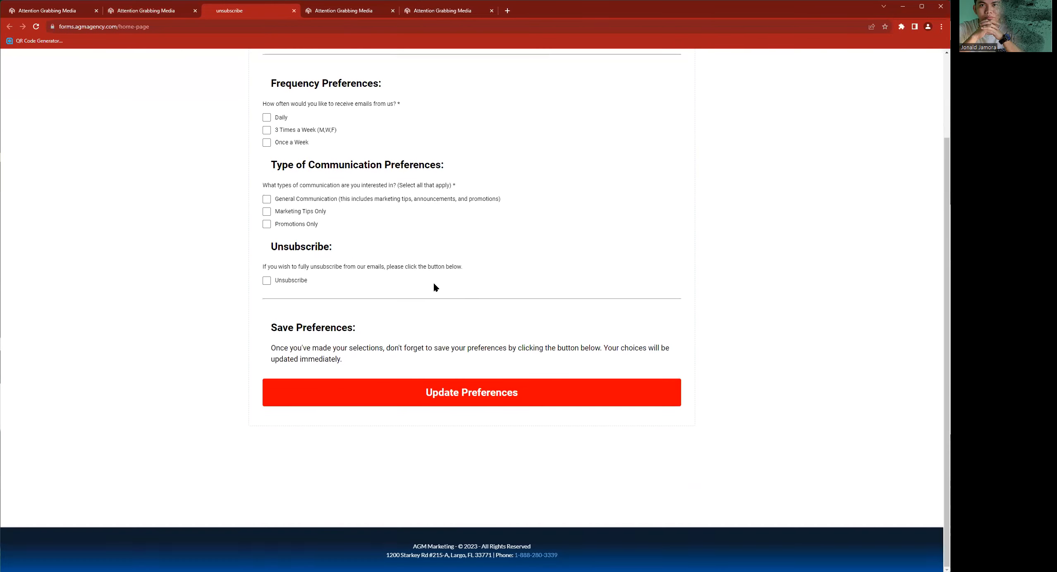
scroll(525, 247, "up", 2)
triple_click(447, 99)
triple_click(452, 134)
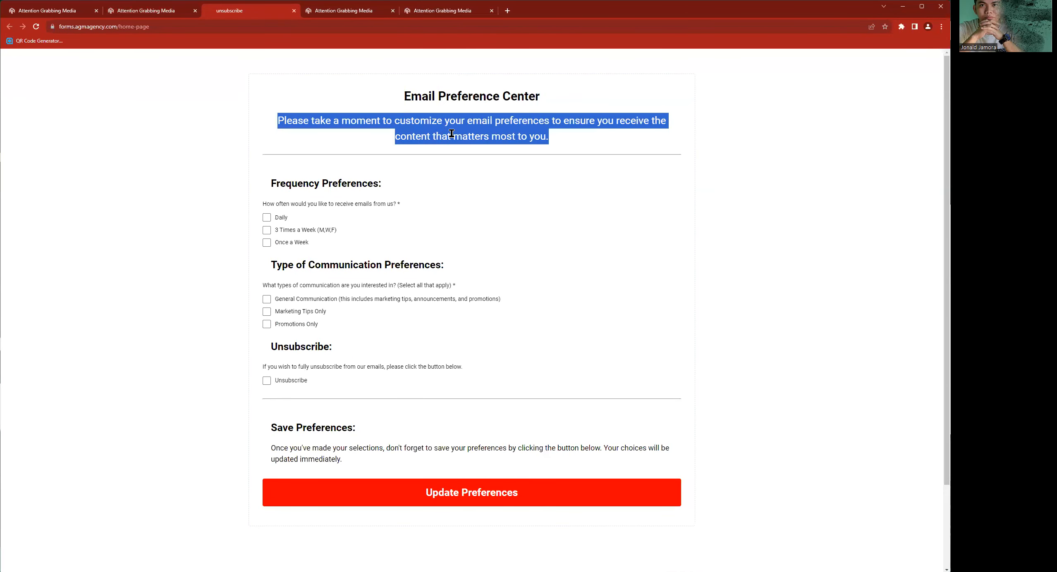
left_click(343, 11)
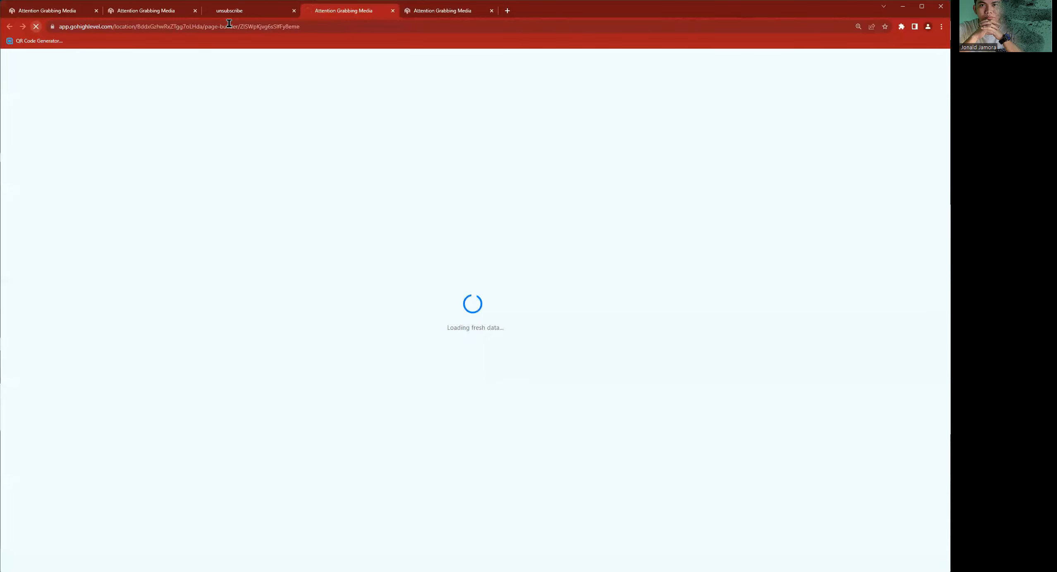
left_click(224, 12)
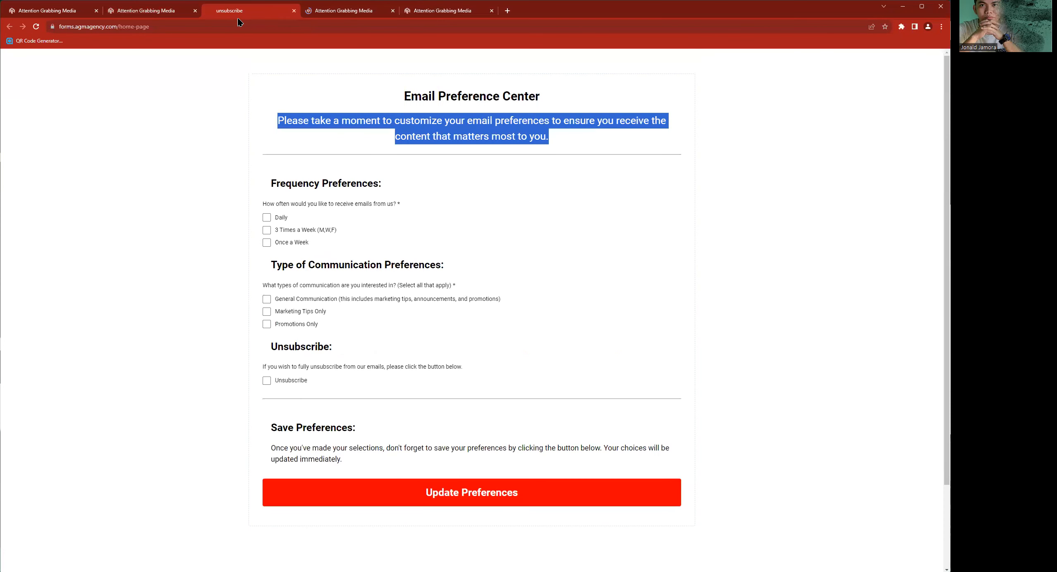
left_click(350, 12)
left_click(296, 17)
- Return to the Unsubscribe Funnel and show the overview of its Confirmation step
left_click(171, 17)
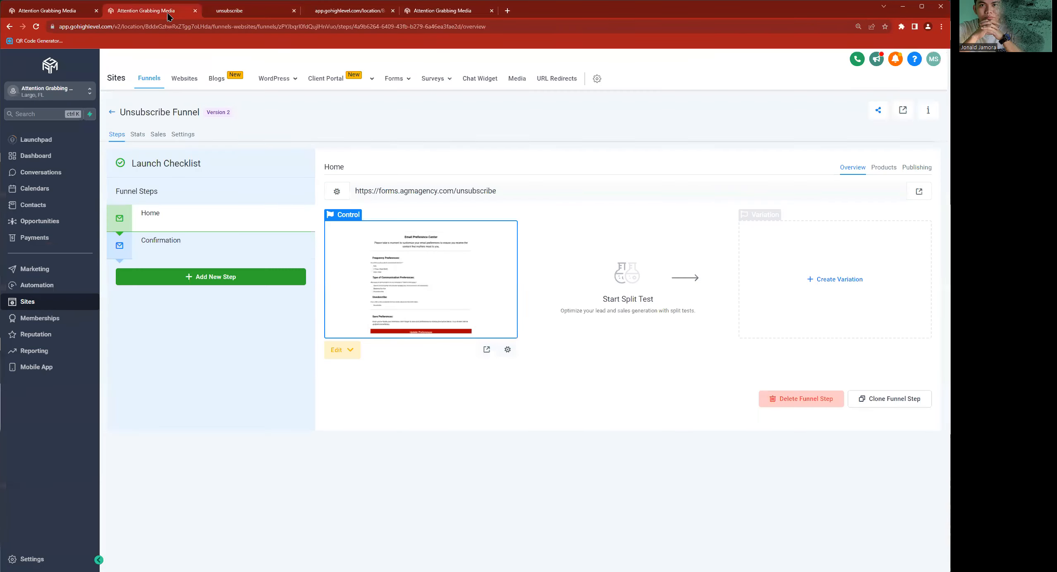
left_click(213, 239)
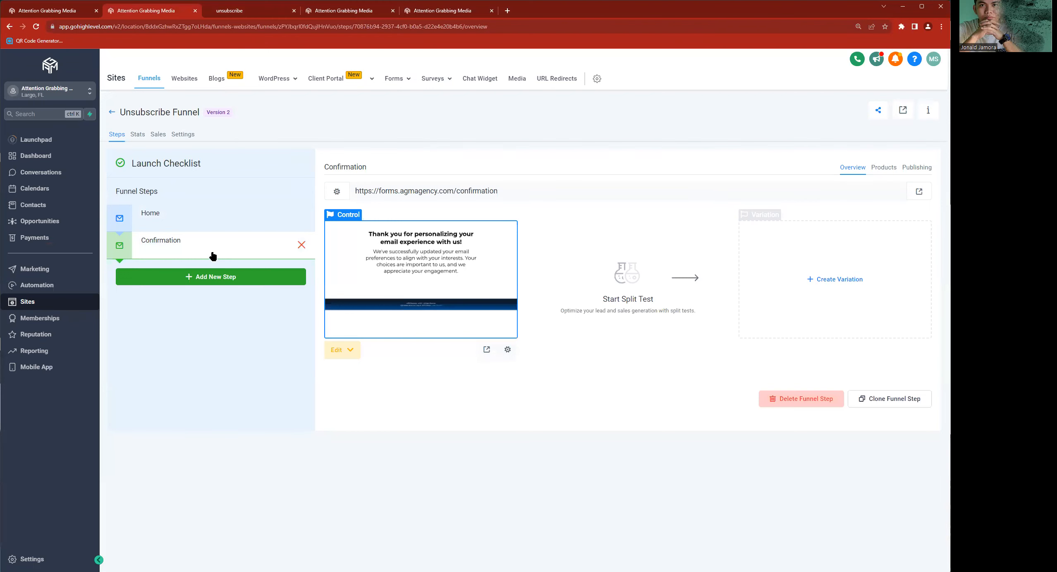
triple_click(447, 194)
key("ctrl+c")
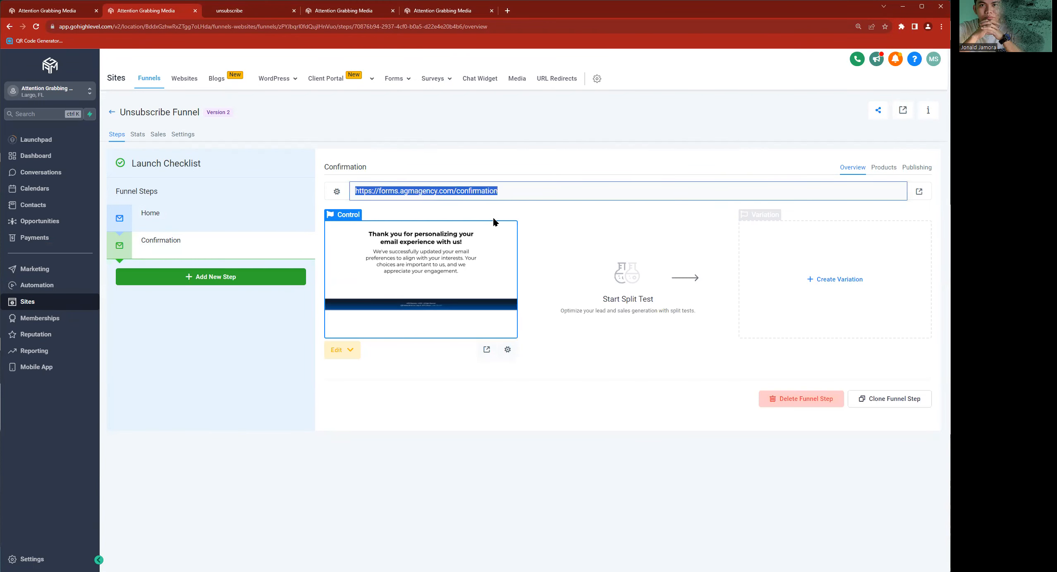
left_click(423, 15)
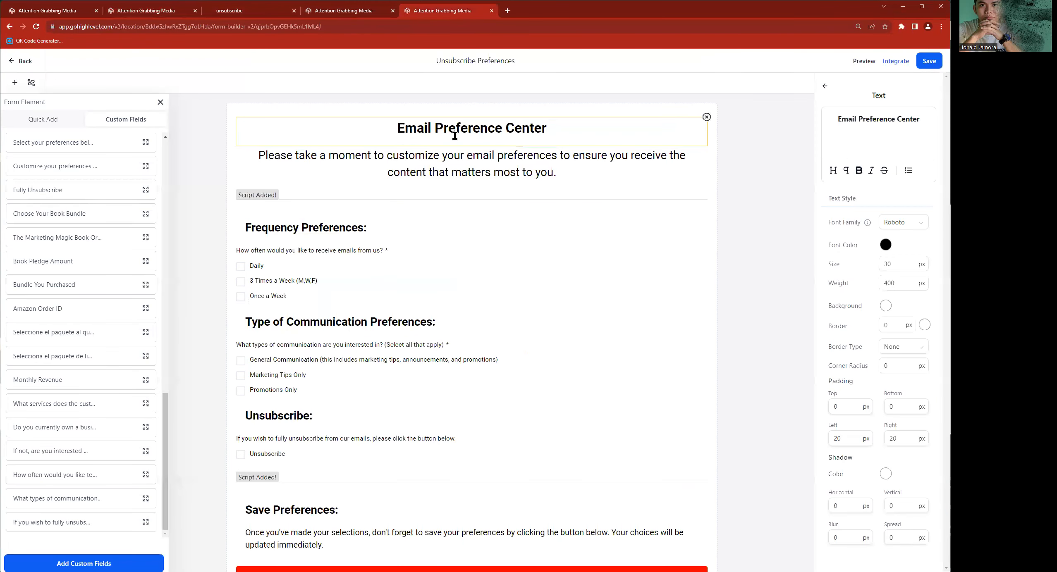
left_click(825, 86)
left_click(918, 121)
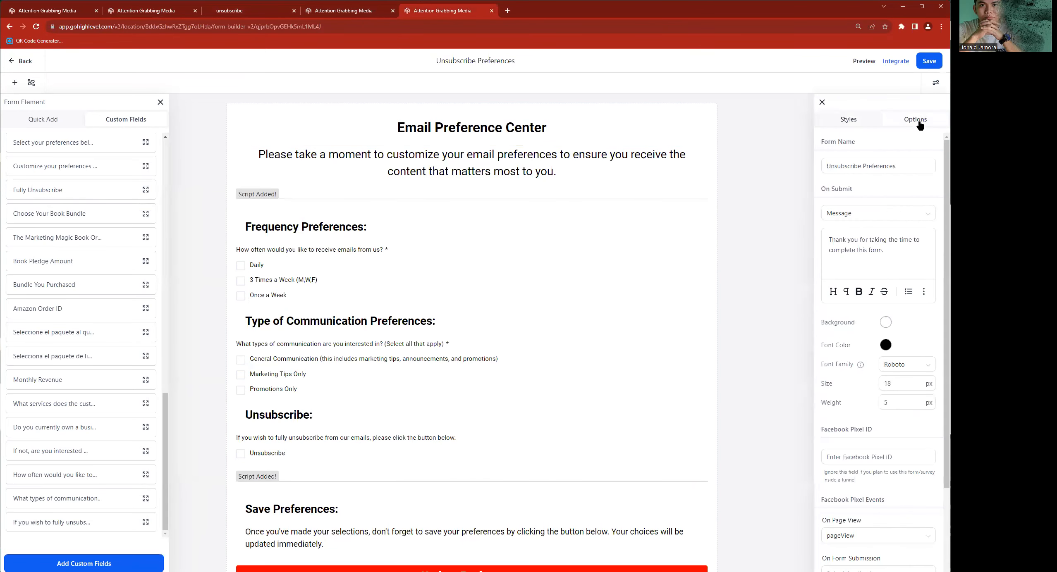
left_click(873, 217)
left_click(850, 237)
left_click(878, 230)
key("ctrl+v")
left_click(924, 69)
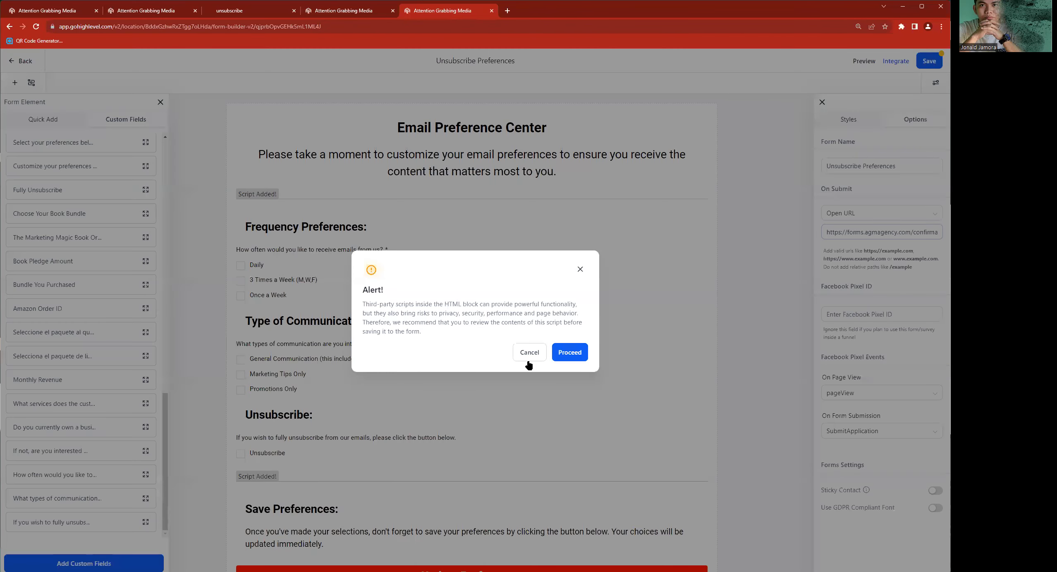
left_click(555, 357)
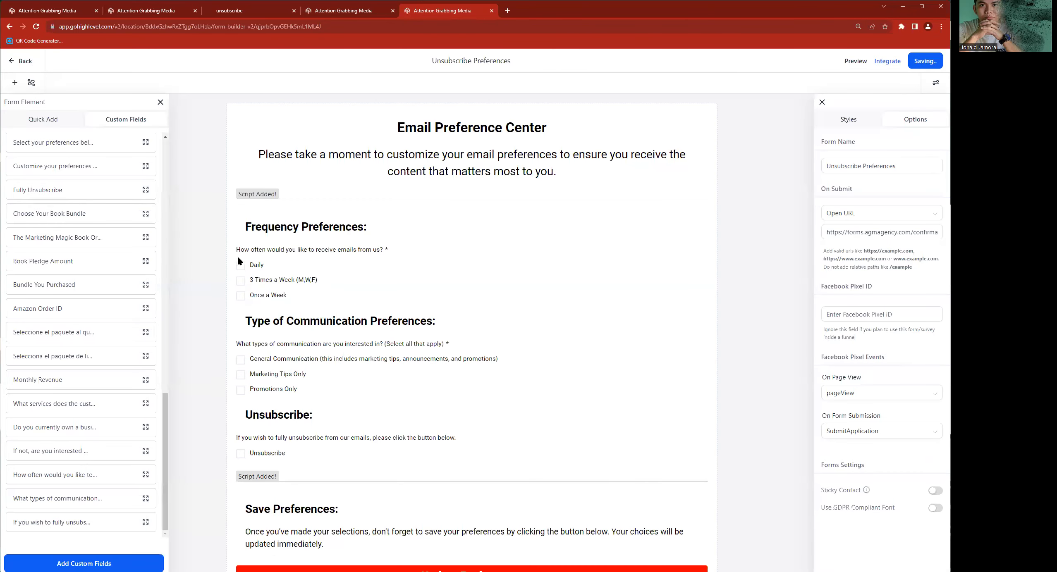
scroll(205, 247, "down", 1)
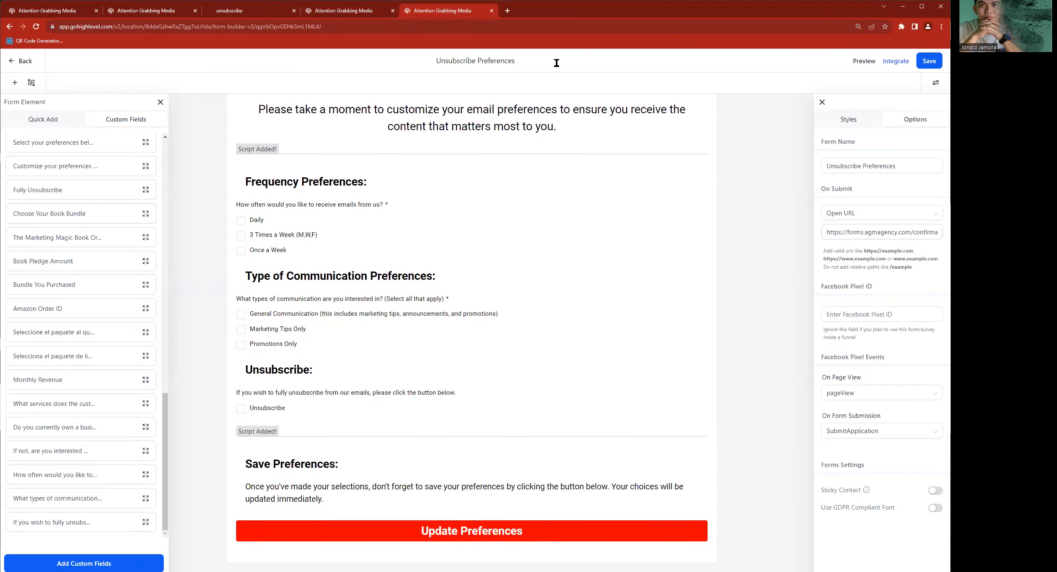
- Preview the funnel's live Confirmation page at a larger scale and read its thank-you heading and paragraph
left_click(261, 15)
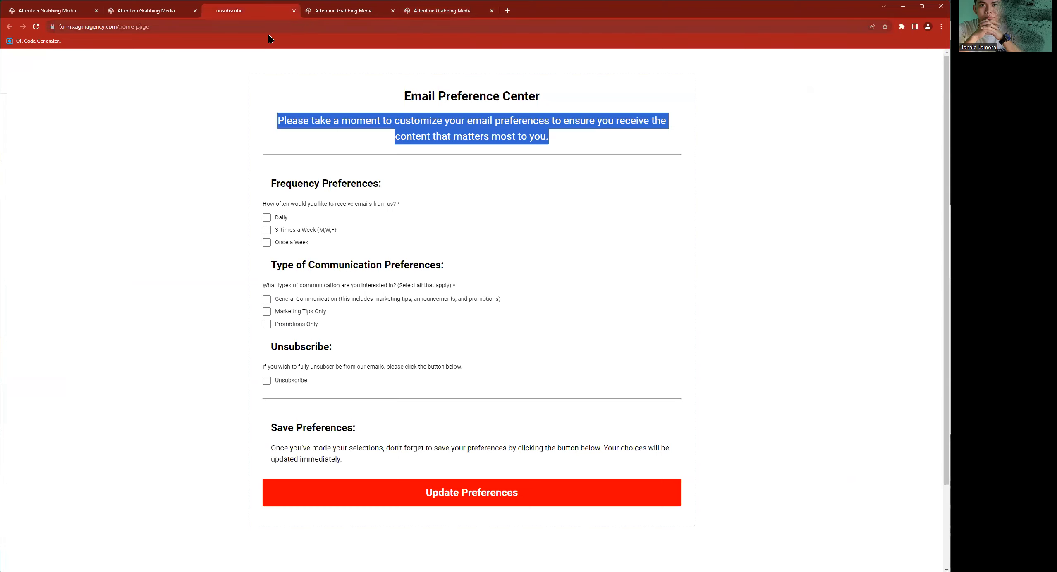
left_click(127, 13)
left_click(486, 351)
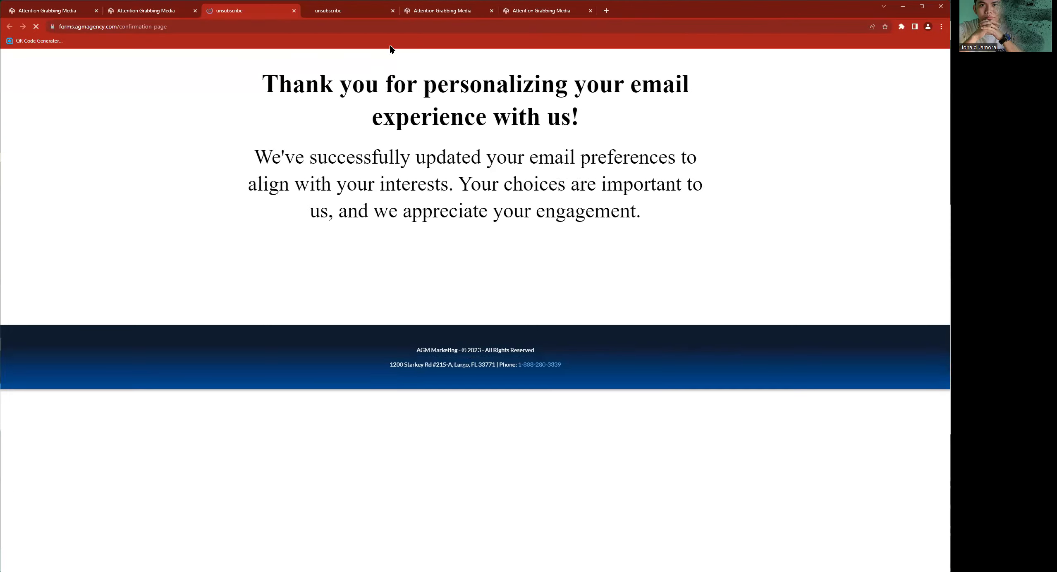
key("ctrl+plus")
key("ctrl+plus")
key("ctrl+plus")
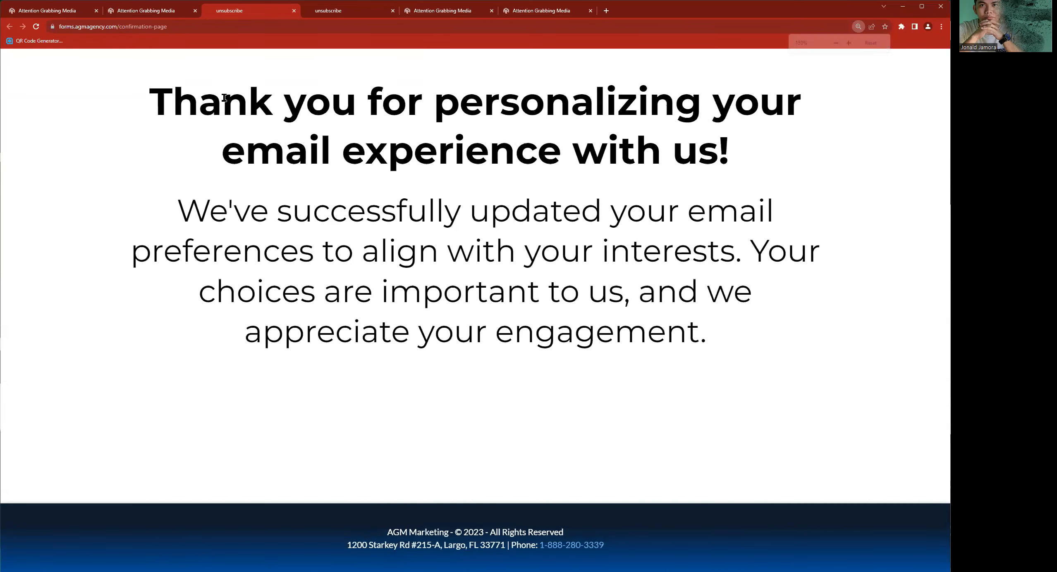
triple_click(245, 104)
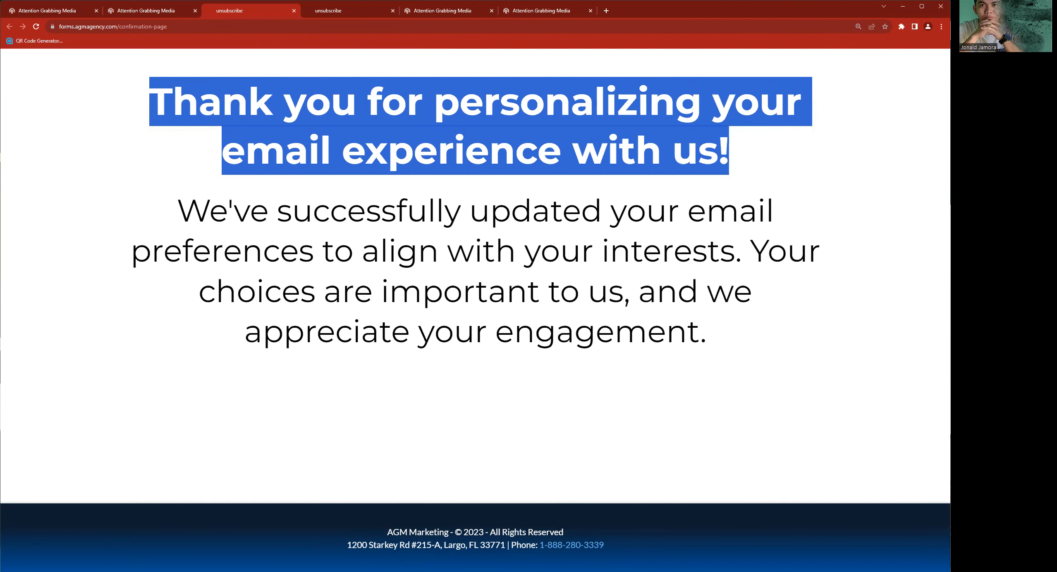
triple_click(127, 225)
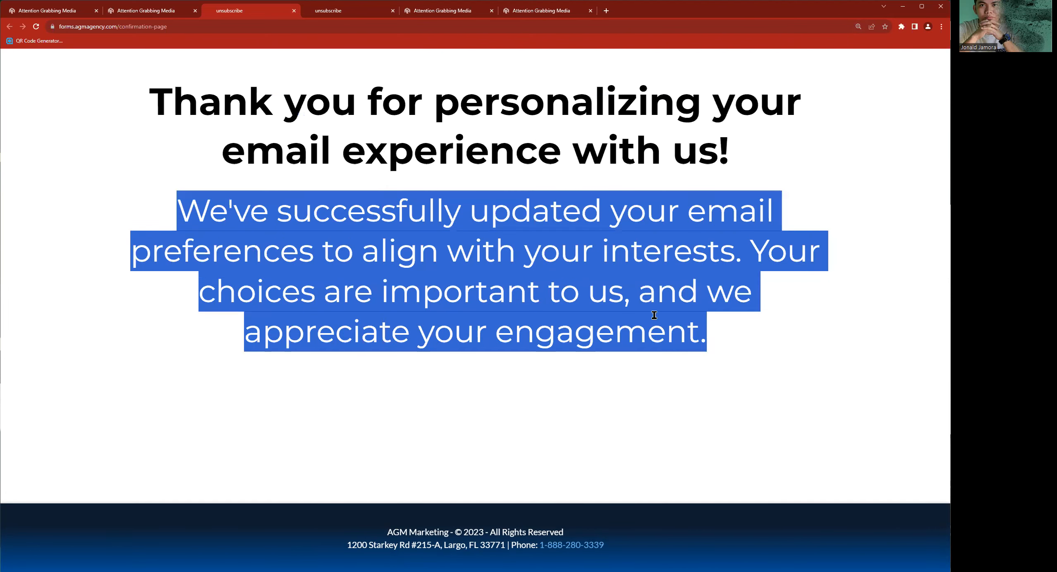
- Add a second form element beneath the existing form in the funnel's Home page editor
left_click(440, 12)
left_click(406, 122)
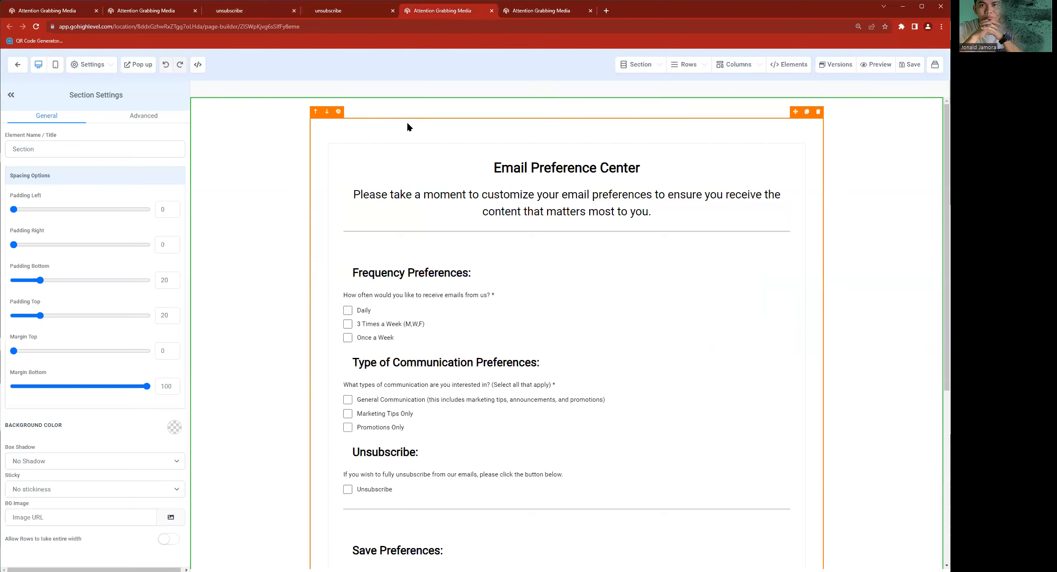
scroll(508, 308, "down", 6)
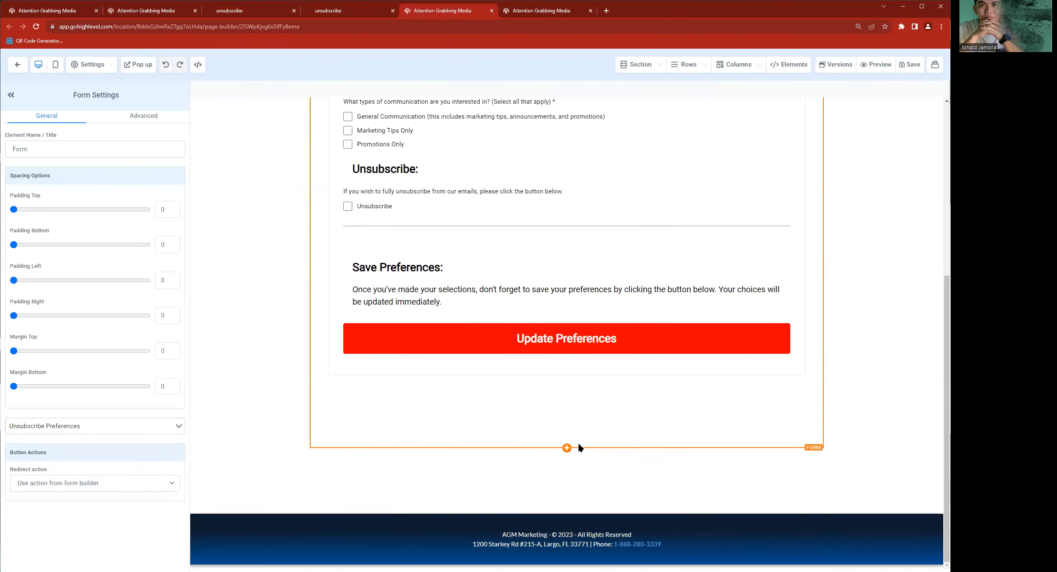
left_click(567, 448)
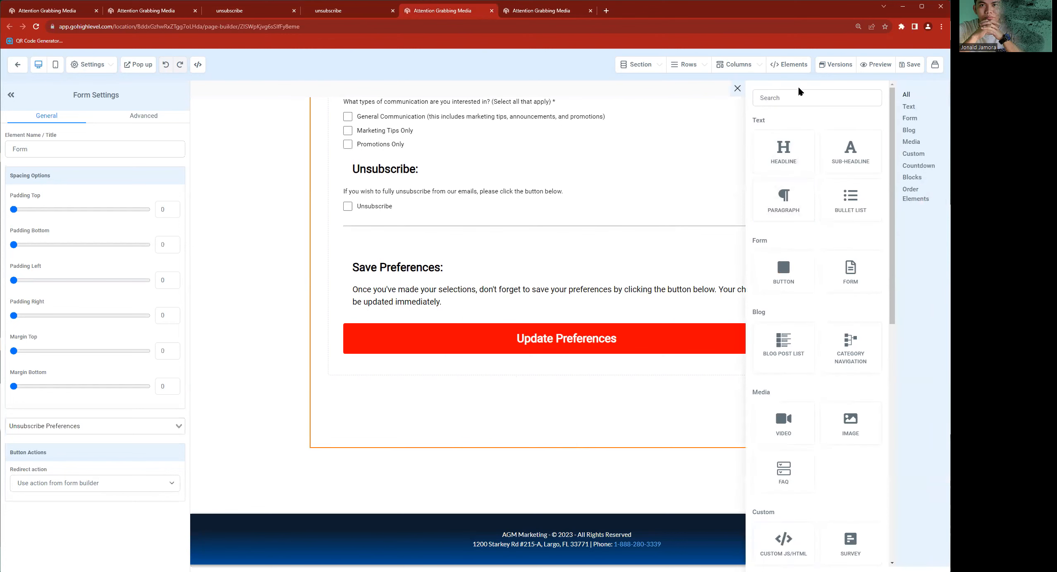
left_click(851, 274)
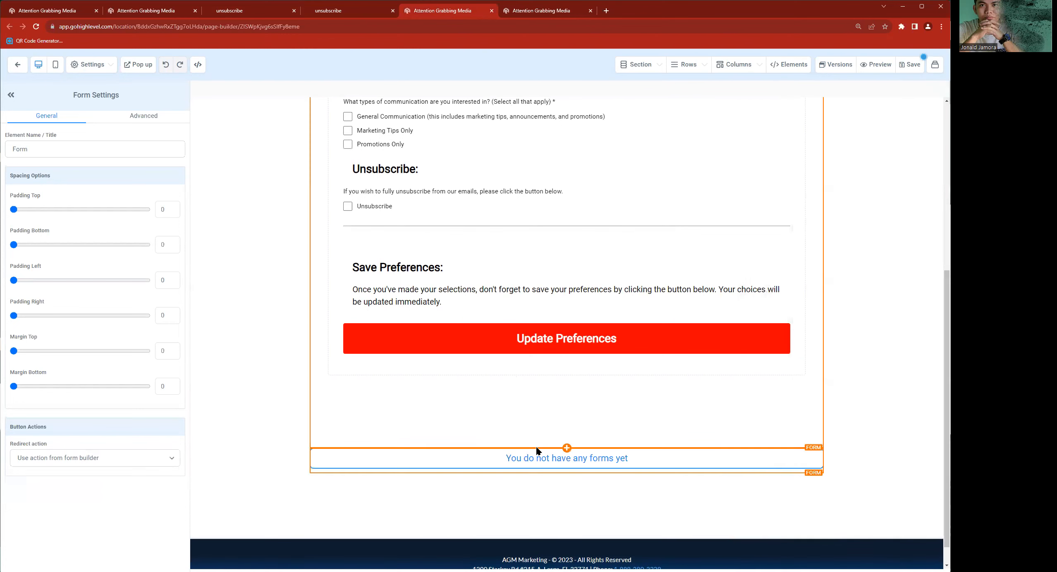
- Search the forms for "unsub" and try to assign the unsubscribe form to the new form element
left_click(452, 287)
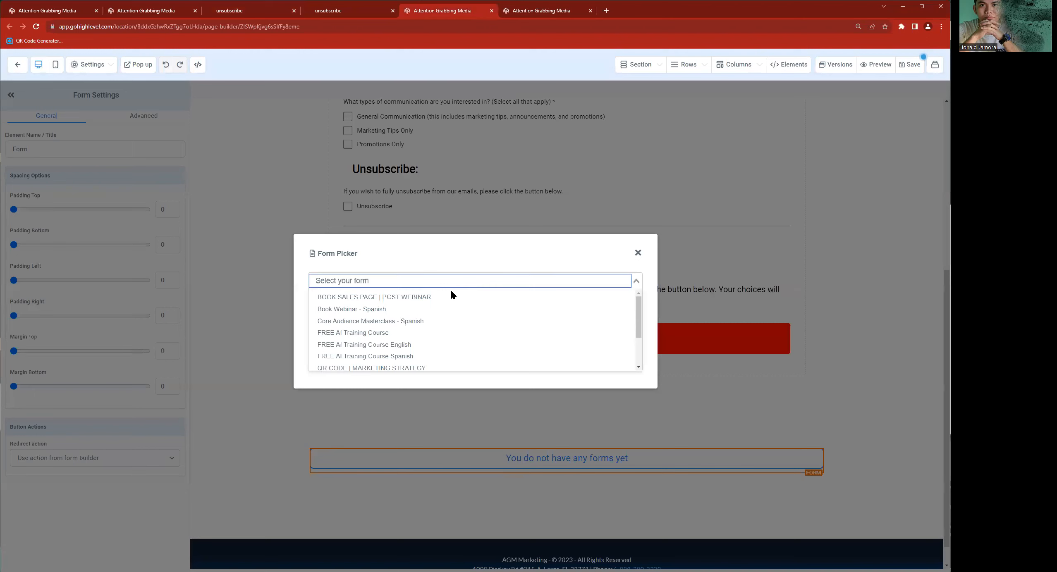
type("unsub")
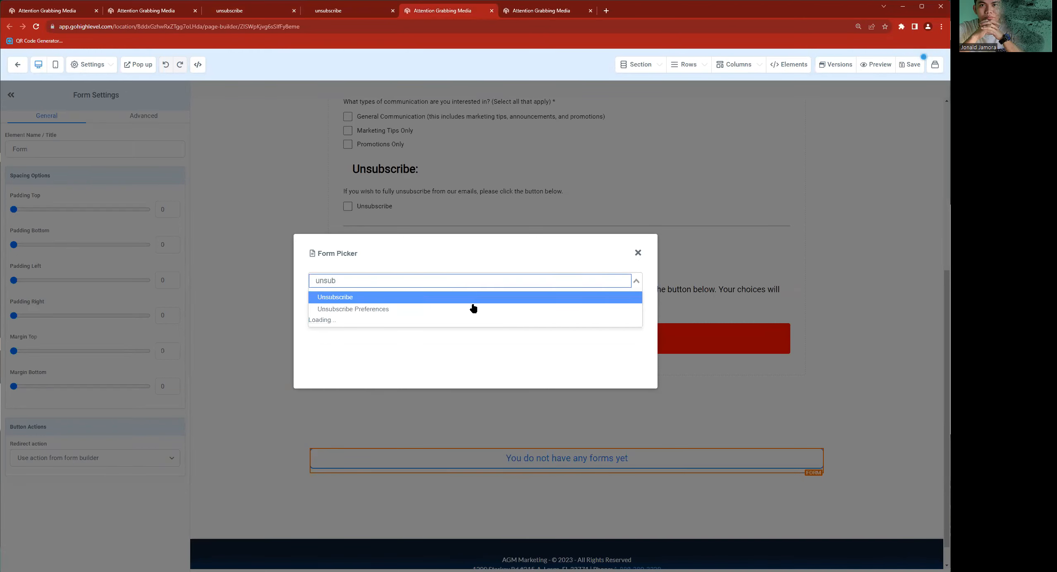
left_click(465, 299)
left_click(395, 278)
left_click(397, 279)
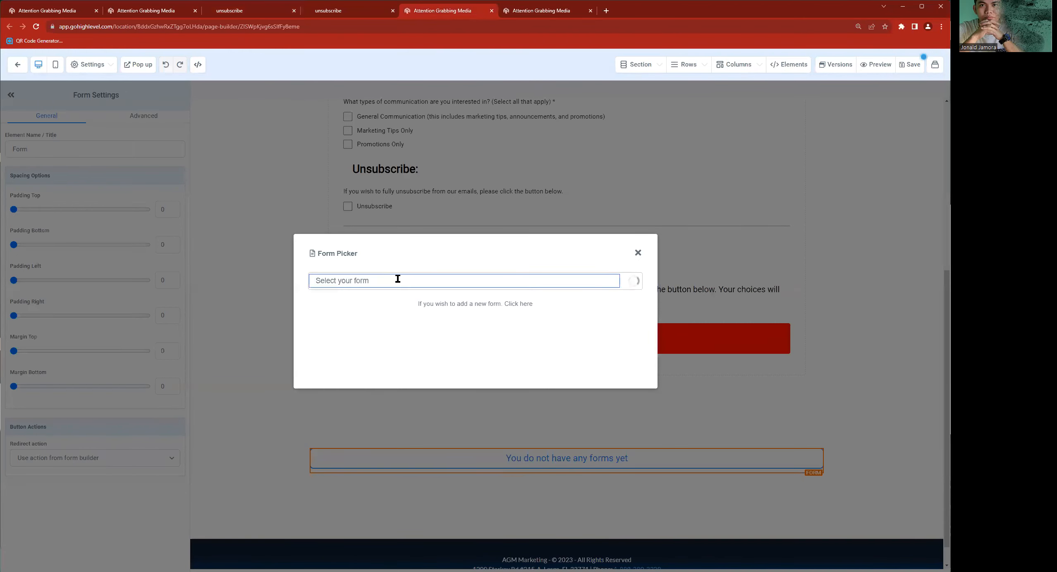
left_click(397, 278)
type("unsub")
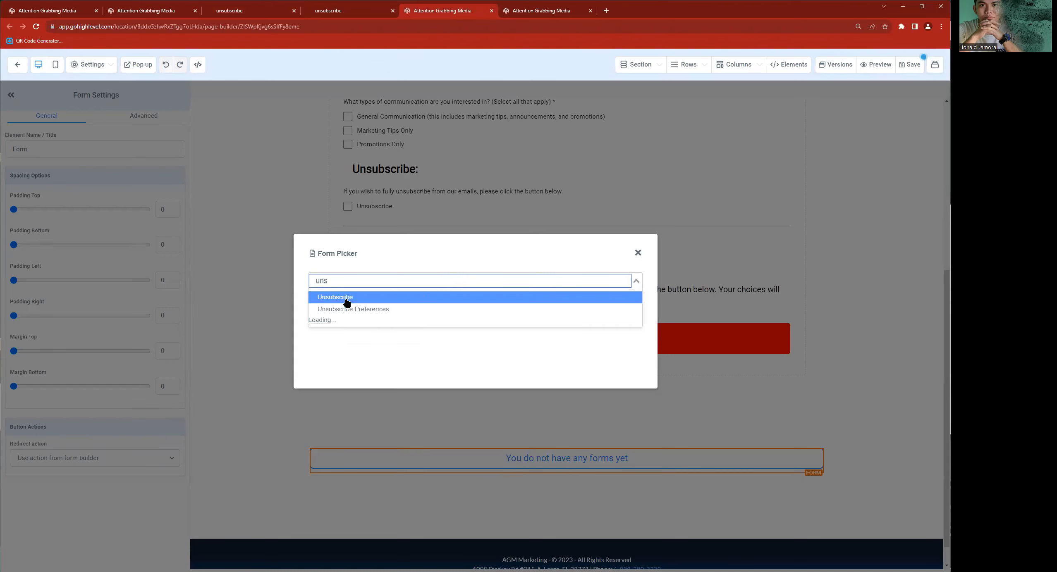
left_click(347, 298)
left_click(354, 282)
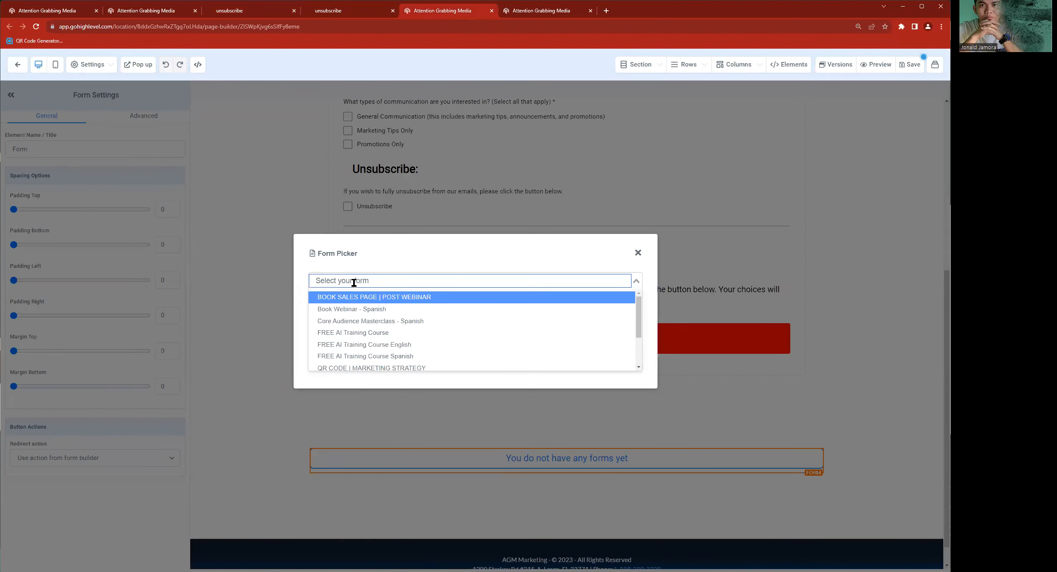
type("unsub")
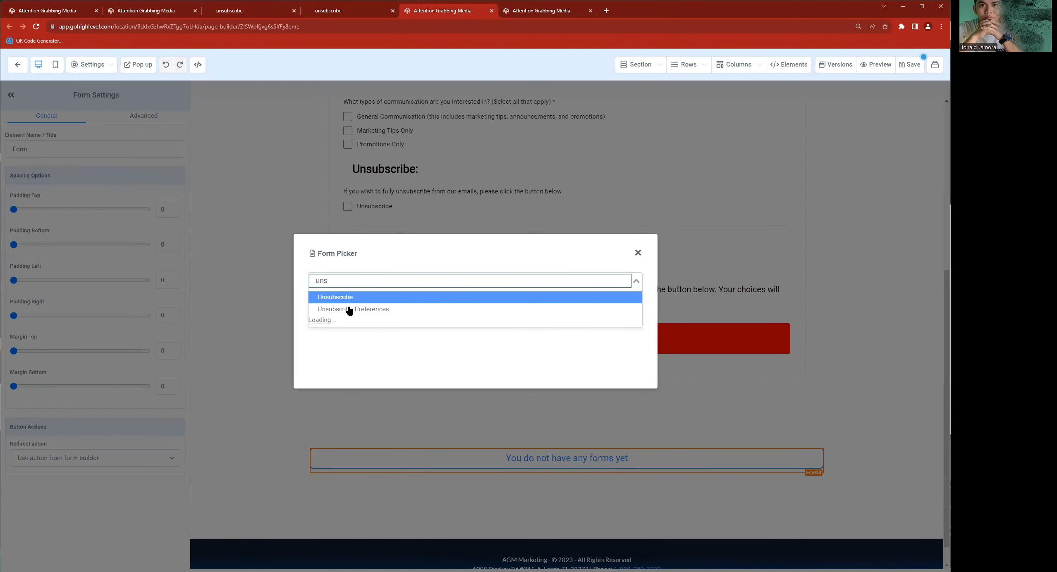
left_click(347, 301)
left_click(348, 283)
left_click(352, 309)
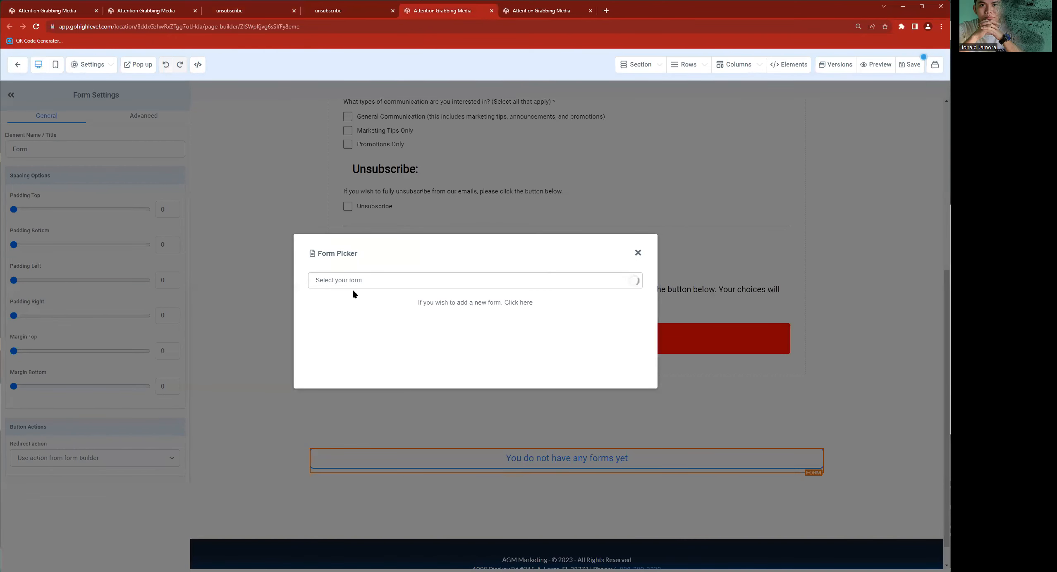
left_click(353, 285)
left_click(352, 315)
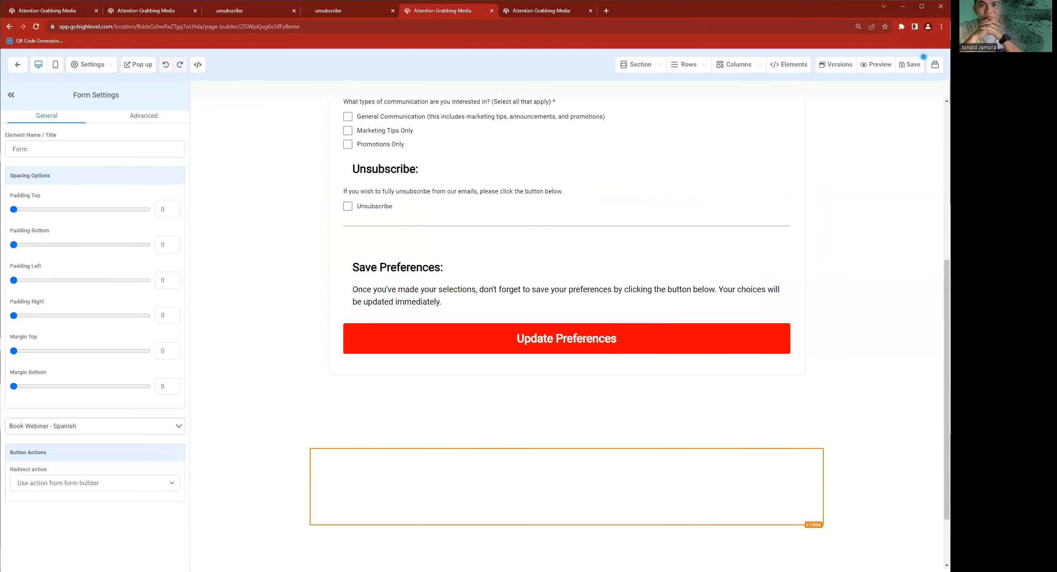
- Check the added form on the Home page and close the page editor without saving
scroll(720, 432, "down", 8)
scroll(722, 486, "up", 4)
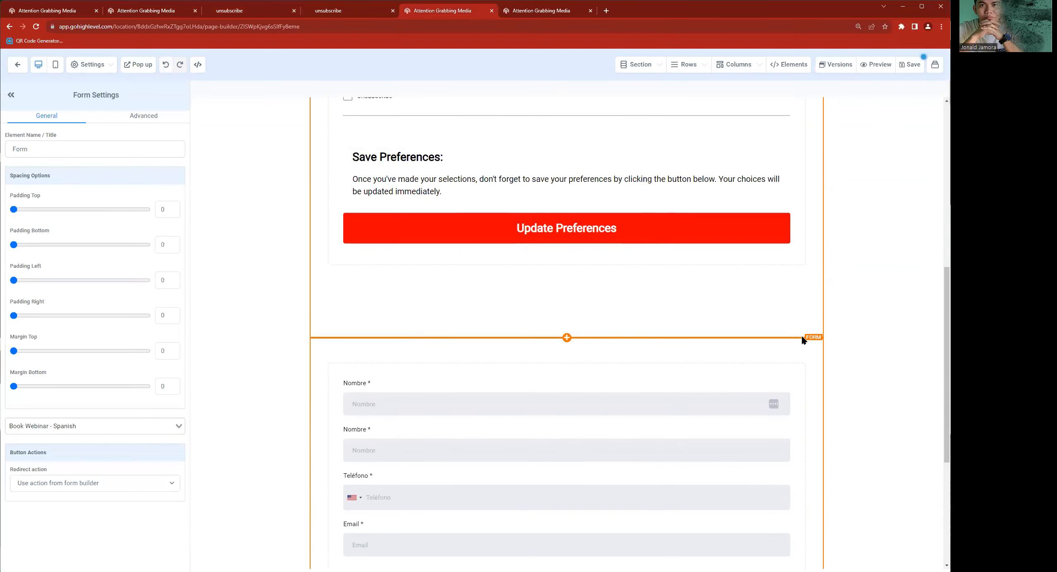
left_click(818, 332)
scroll(805, 336, "up", 8)
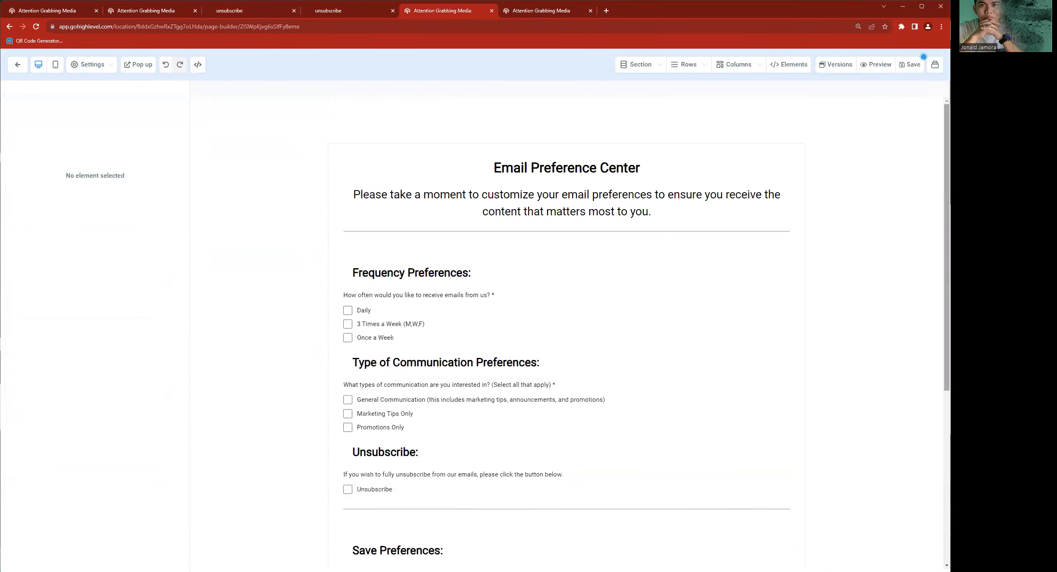
left_click(492, 10)
left_click(514, 74)
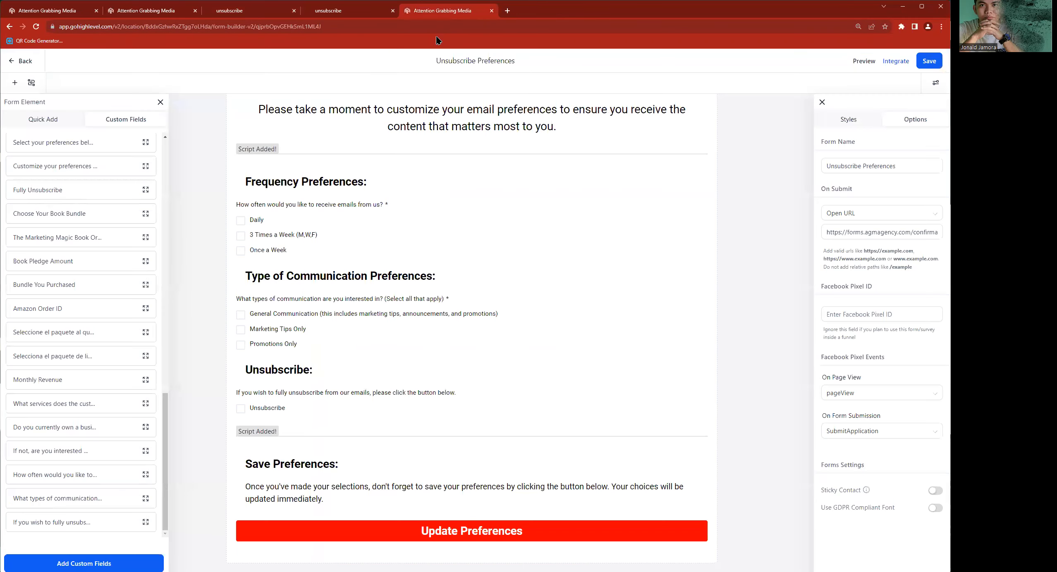
- Revisit the live Home and Confirmation pages and return to the Unsubscribe Funnel
left_click(356, 13)
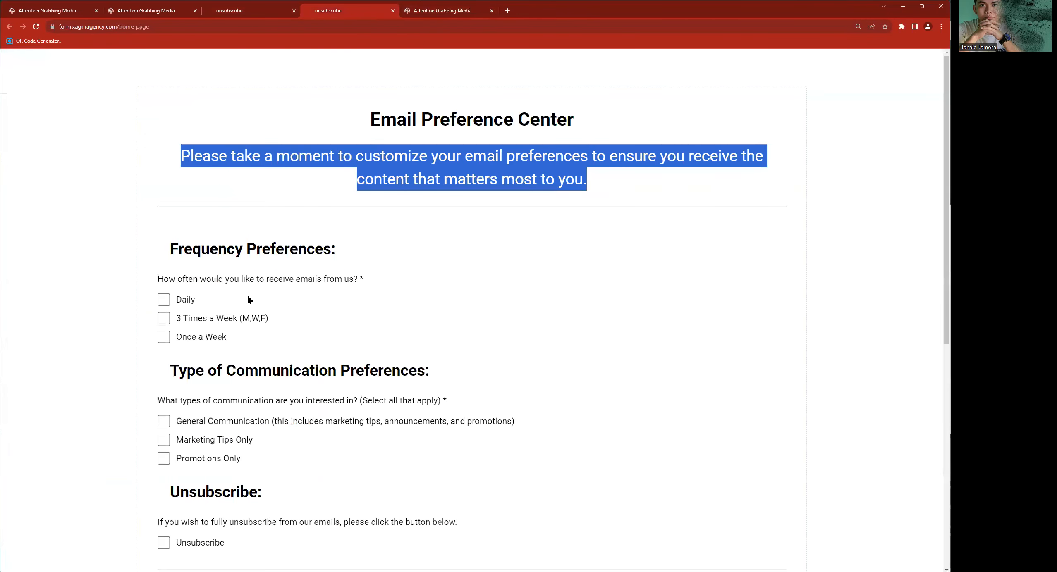
left_click(250, 11)
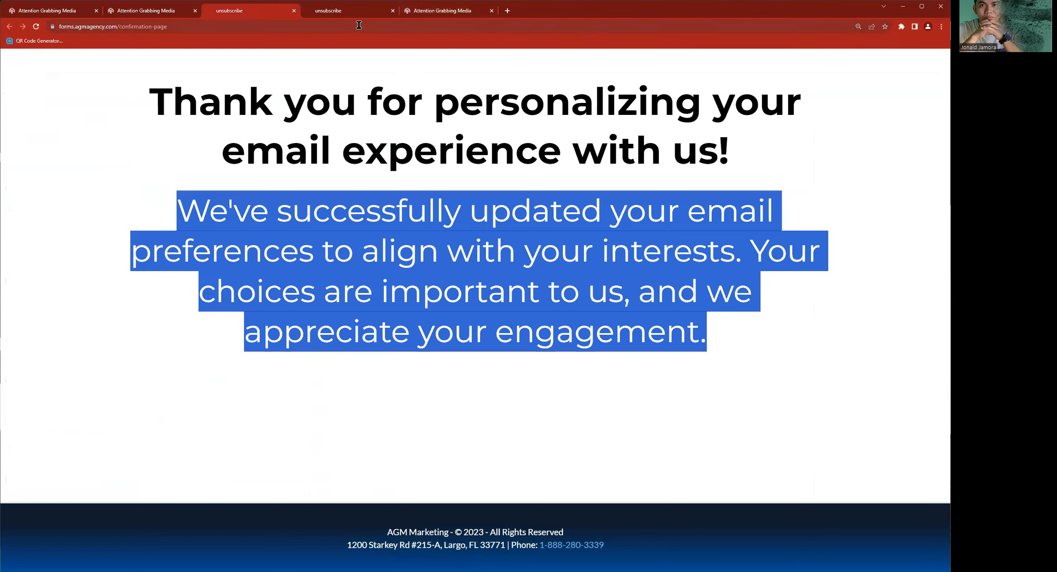
left_click(145, 11)
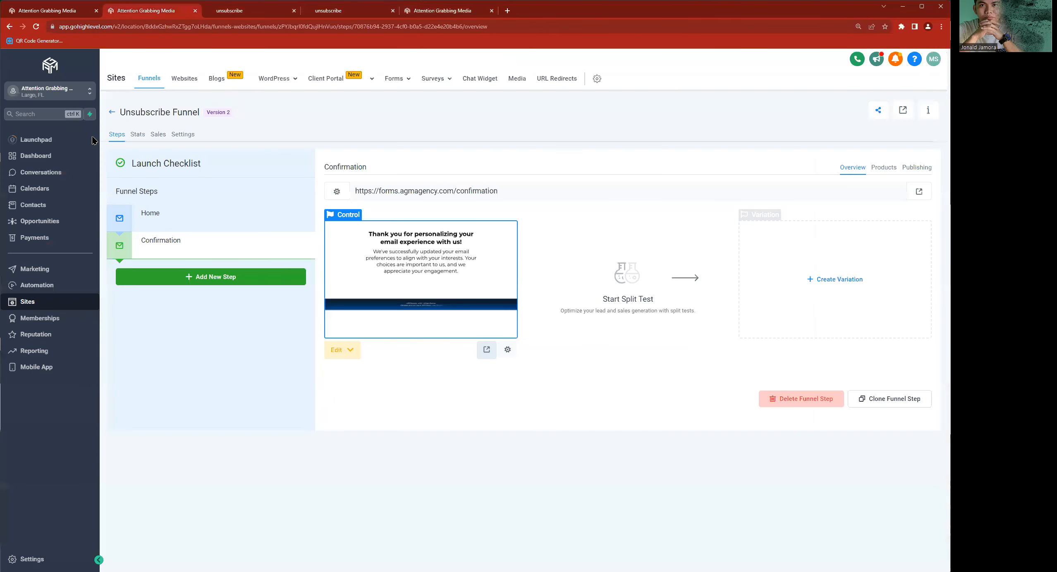
left_click(32, 269)
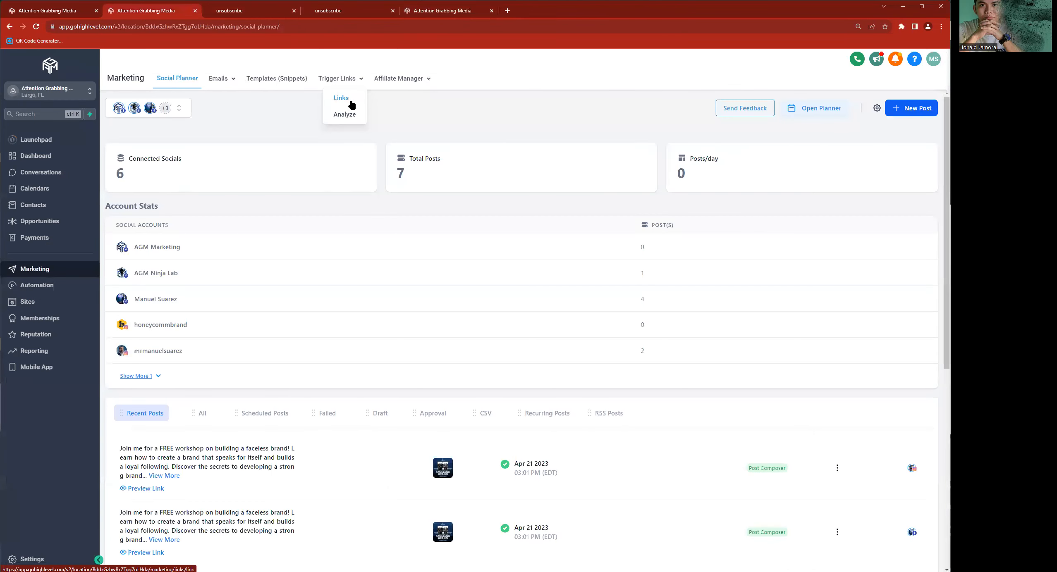
left_click(352, 105)
left_click(913, 120)
left_click(451, 334)
type("sdada")
left_click(456, 383)
type("https://forms.agmagency.com/confirmation")
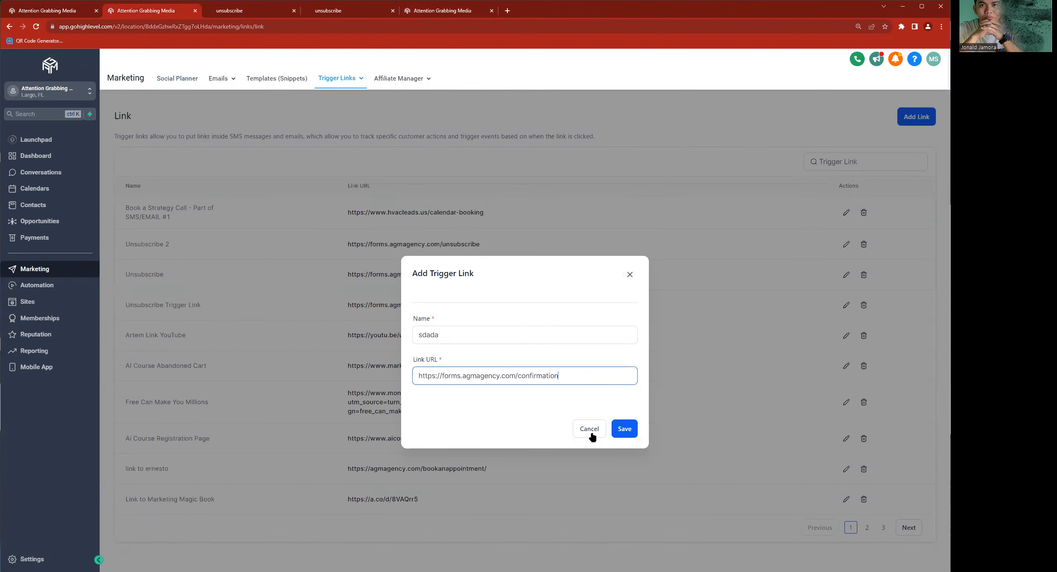
- Check the live Confirmation page and discard the unsaved trigger link
left_click(232, 13)
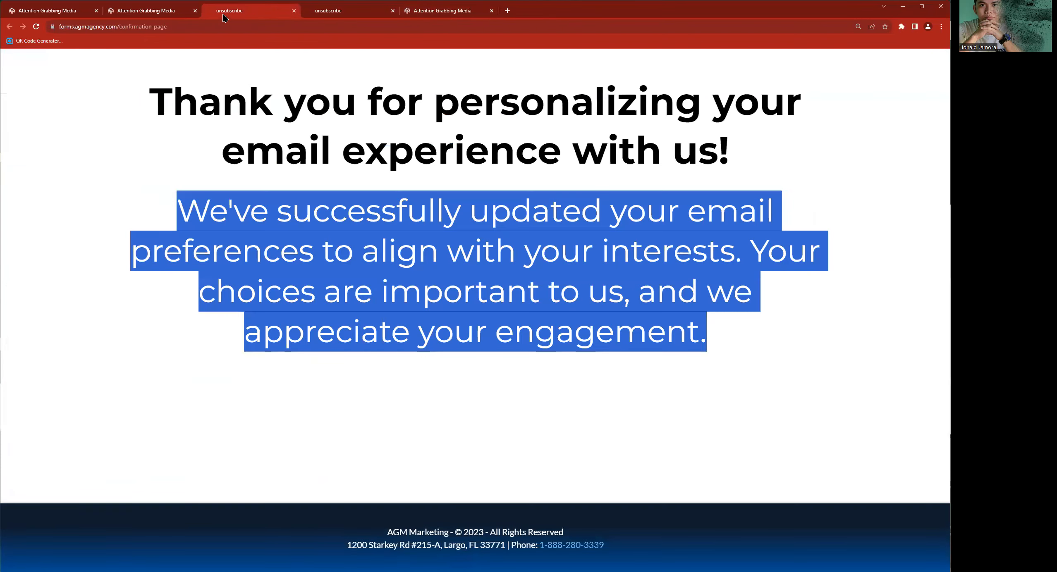
left_click(161, 12)
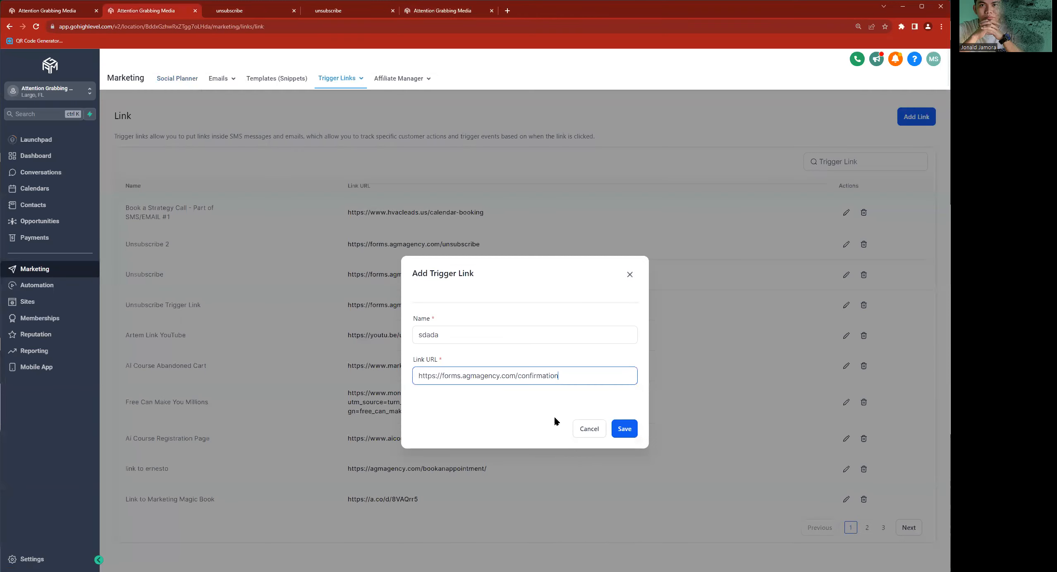
double_click(556, 379)
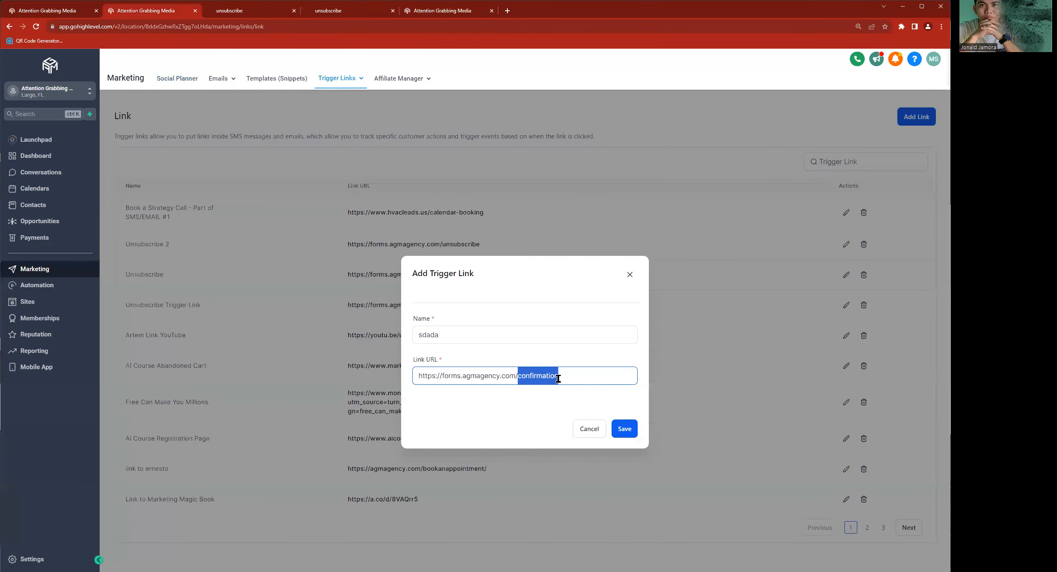
left_click(589, 429)
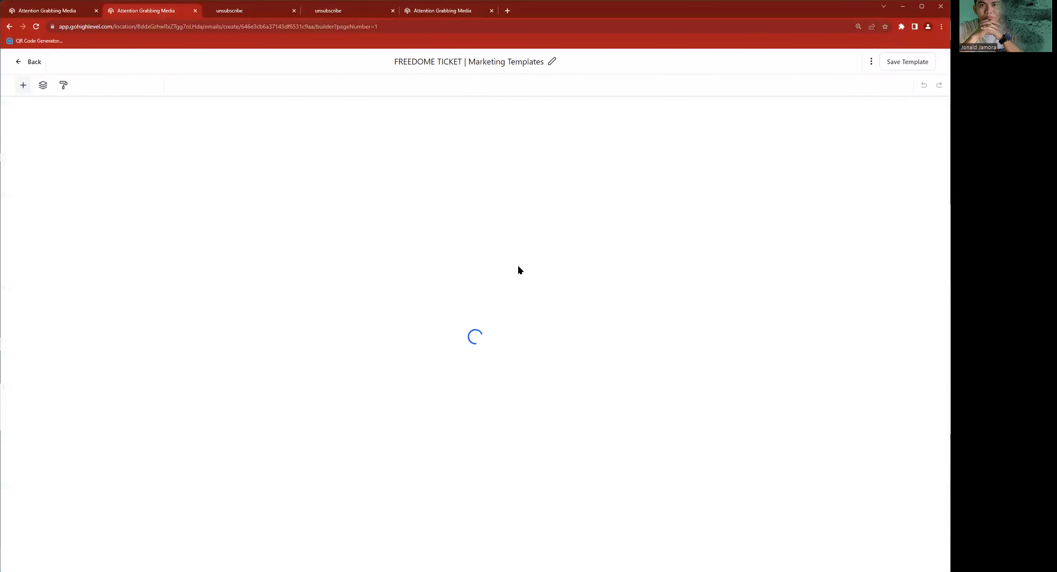
- Clear the link URL of the footer's UNSUBSCRIBE text and close the link settings without saving
scroll(518, 268, "down", 5)
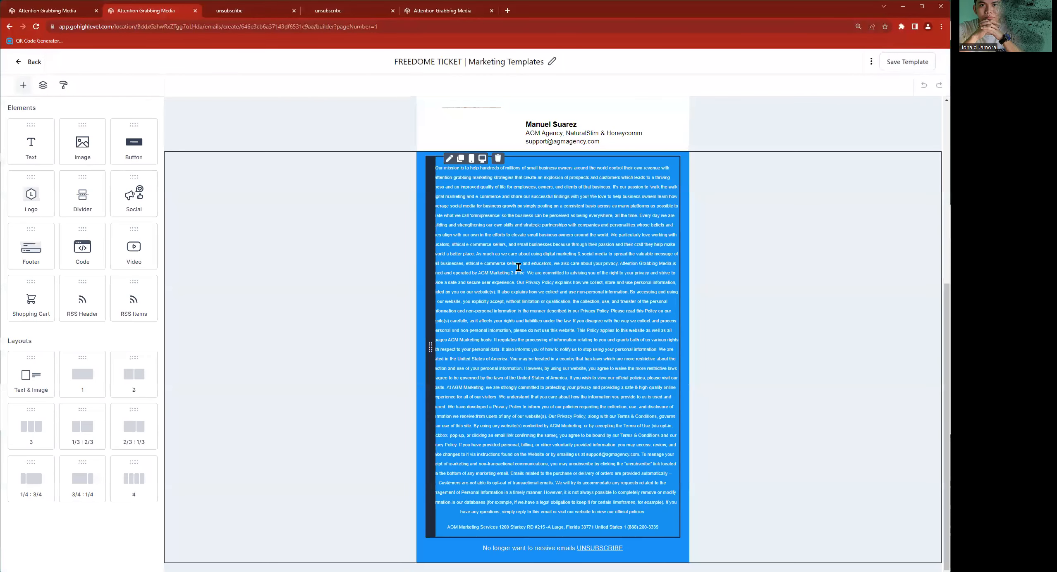
left_click(638, 550)
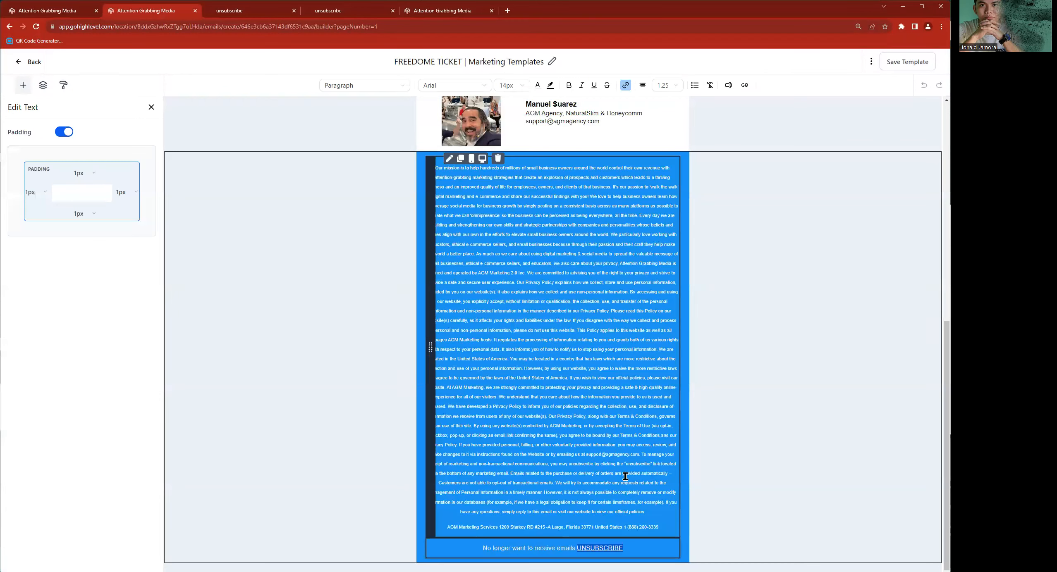
left_click(626, 85)
triple_click(498, 249)
key("BackSpace")
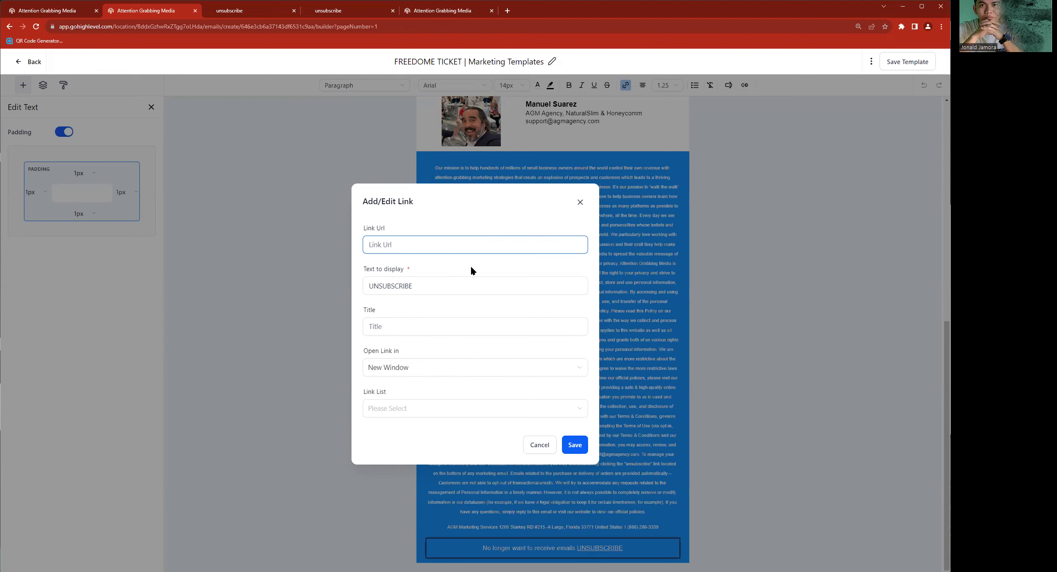
left_click(574, 205)
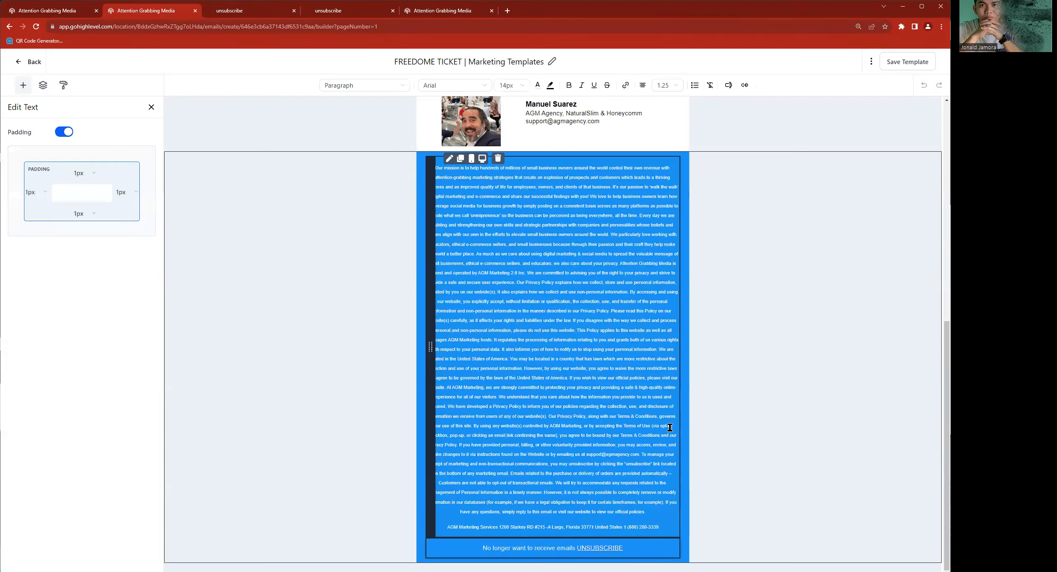
- Try adding blank lines below the unsubscribe text in the email footer
left_click(655, 552)
key("Return")
key("Return")
key("Return")
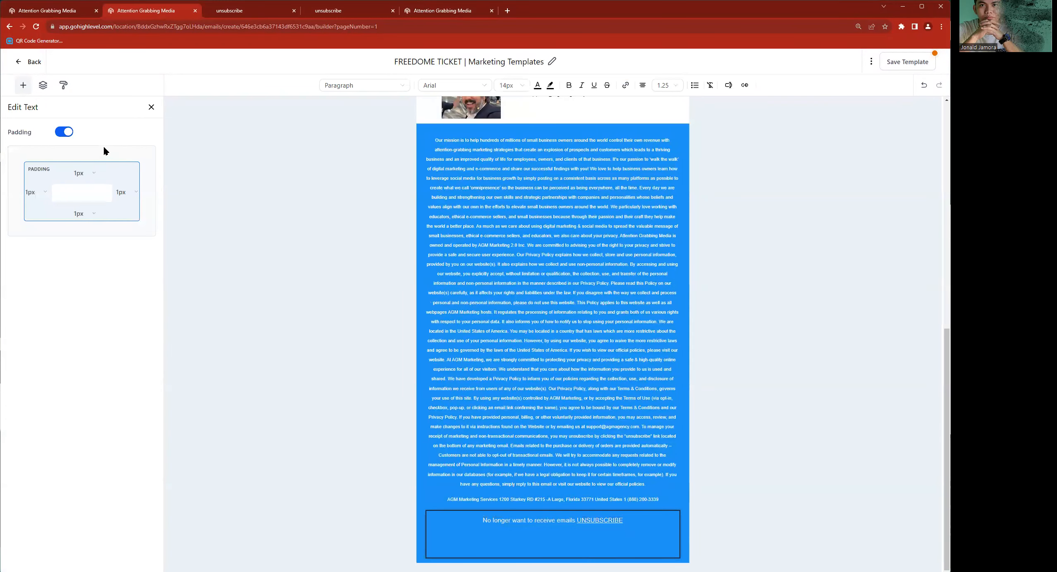
left_click(23, 85)
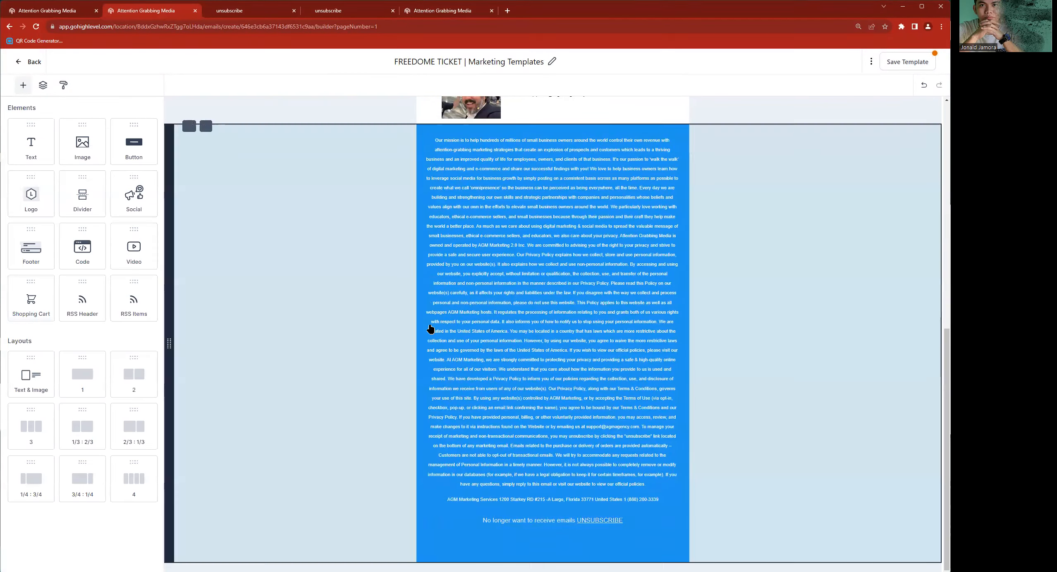
left_click(593, 536)
scroll(593, 536, "up", 15)
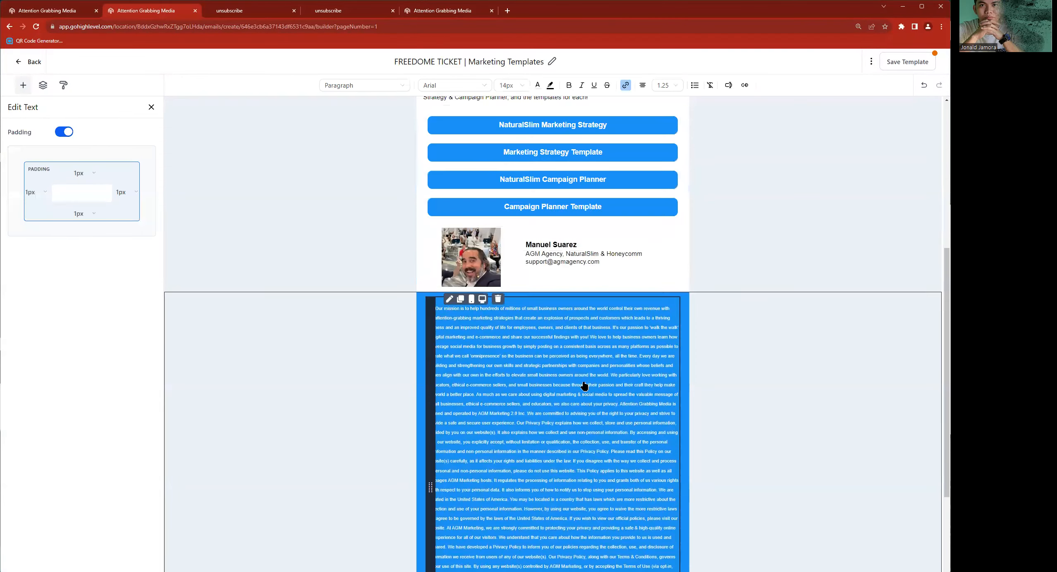
- Insert the Unsubscribe Trigger Link code beneath the heading "Here Are Your Marketing Templates!" and cut it for reuse
left_click(665, 216)
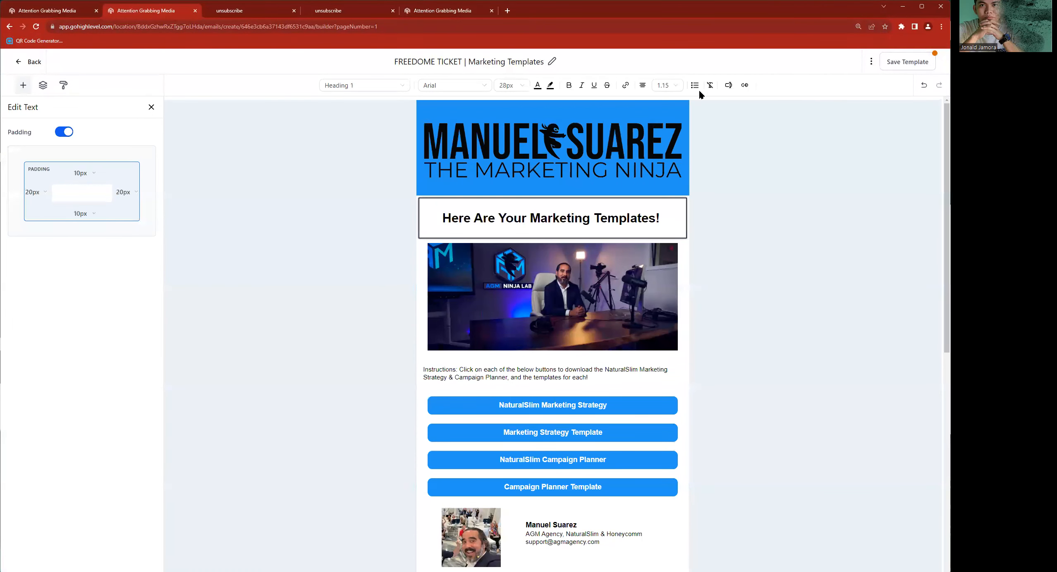
left_click(746, 86)
type("uns")
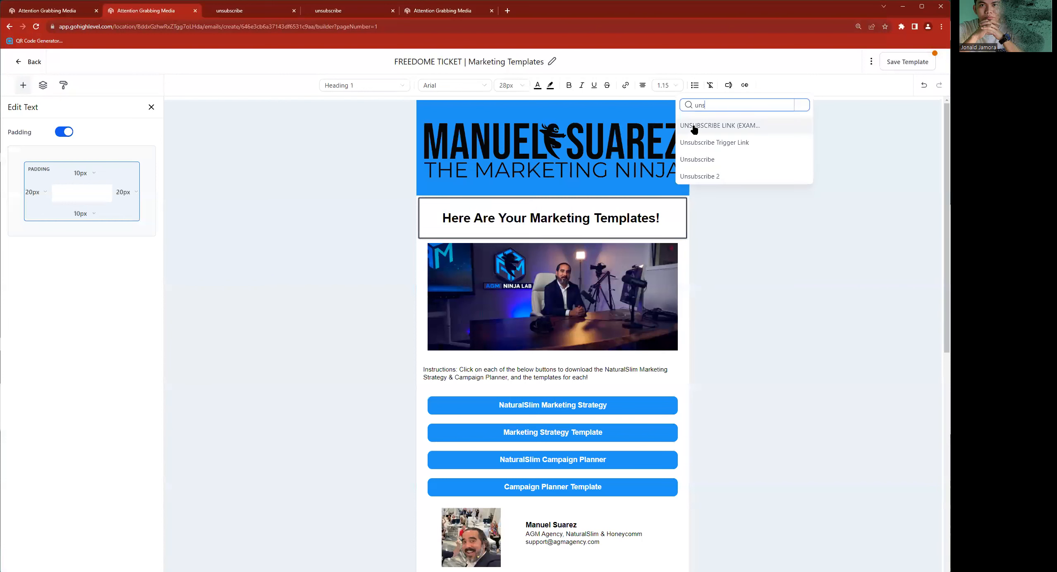
left_click(729, 145)
left_click_drag(555, 248, 428, 235)
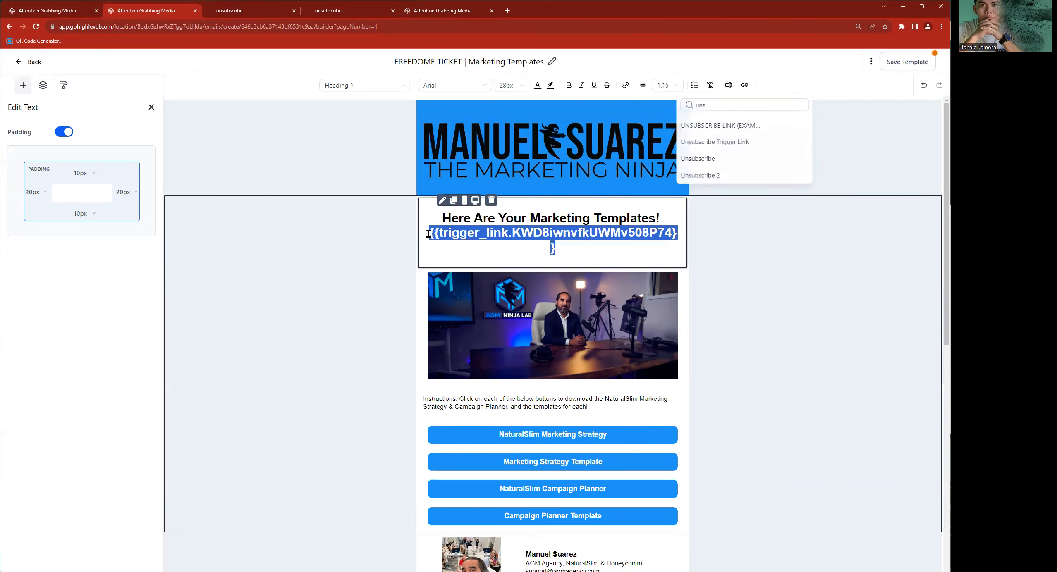
key("ctrl+x")
- Replace the link URL of the footer's UNSUBSCRIBE text with the copied Unsubscribe Trigger Link code
scroll(513, 275, "down", 10)
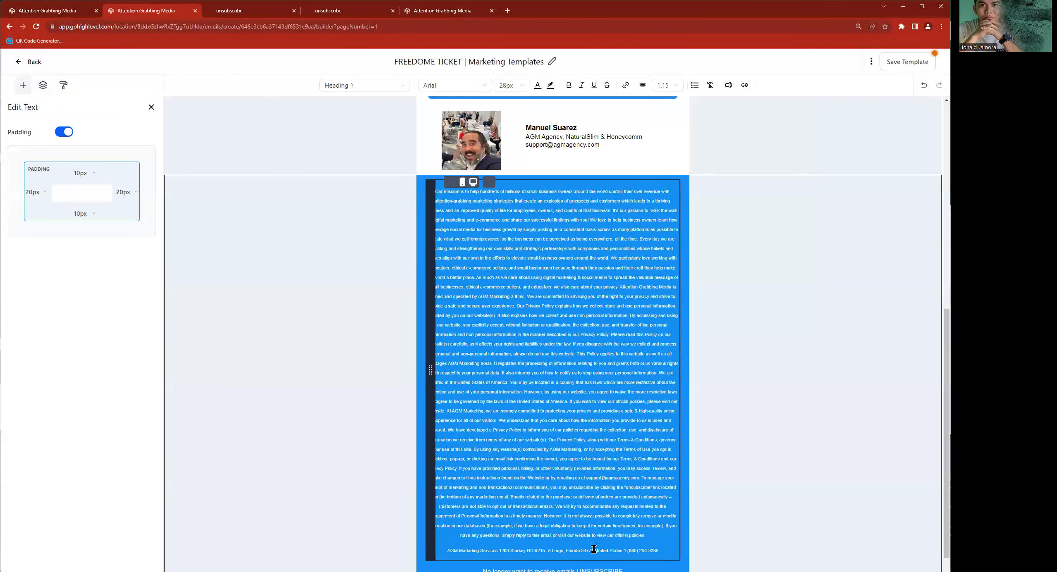
scroll(624, 552, "down", 1)
left_click(624, 552)
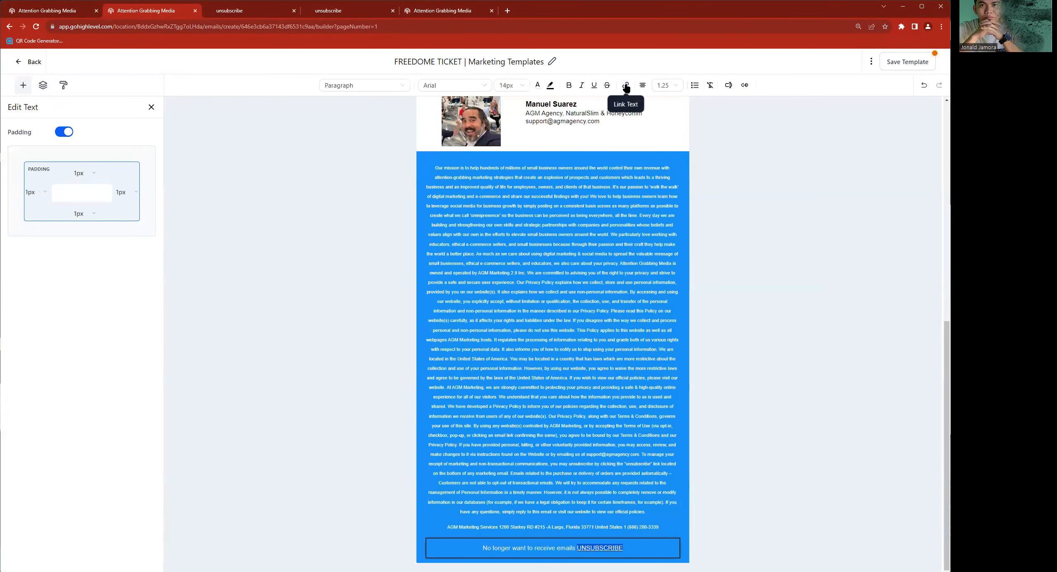
left_click(625, 85)
double_click(439, 244)
key("ctrl+a")
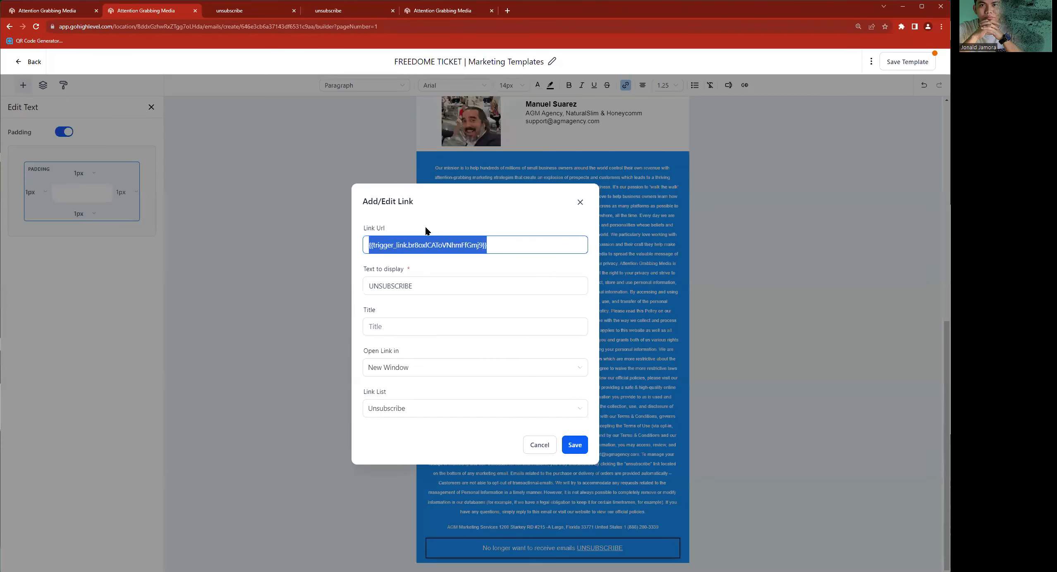
key("ctrl+v")
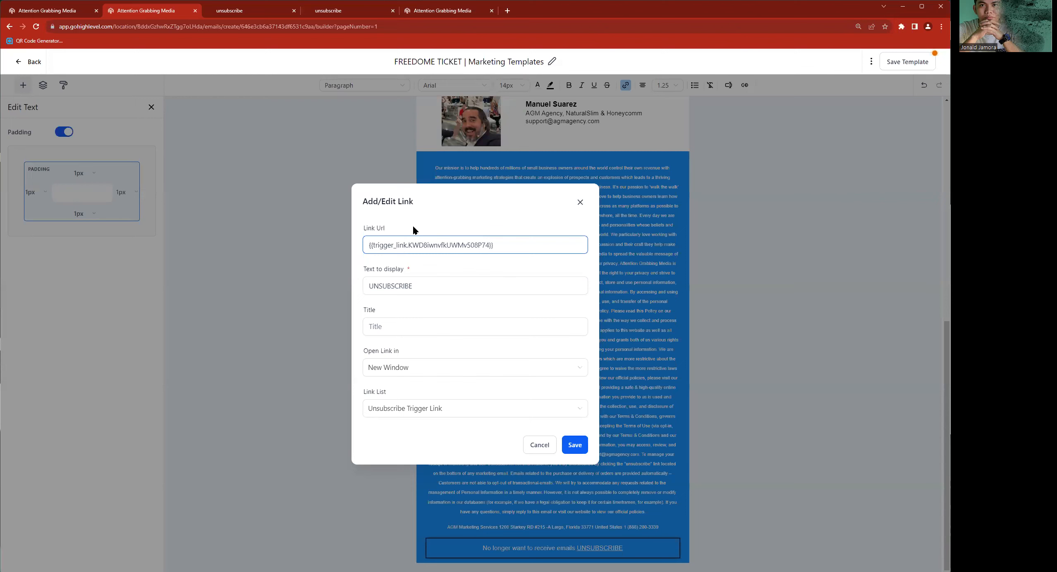
- Undo the link URL replacement and leave the email template without saving its changes
key("ctrl+z")
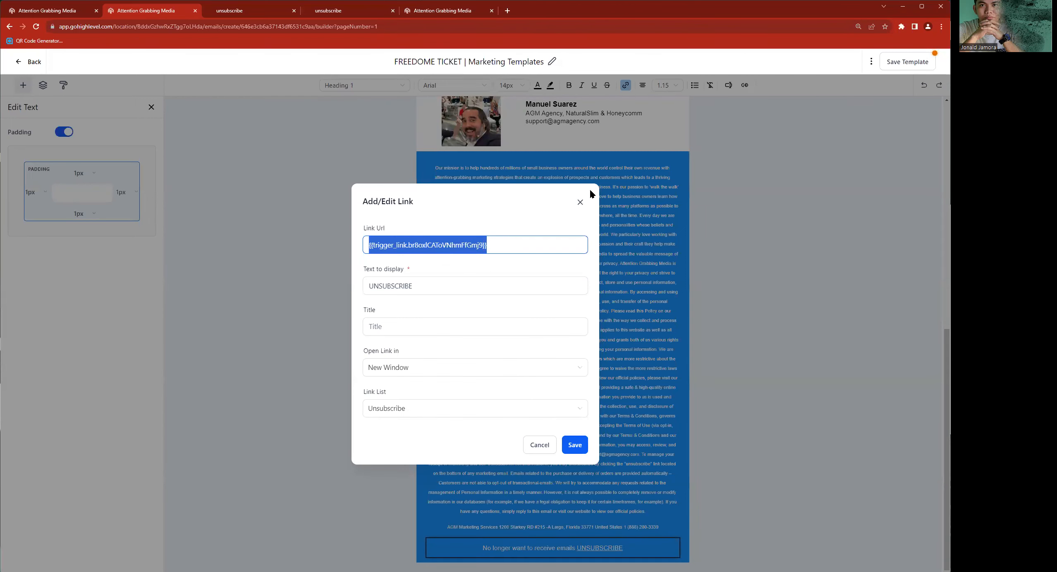
left_click(581, 202)
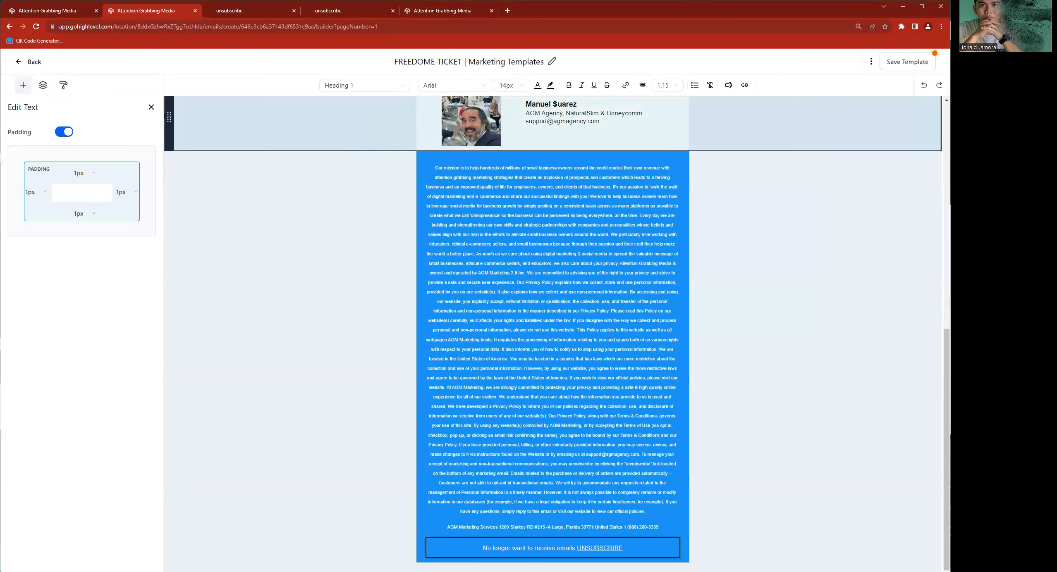
left_click(34, 63)
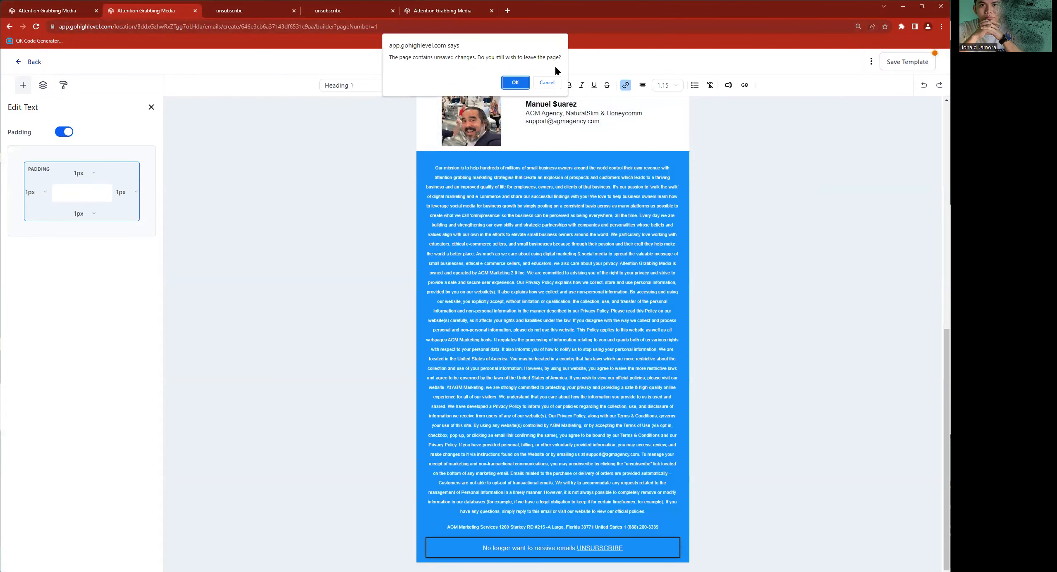
left_click(516, 82)
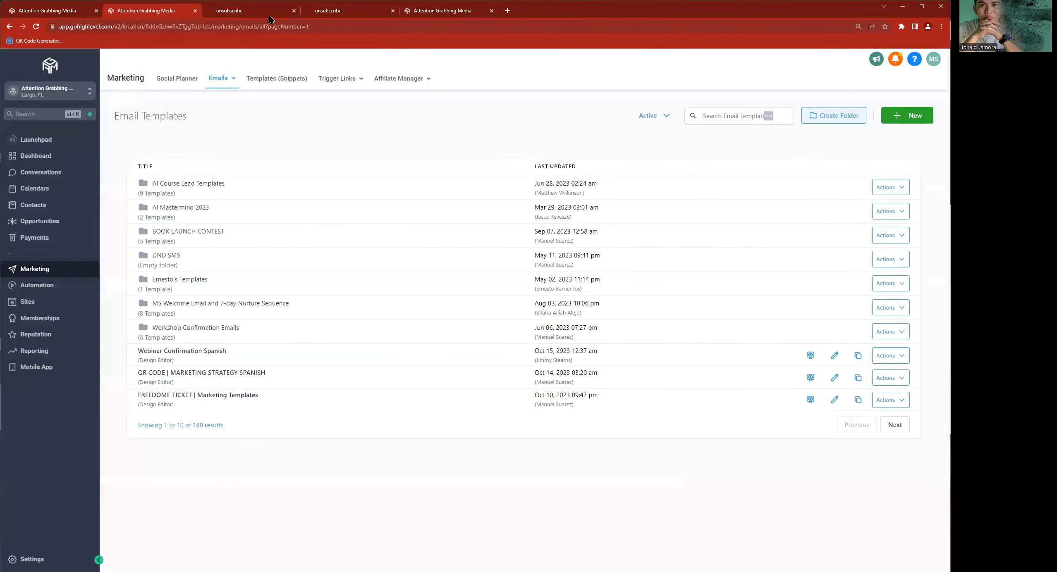
- Revisit the Unsubscribe Preferences form, close the live Confirmation and Home pages, and return to the email templates list
left_click(431, 12)
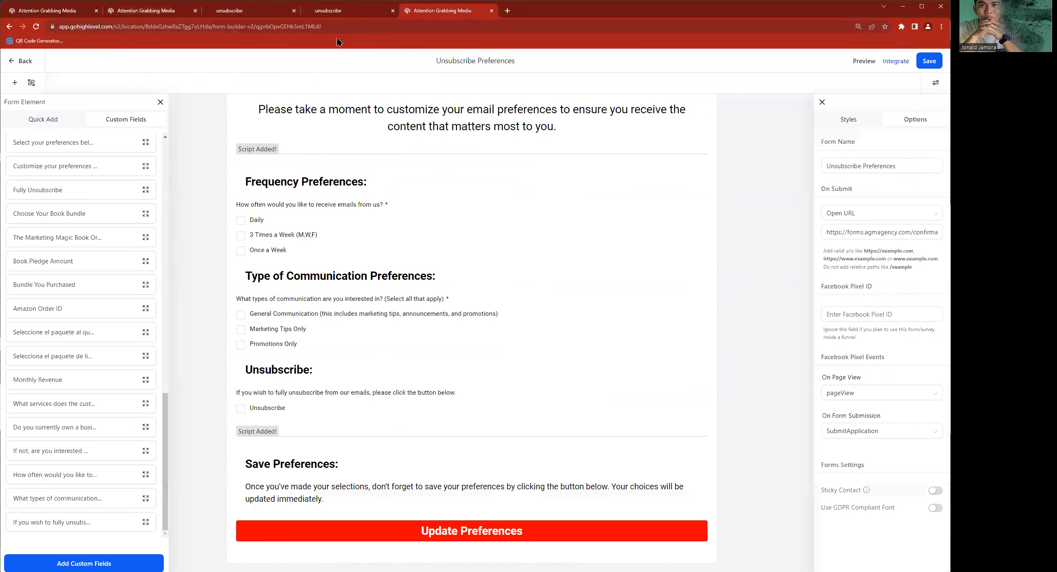
left_click(233, 14)
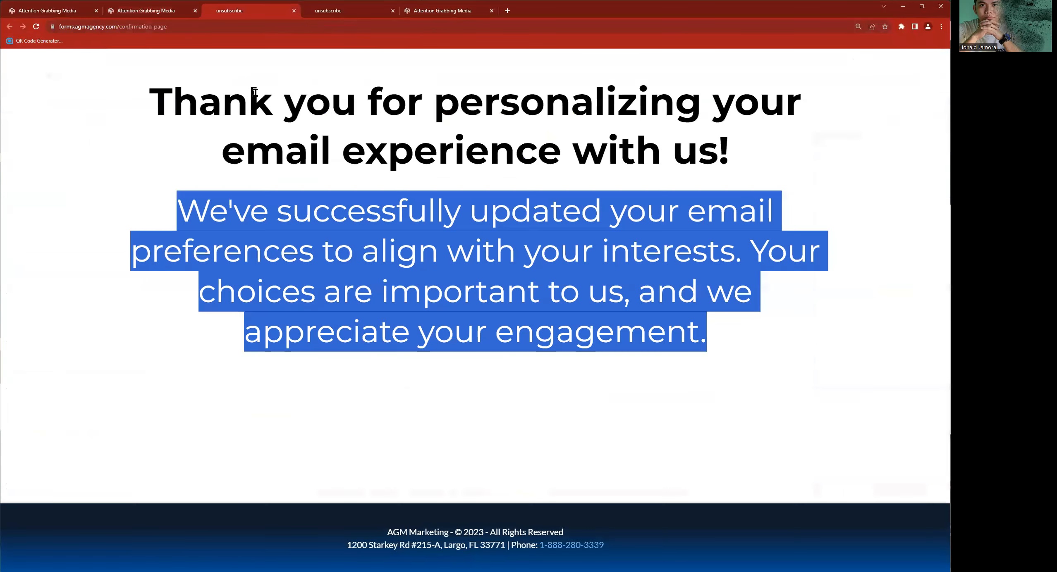
left_click(294, 10)
left_click(146, 11)
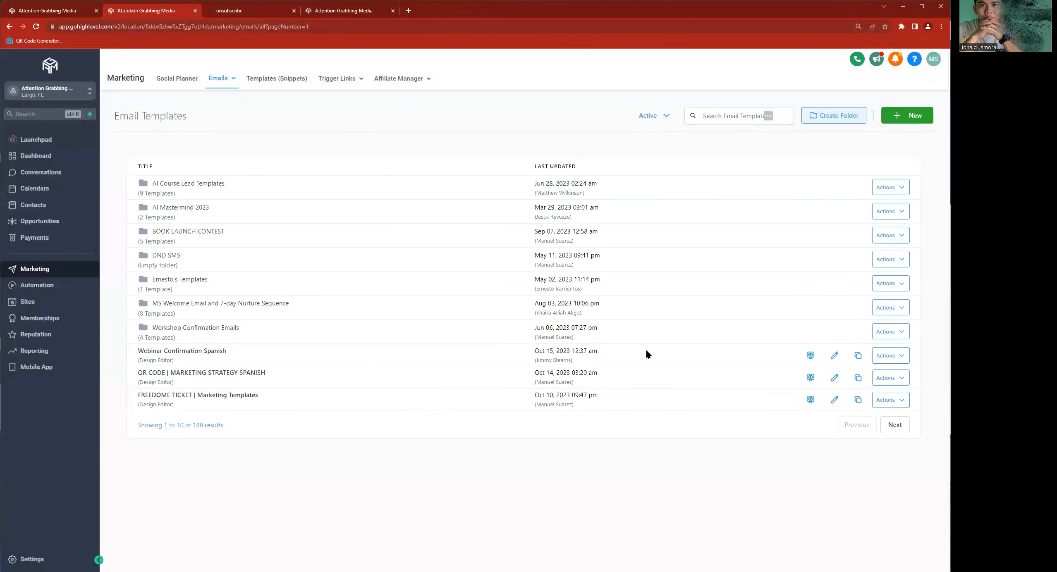
left_click(247, 12)
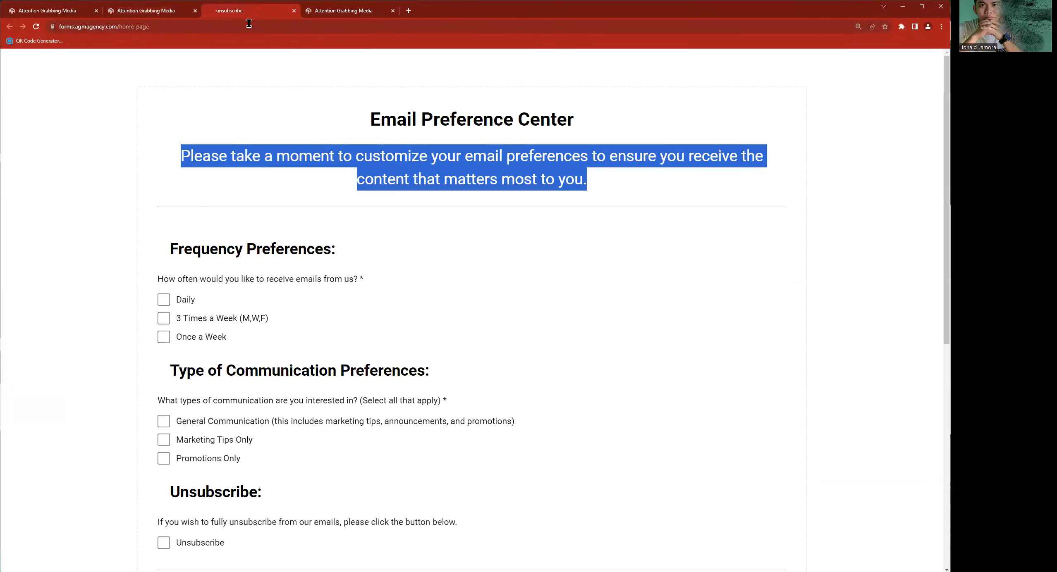
left_click(294, 11)
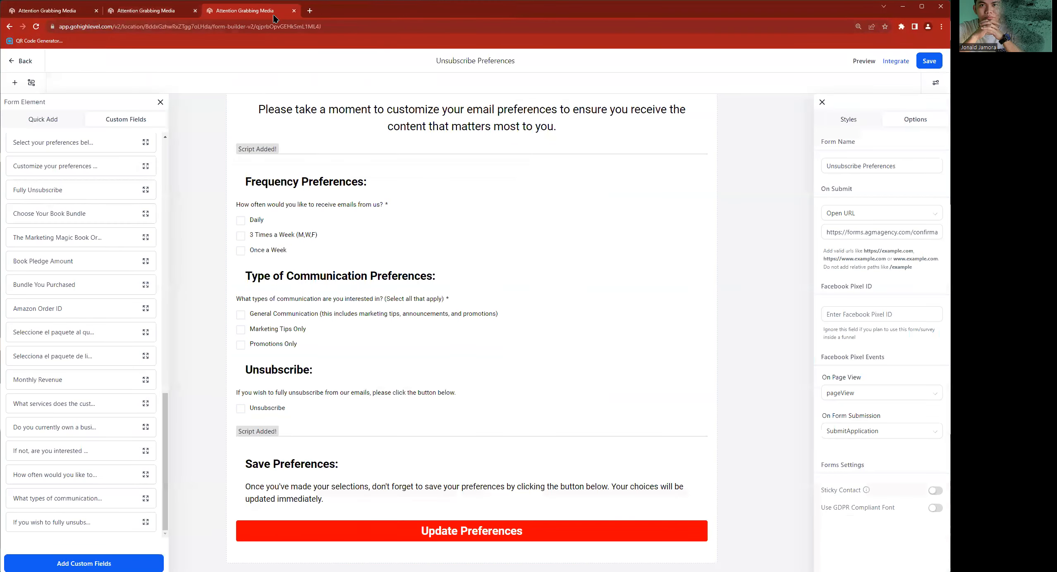
left_click(148, 12)
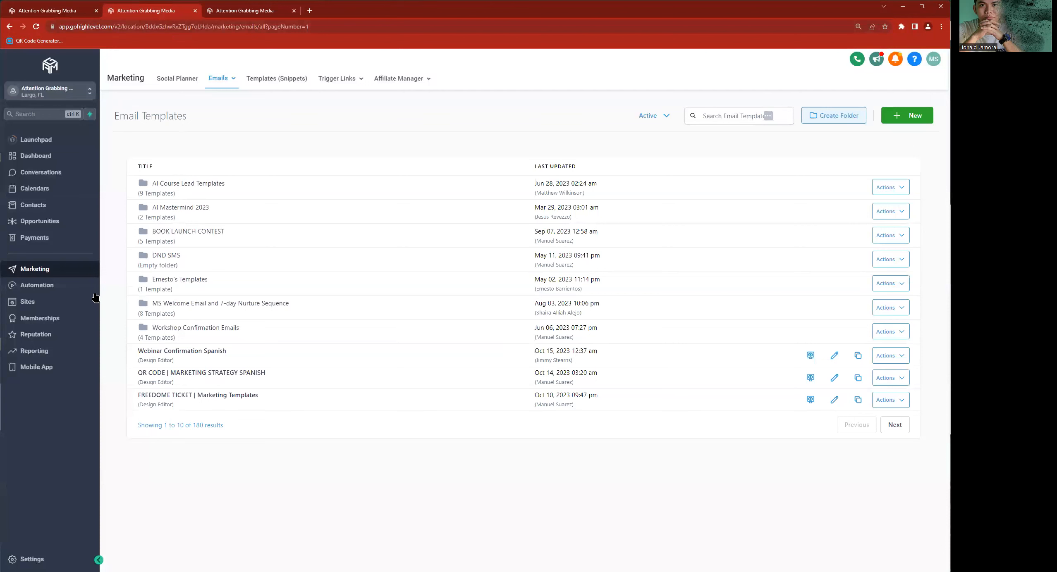
- Create a new automation workflow from scratch
left_click(69, 294)
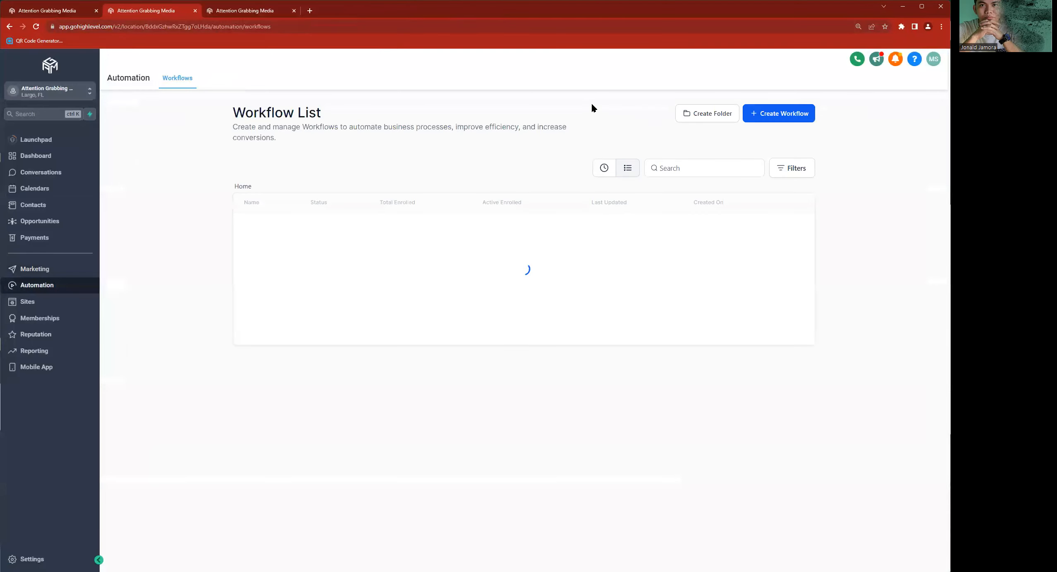
left_click(784, 117)
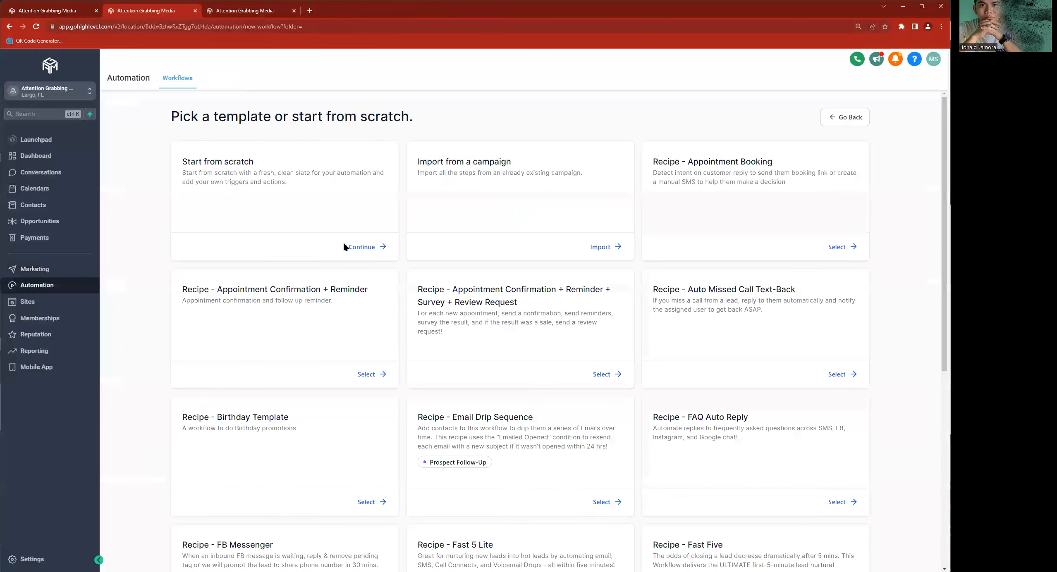
left_click(359, 246)
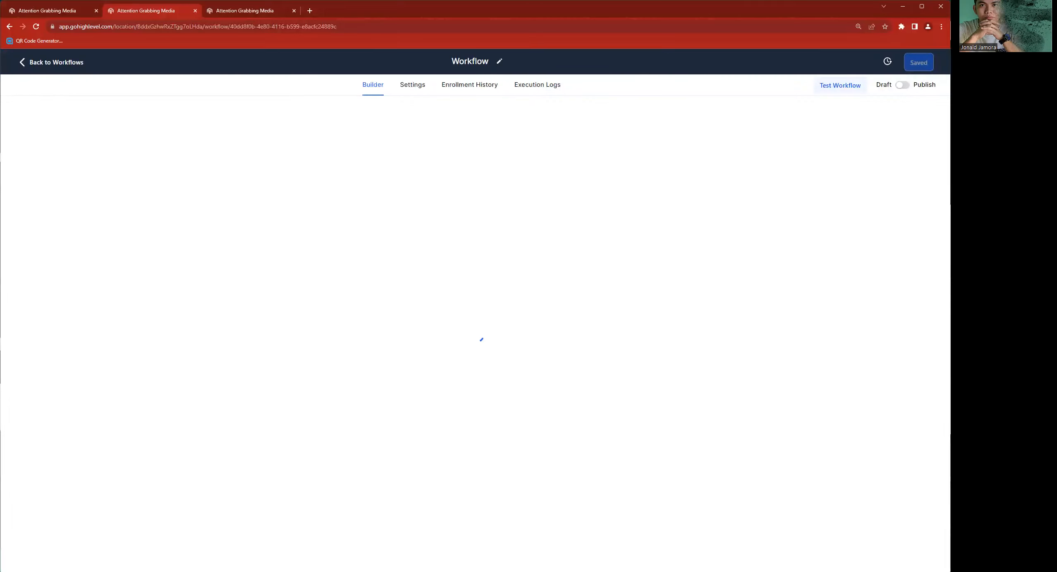
- Rename the new workflow as UNSCRIBE EMAIL PREFERENCE | DEMO
left_click(484, 61)
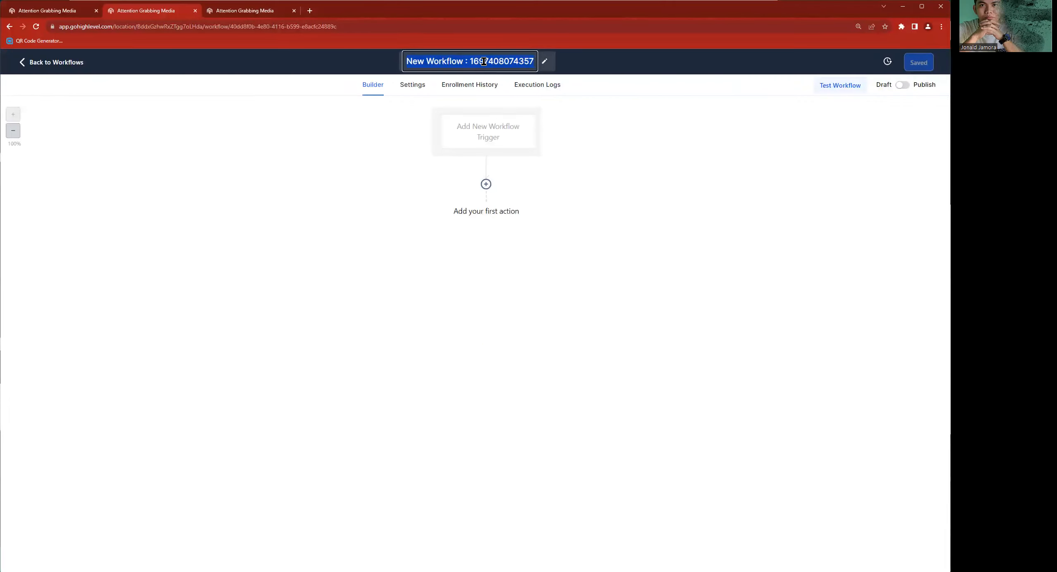
type("UNSCRIBE")
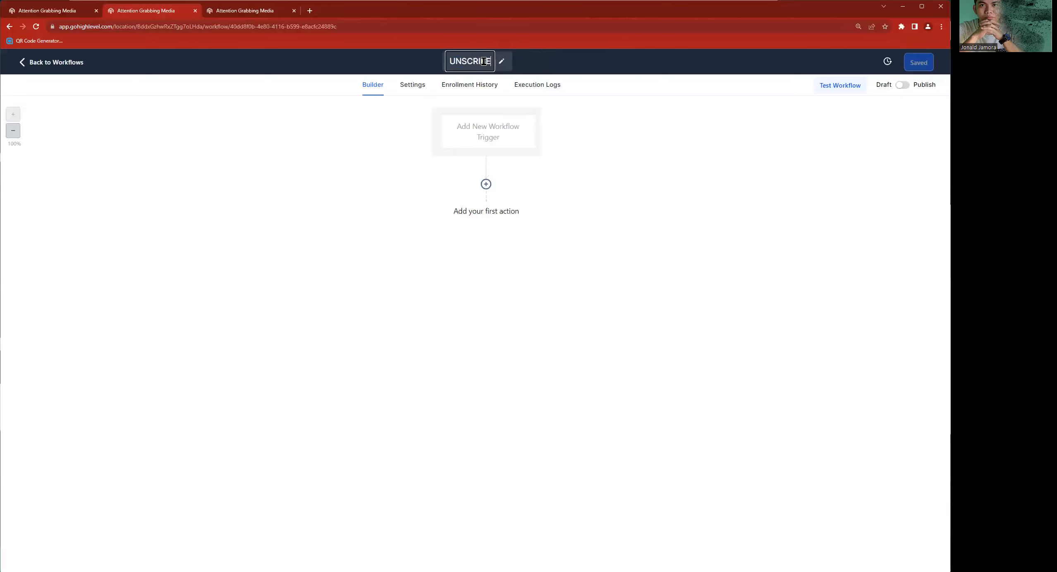
type(" EMAIL PREFERENC")
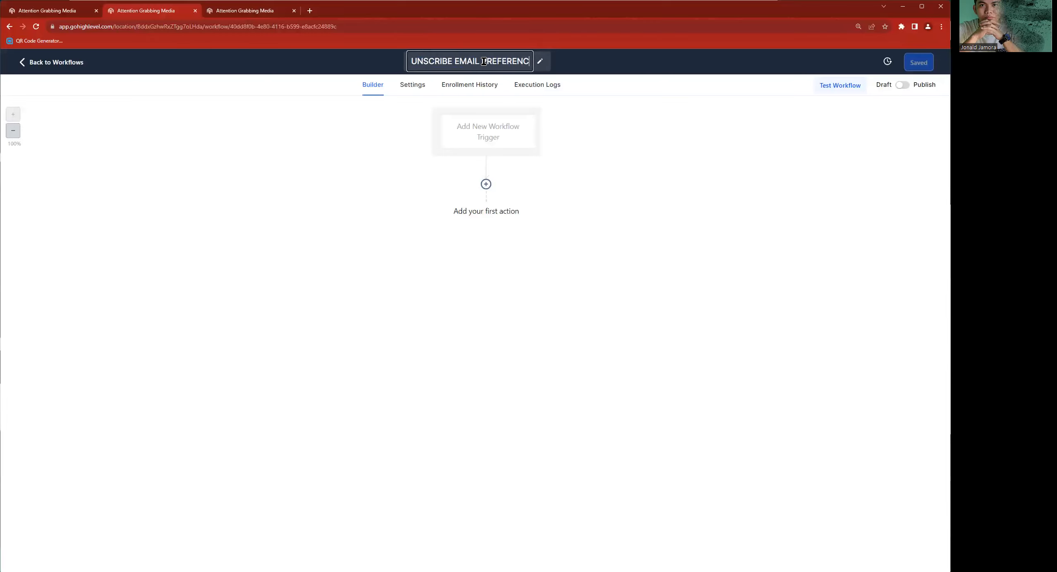
type("E | DEMO")
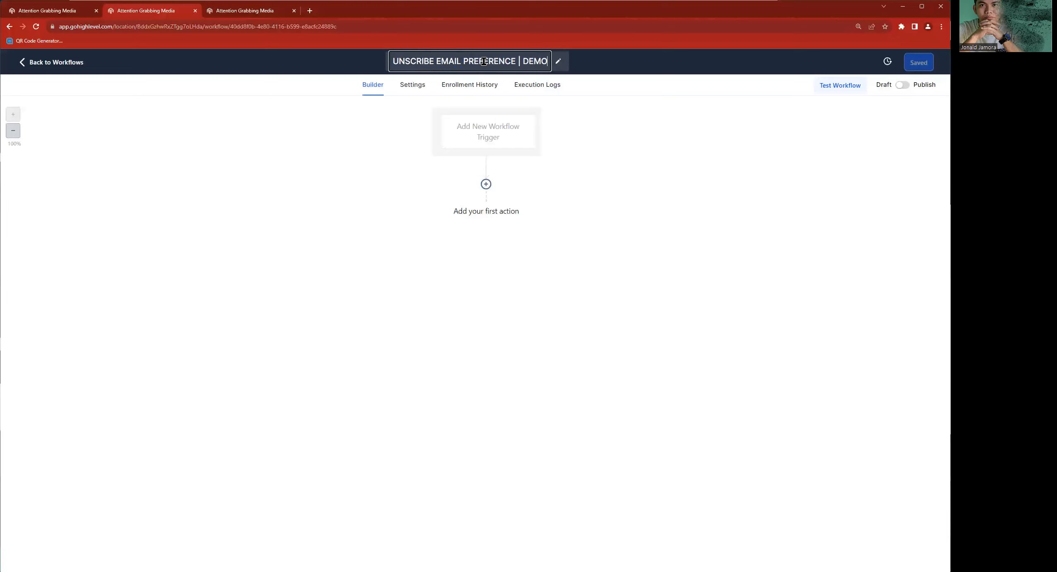
key("Return")
- Start a new workflow trigger of the type Form Submitted
left_click(488, 132)
left_click(833, 120)
type("Fo")
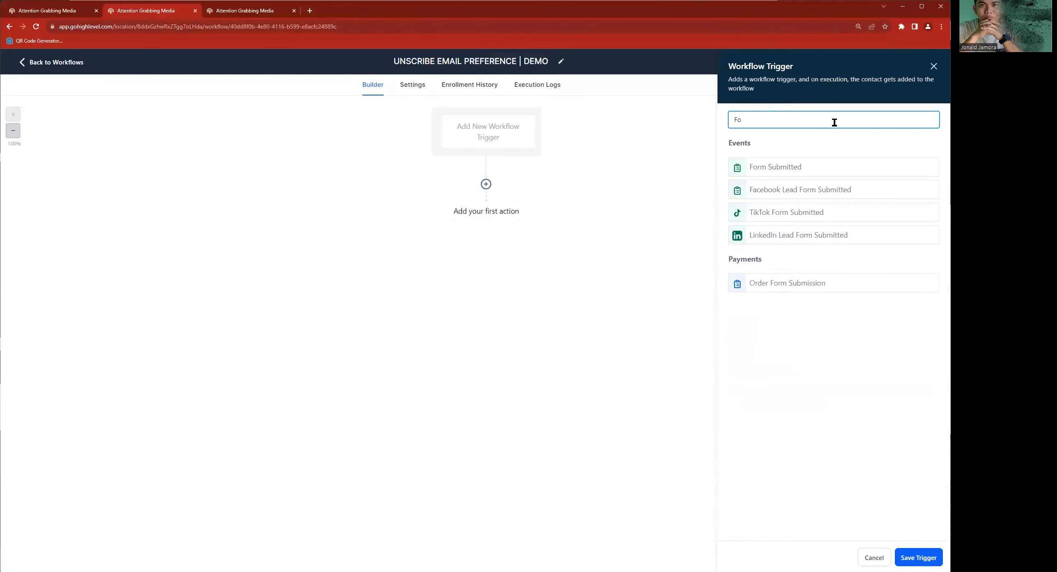
left_click(852, 167)
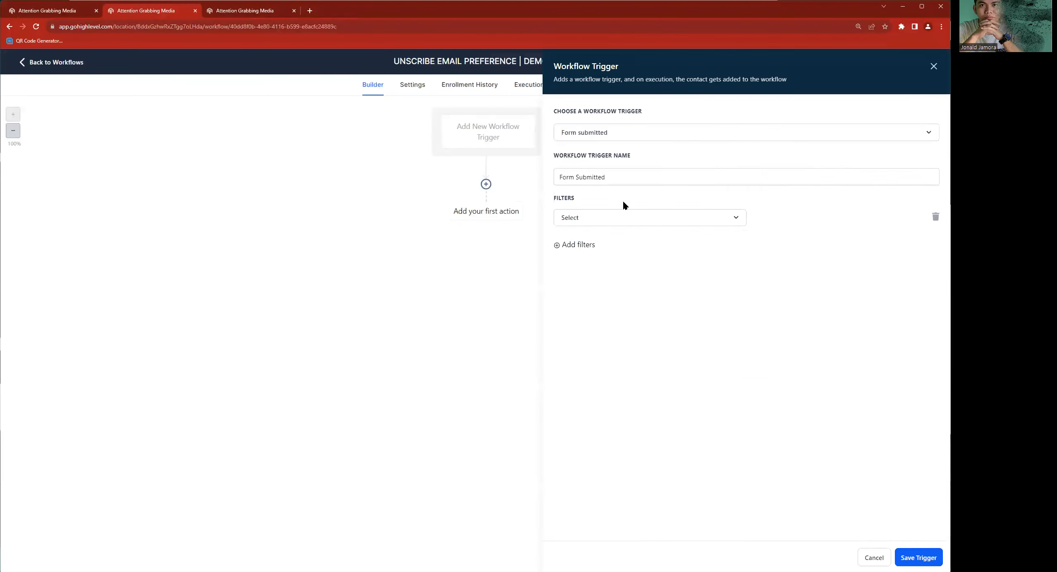
- Filter the Form Submitted trigger so that the form is Unsubscribe Preferences
left_click(608, 218)
left_click(582, 283)
left_click(797, 217)
type("uns")
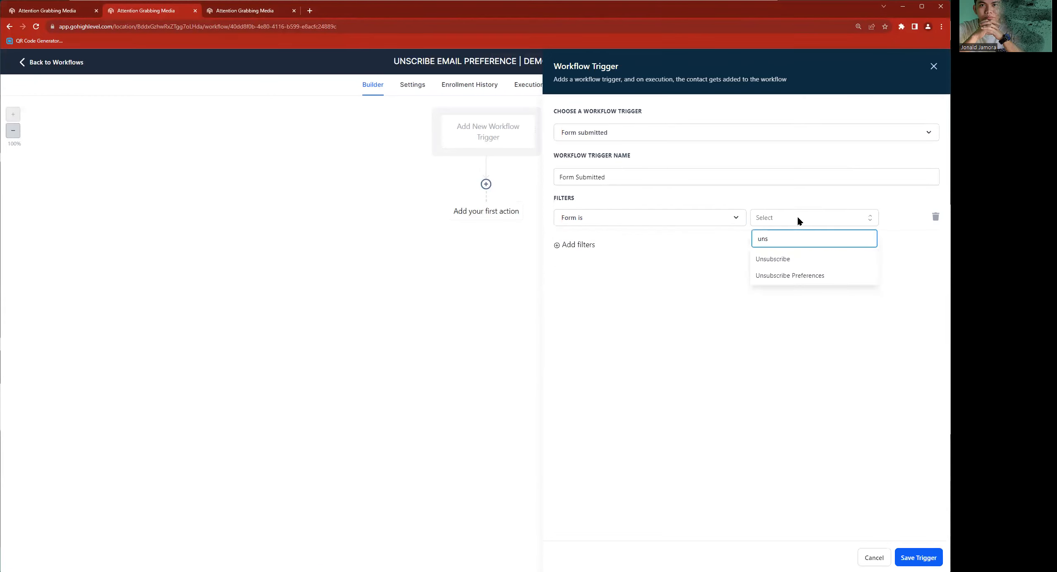
left_click(789, 276)
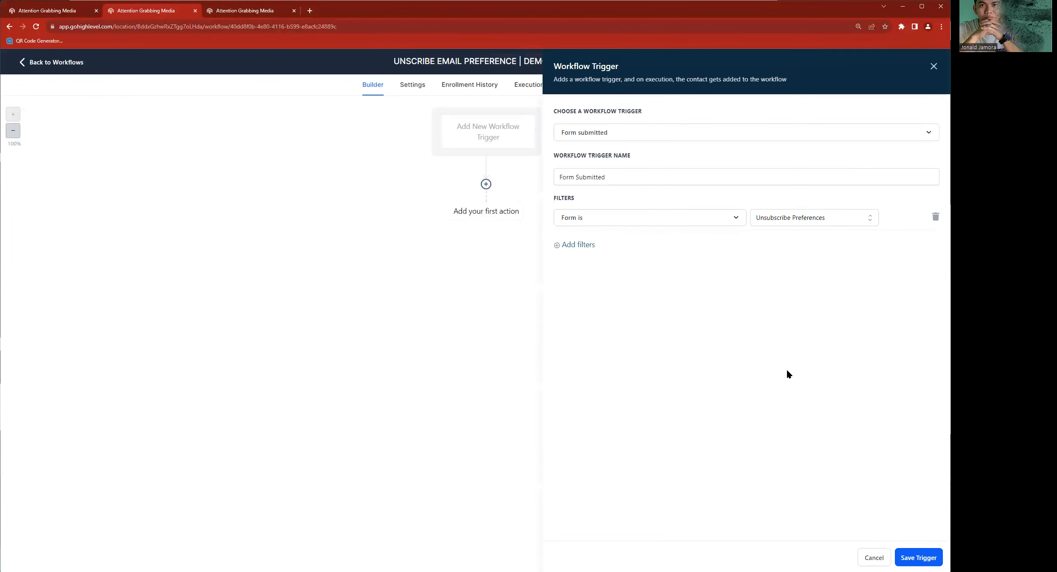
- Save the Form Submitted trigger and add an If / Else action as the workflow's first action
left_click(912, 555)
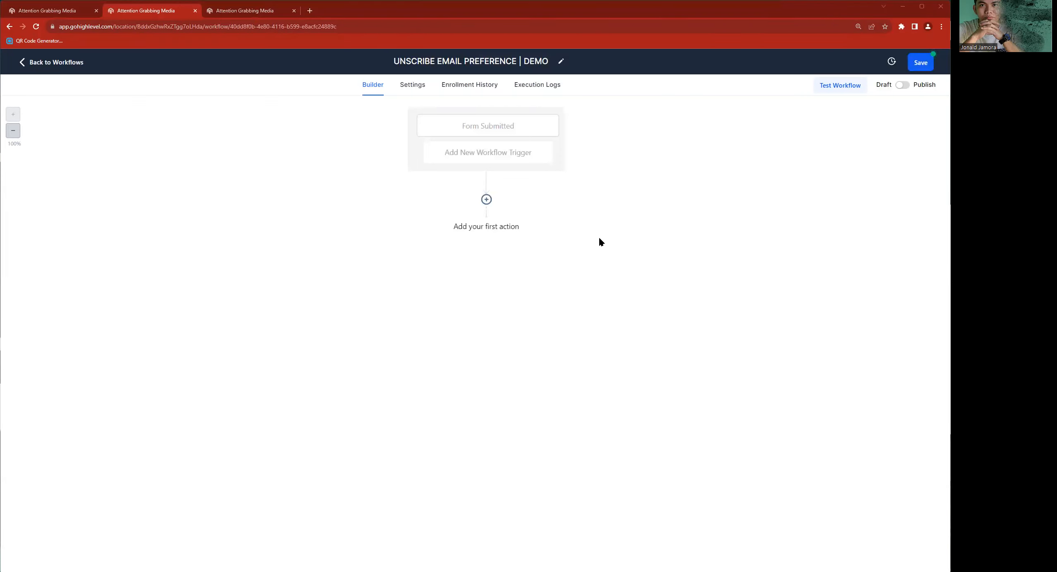
left_click(486, 200)
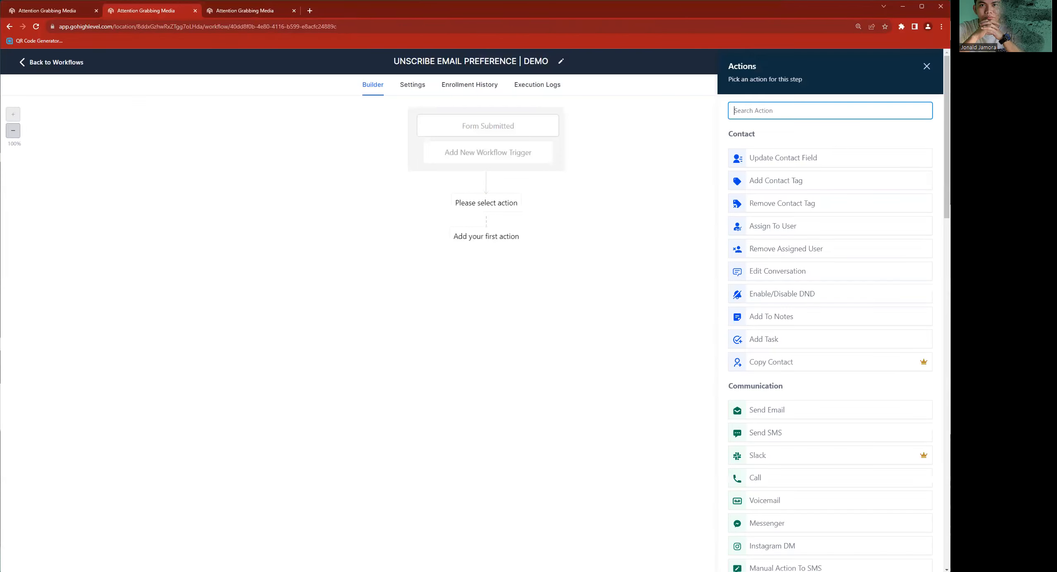
type("if")
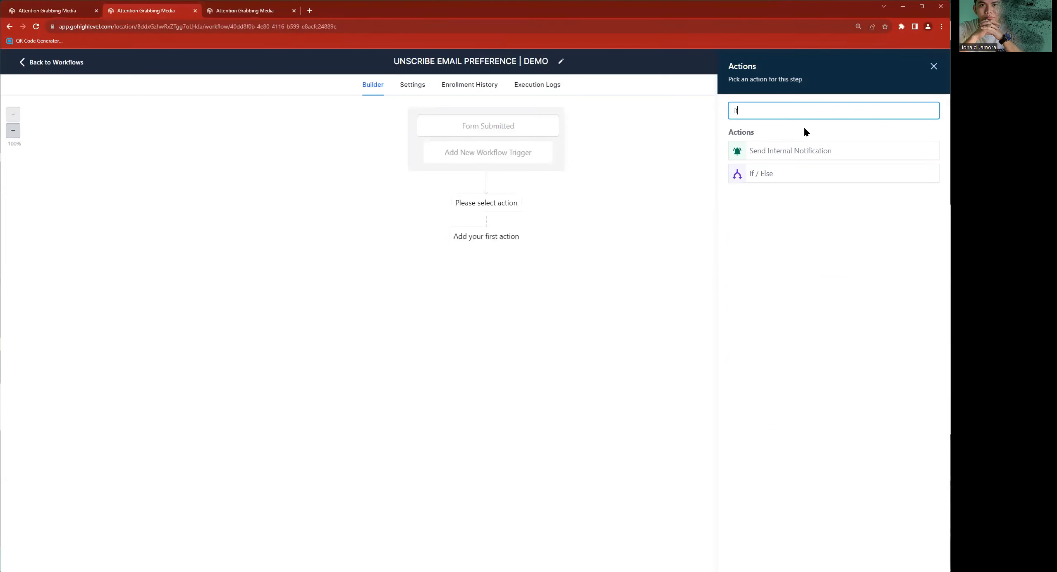
left_click(824, 177)
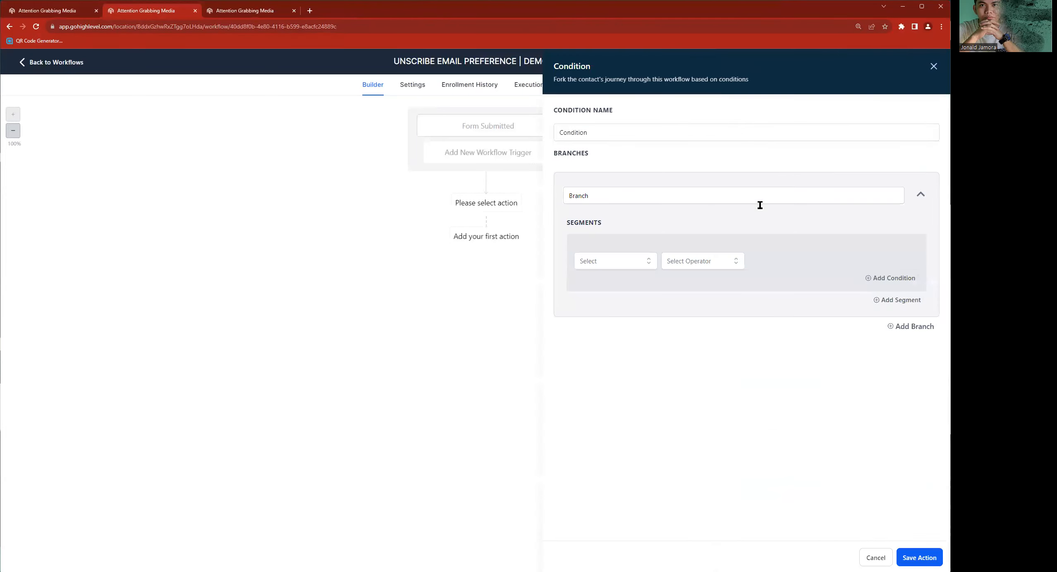
- Name the condition UNSCRIBE EMAIL PREFERENCE, reusing the workflow name without its DEMO ending
left_click(458, 61)
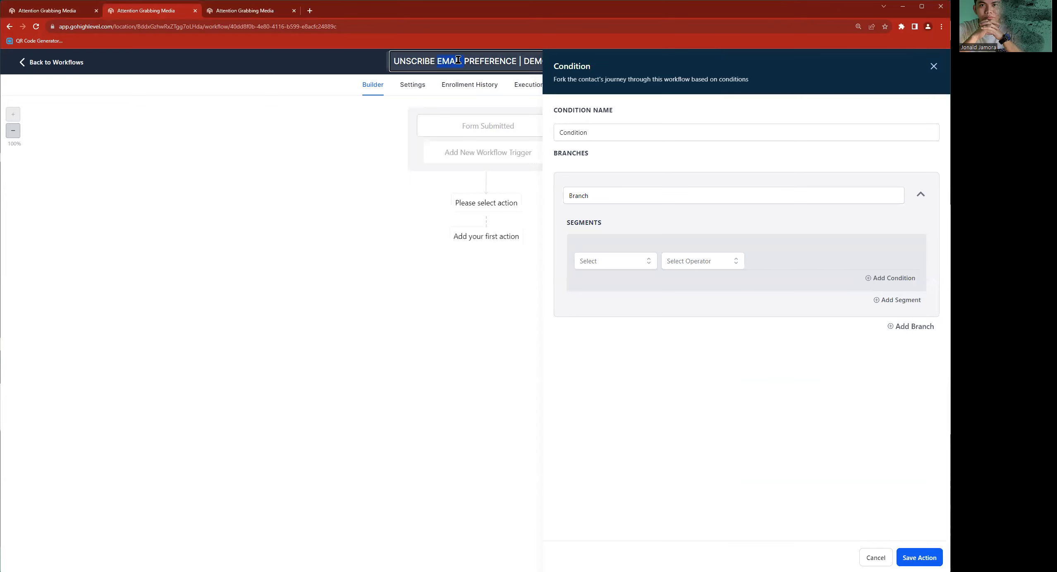
key("ctrl+c")
left_click(610, 137)
key("ctrl+a")
key("ctrl+v")
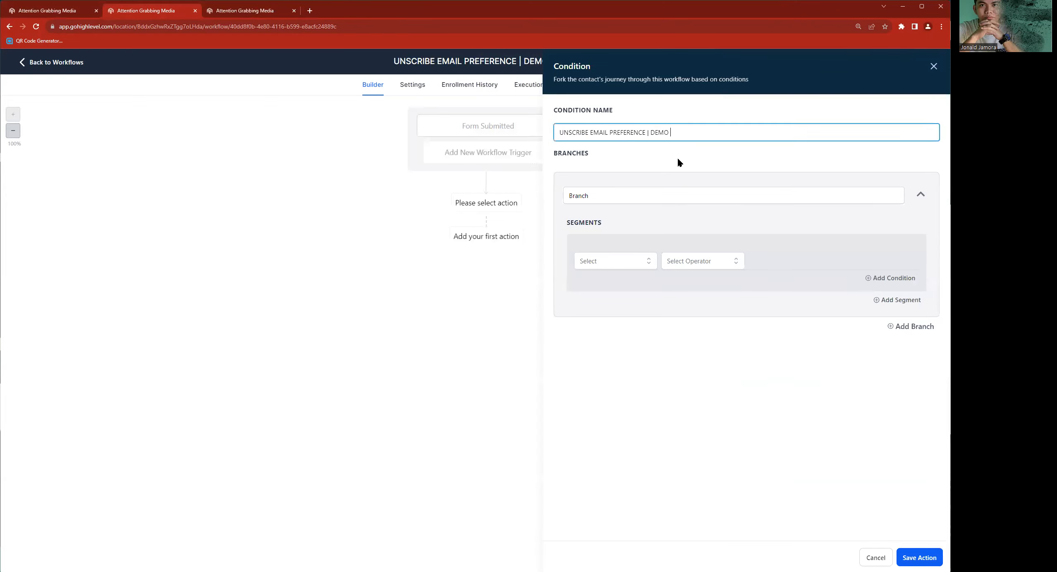
key("ctrl+shift+Left")
key("ctrl+shift+Left")
key("BackSpace")
key("BackSpace")
- Rename the condition as Frequency Preferences and its first branch as Frequency Preferences | Daily
left_click(587, 195)
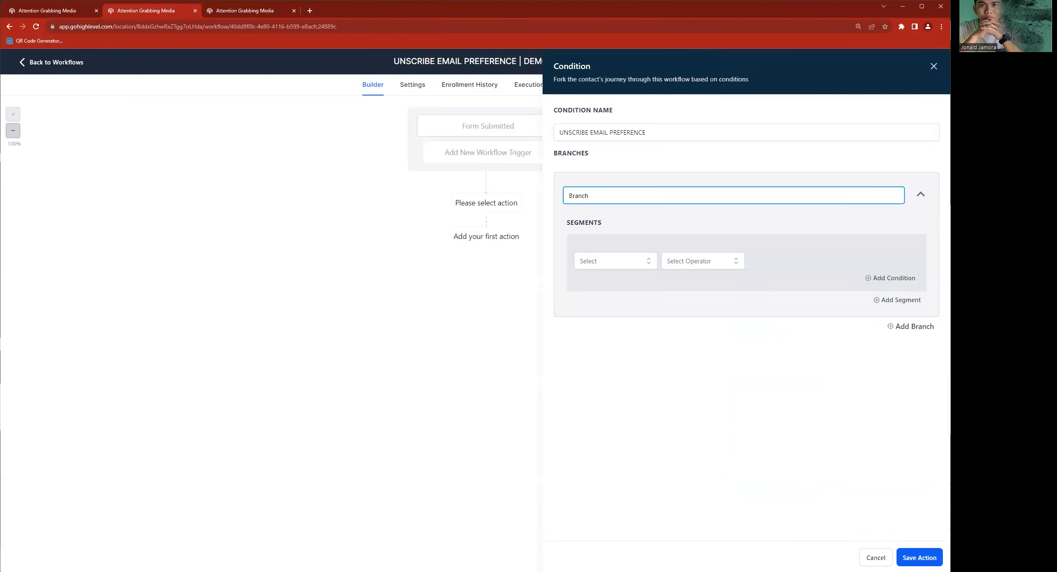
key("alt+Tab")
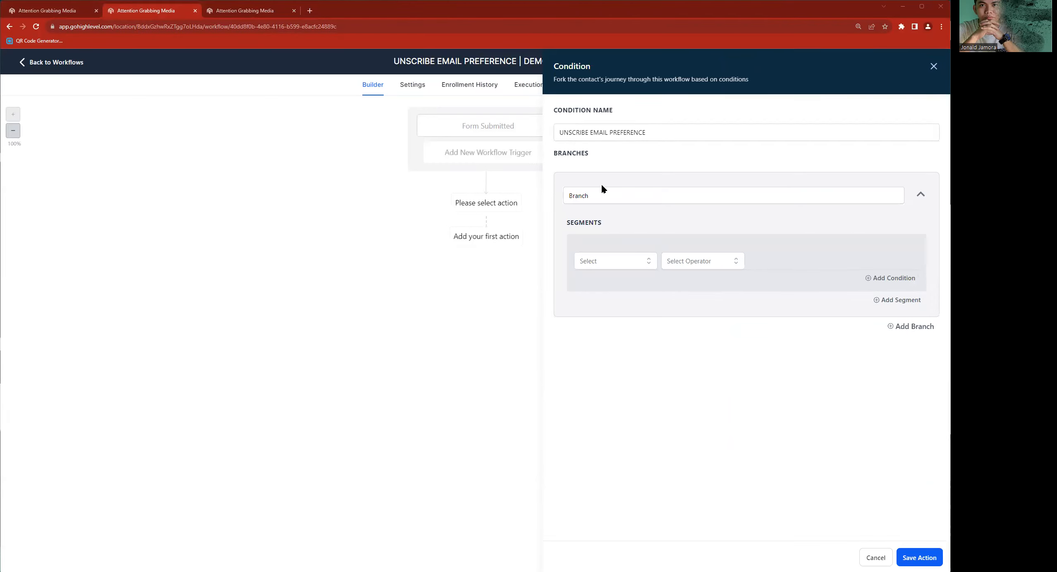
triple_click(600, 133)
key("ctrl+v")
double_click(596, 193)
key("ctrl+v")
type("| Daily")
- Base the Daily branch's condition on the contact field "How often would you like to receive emails from us?", using the label copied from the form
left_click(617, 264)
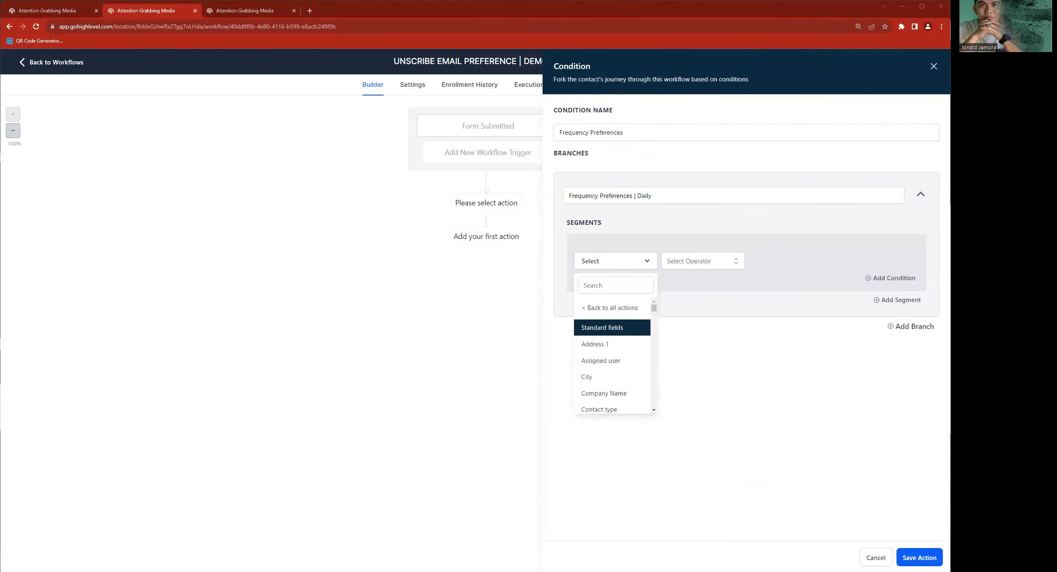
left_click(604, 311)
left_click(595, 286)
left_click(251, 15)
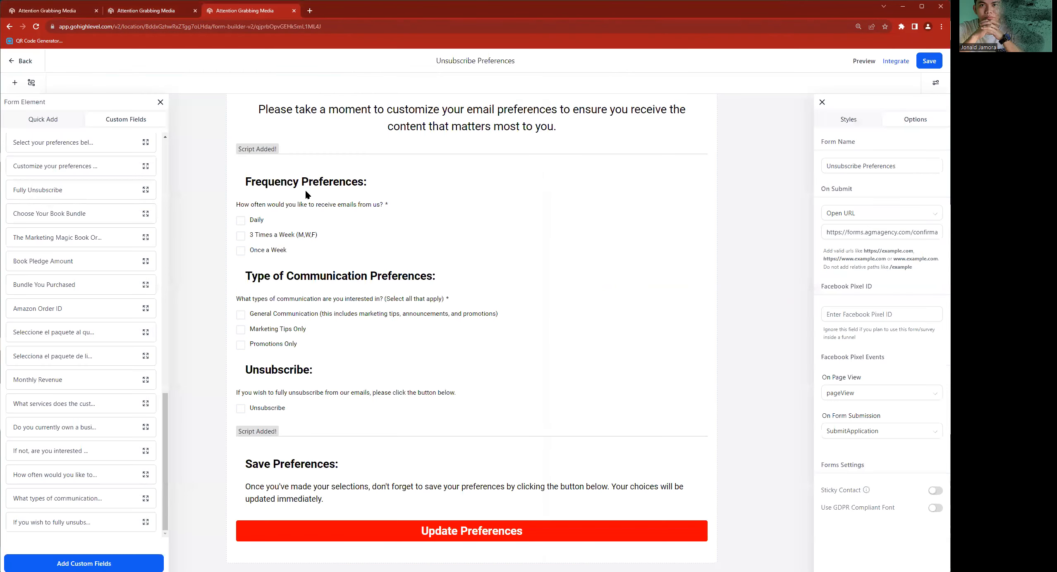
left_click(287, 226)
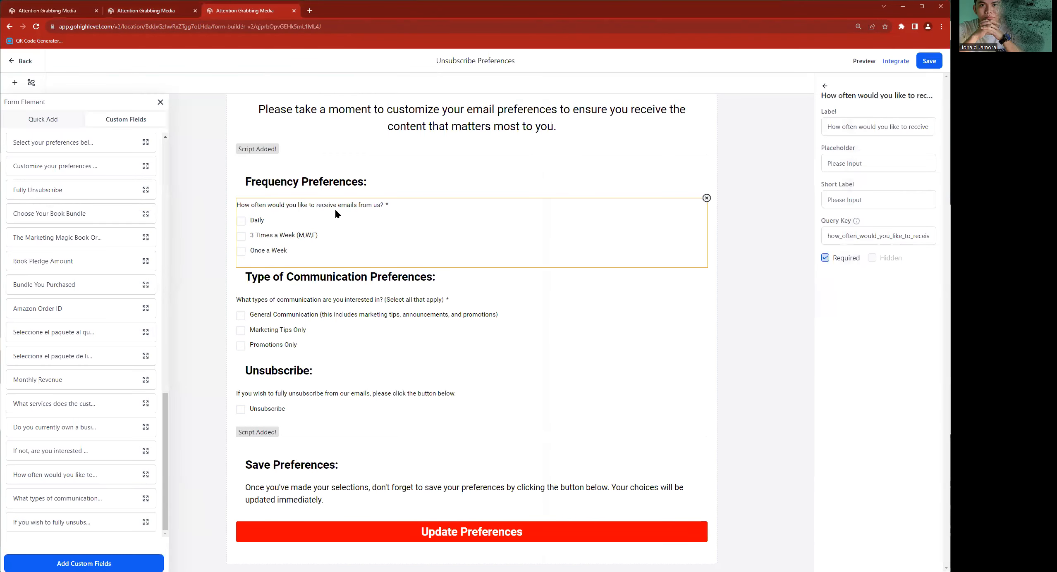
triple_click(844, 128)
key("ctrl+shift+Tab")
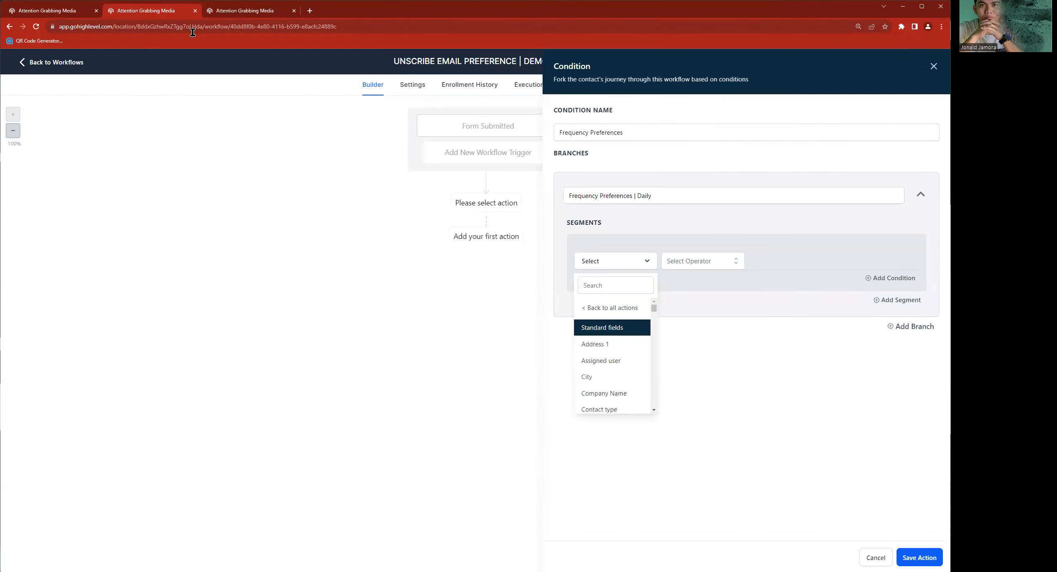
left_click(629, 286)
key("ctrl+v")
left_click(610, 339)
- Complete the Daily branch's condition with the operator Includes and the value Daily
left_click(738, 261)
left_click(712, 280)
left_click(772, 266)
left_click(776, 304)
left_click(777, 394)
- Add a second branch named Frequency Preferences | MWF
left_click_drag(637, 199, 575, 198)
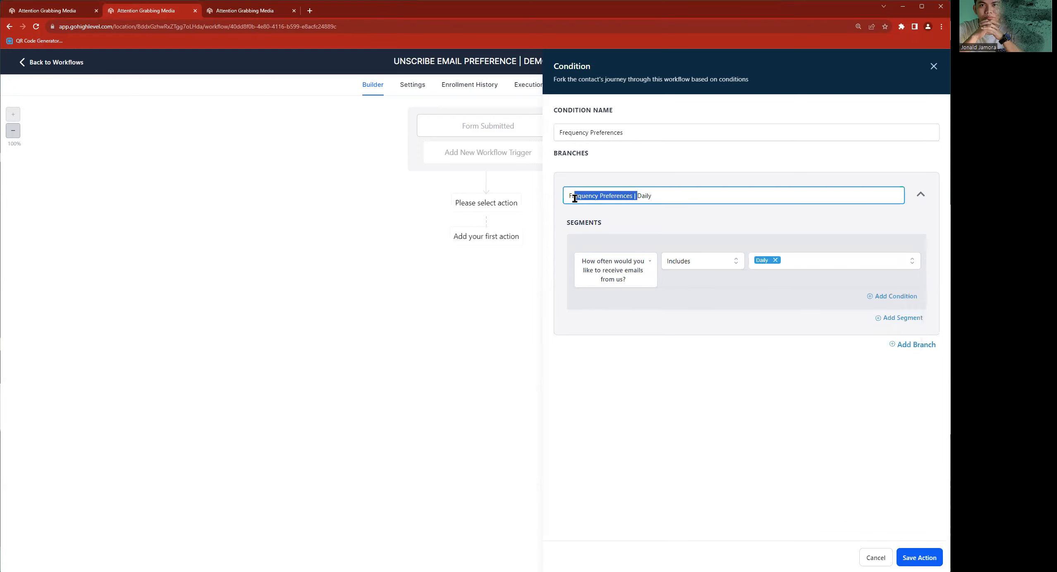
left_click(916, 346)
double_click(592, 373)
key("ctrl+v")
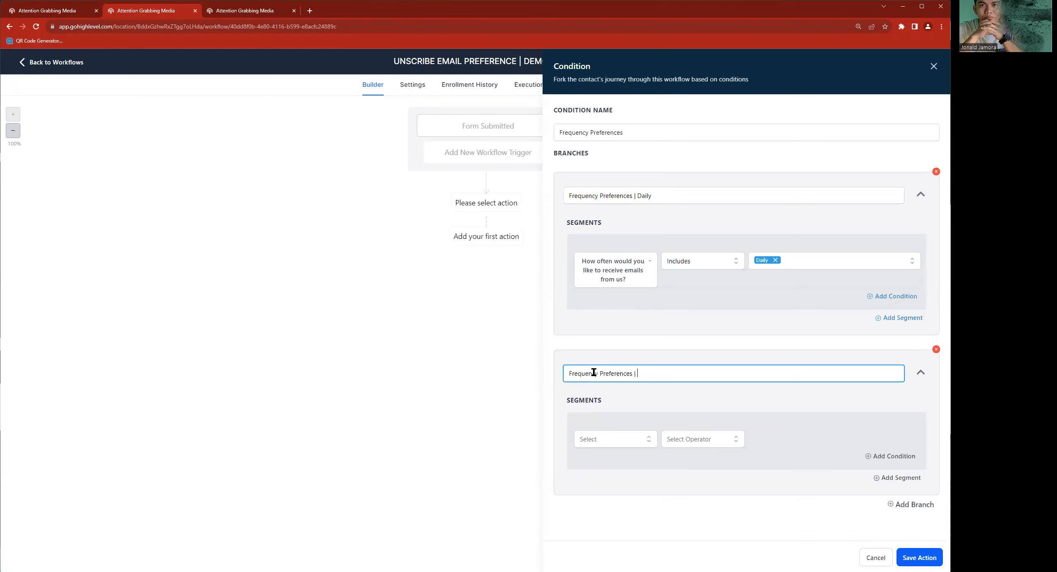
type("MW")
- Set the MWF branch's condition so that "How often would you like to receive emails from us?" includes 3 Times a Week (M,W,F)
left_click(629, 441)
left_click(600, 463)
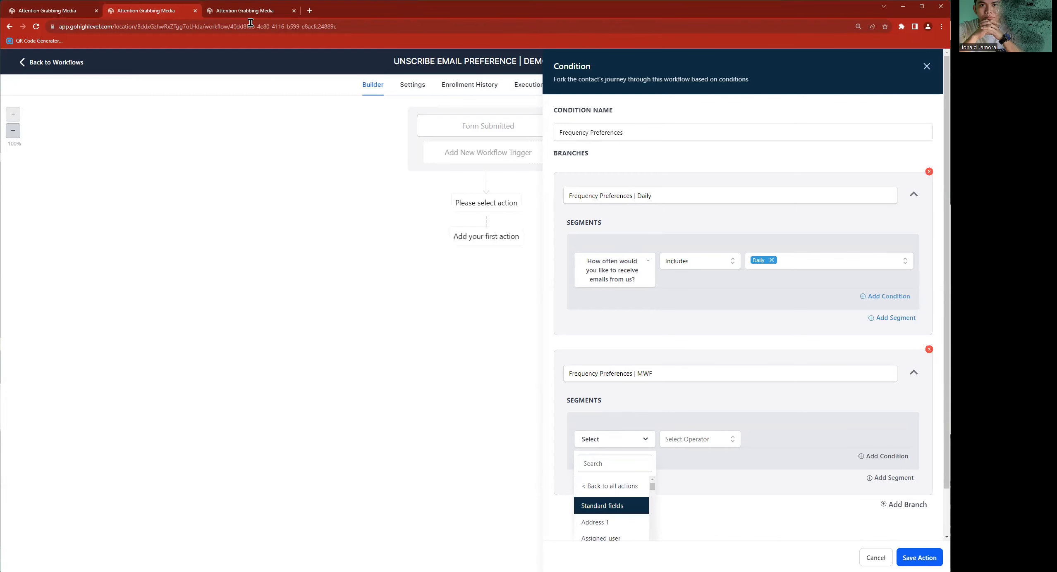
left_click(240, 12)
left_click(115, 9)
left_click(618, 466)
key("ctrl+v")
left_click(617, 515)
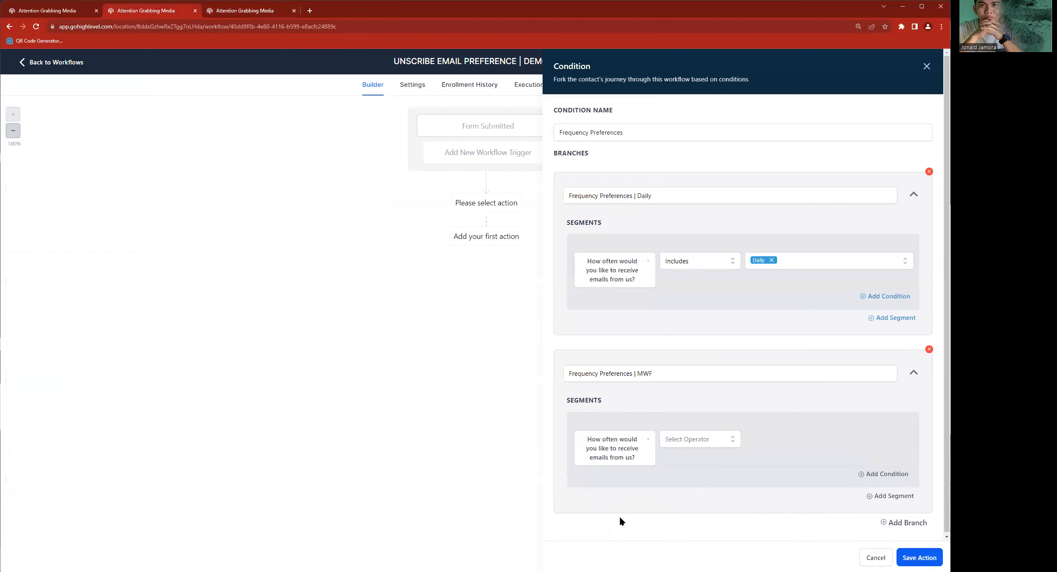
left_click(736, 442)
left_click(694, 459)
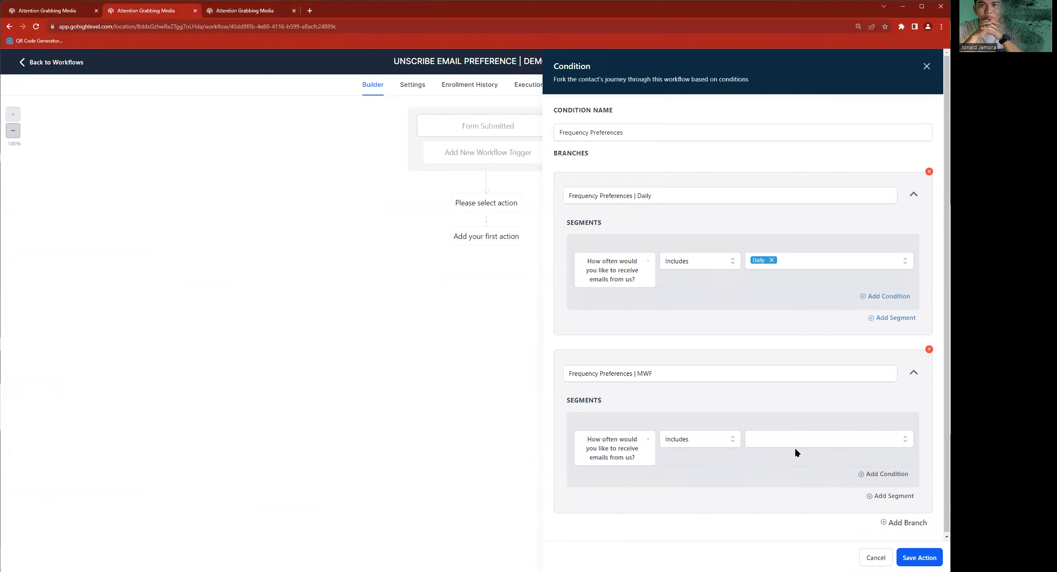
left_click(795, 450)
left_click(767, 499)
- Add a third branch whose condition is that "How often would you like to receive emails from us?" includes Once a Week
left_click(908, 523)
scroll(621, 419, "down", 4)
left_click(593, 455)
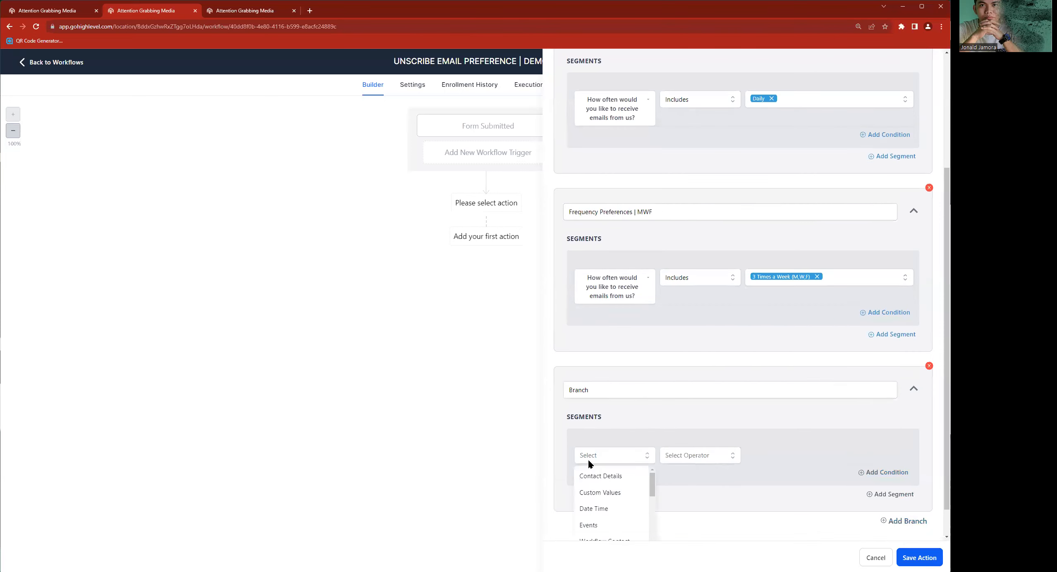
key("ctrl+v")
left_click(609, 522)
left_click(709, 458)
left_click(697, 476)
left_click(815, 463)
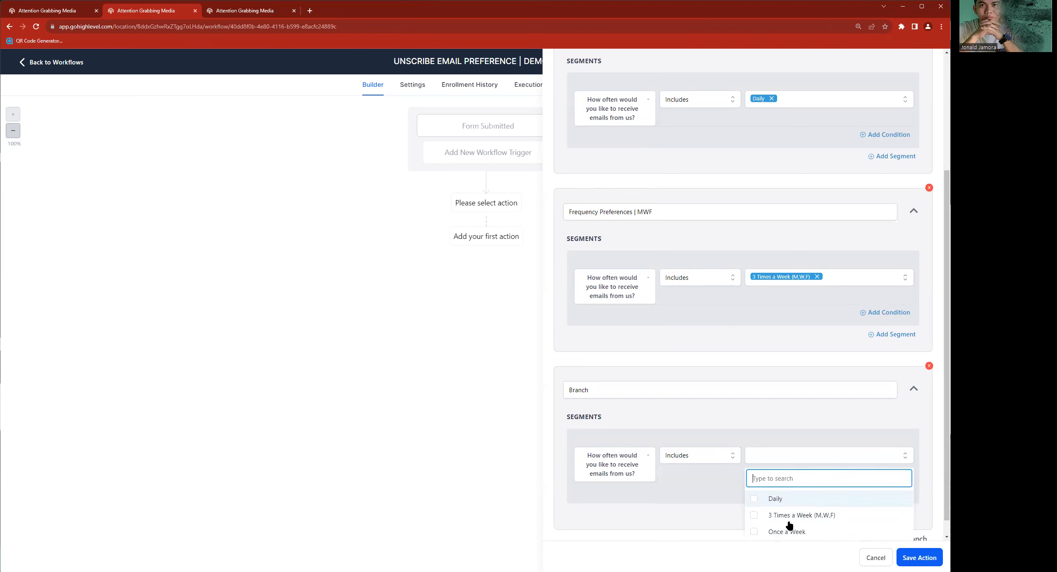
left_click(784, 530)
- Name the third branch Frequency Preferences | Once a Week and save the condition action
left_click_drag(635, 212, 571, 212)
left_click(589, 389)
key("ctrl+a")
key("ctrl+v")
type("| Once")
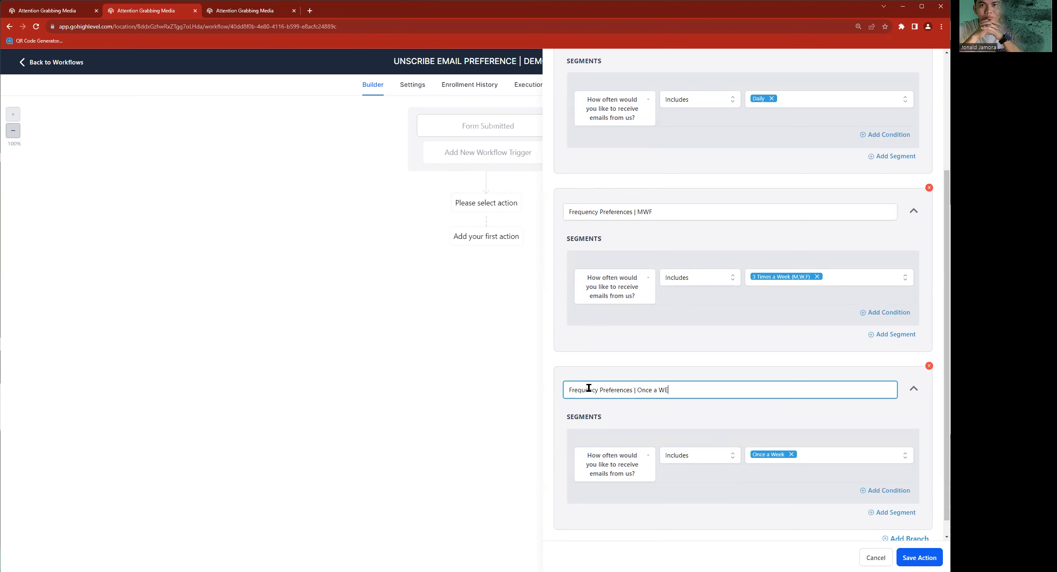
left_click(915, 556)
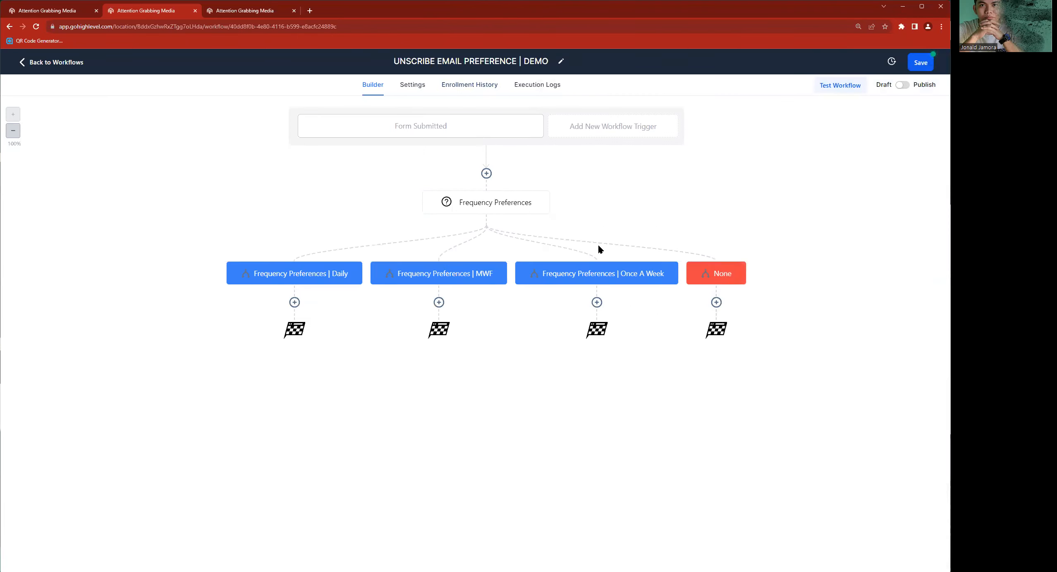
- Reopen the Frequency Preferences condition and add a fourth branch named Full Unsubscribe
left_click(519, 207)
scroll(761, 286, "down", 5)
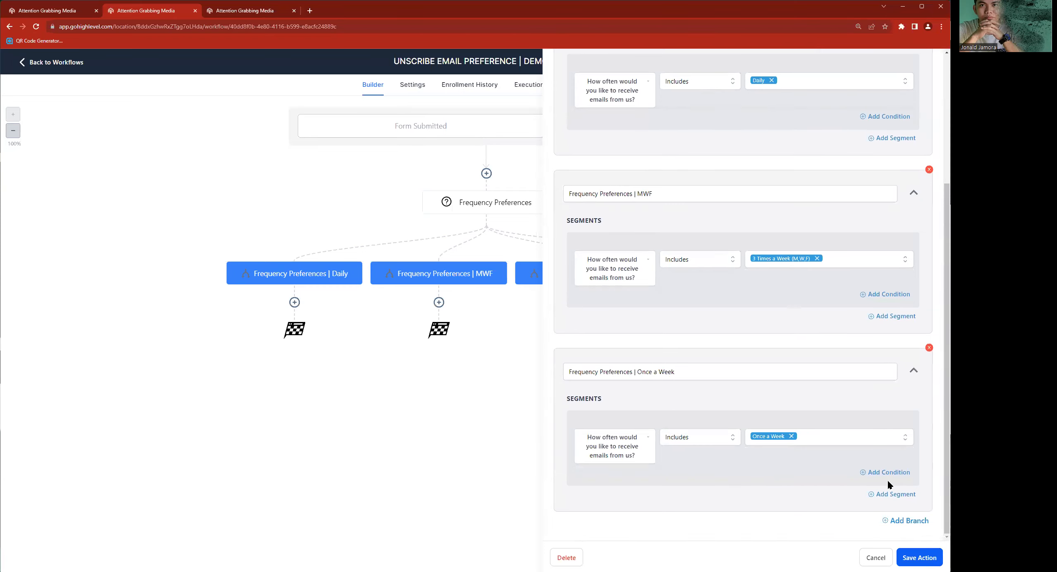
left_click(904, 521)
scroll(744, 298, "down", 4)
double_click(663, 393)
type("Fu")
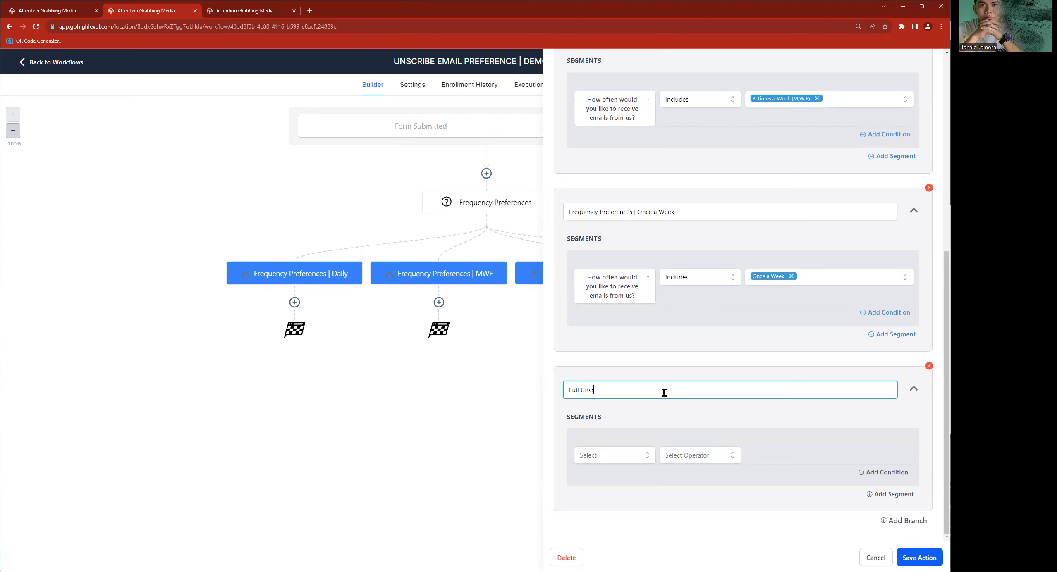
type("ll Unscribe")
right_click(589, 390)
key("Escape")
type("Unsubscribe")
- Base the Full Unsubscribe branch's condition on the contact field for fully unsubscribing from emails, using the label copied from the form
key("ctrl+Tab")
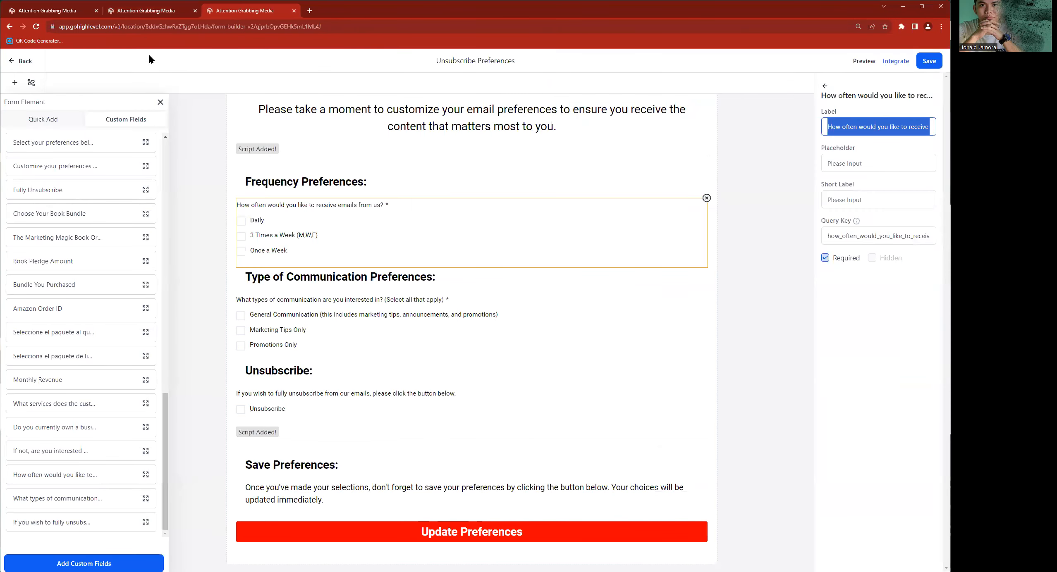
left_click(163, 10)
left_click(613, 455)
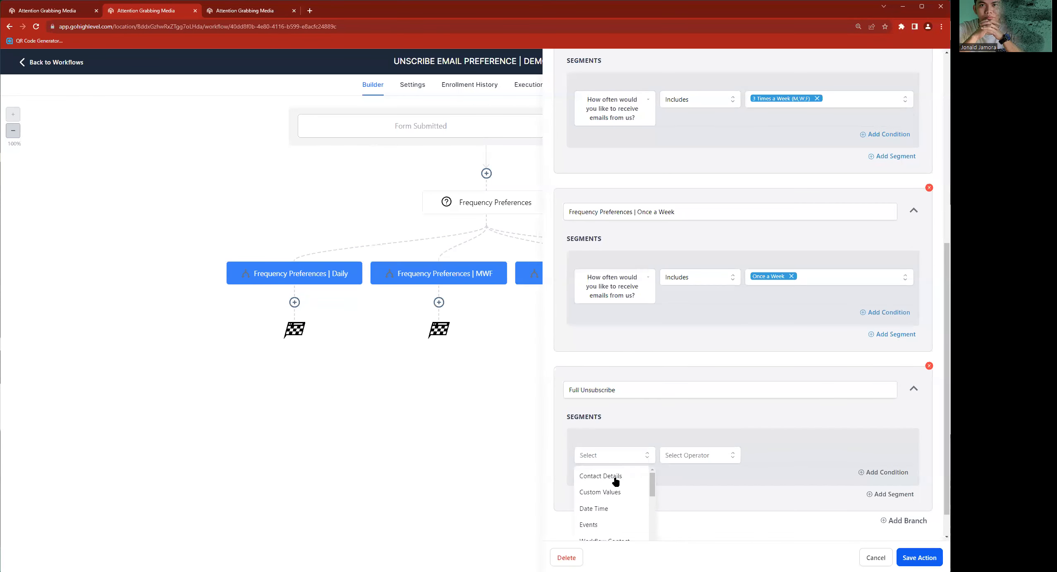
left_click(615, 479)
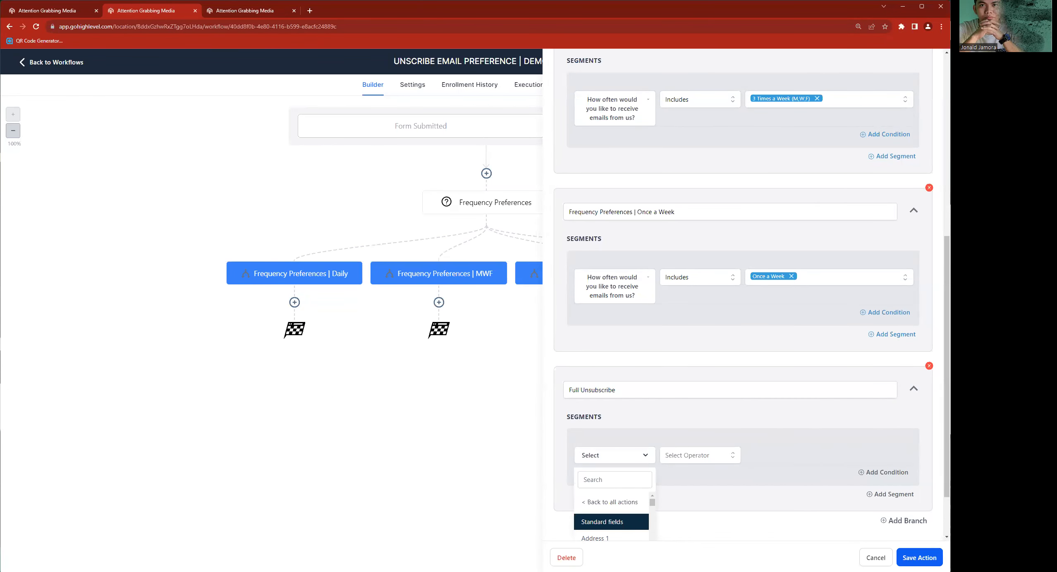
left_click(245, 11)
left_click(279, 407)
left_click(291, 375)
left_click(311, 400)
left_click(913, 133)
key("ctrl+a")
key("ctrl+c")
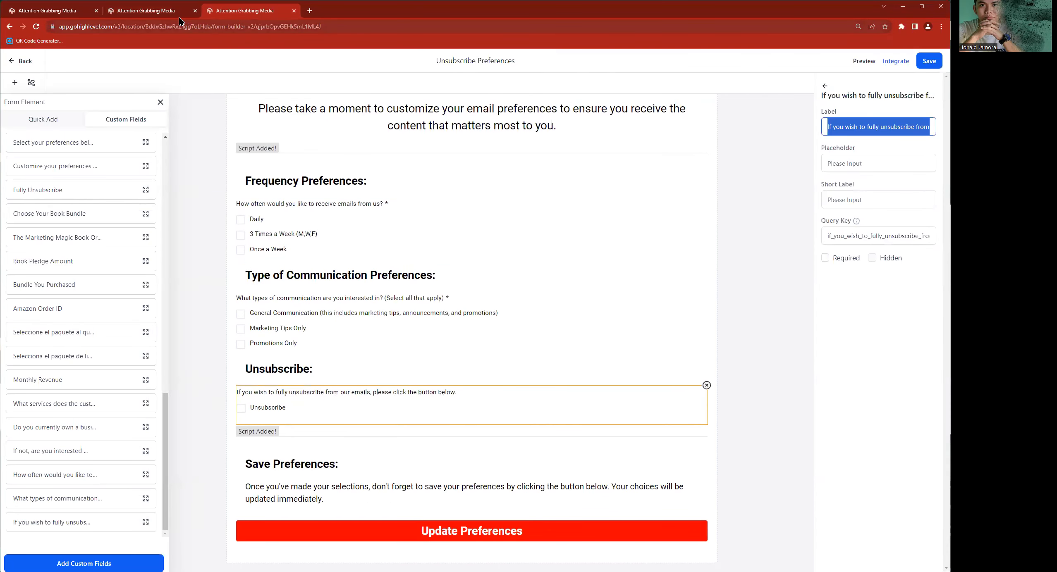
left_click(163, 12)
left_click(606, 485)
key("ctrl+v")
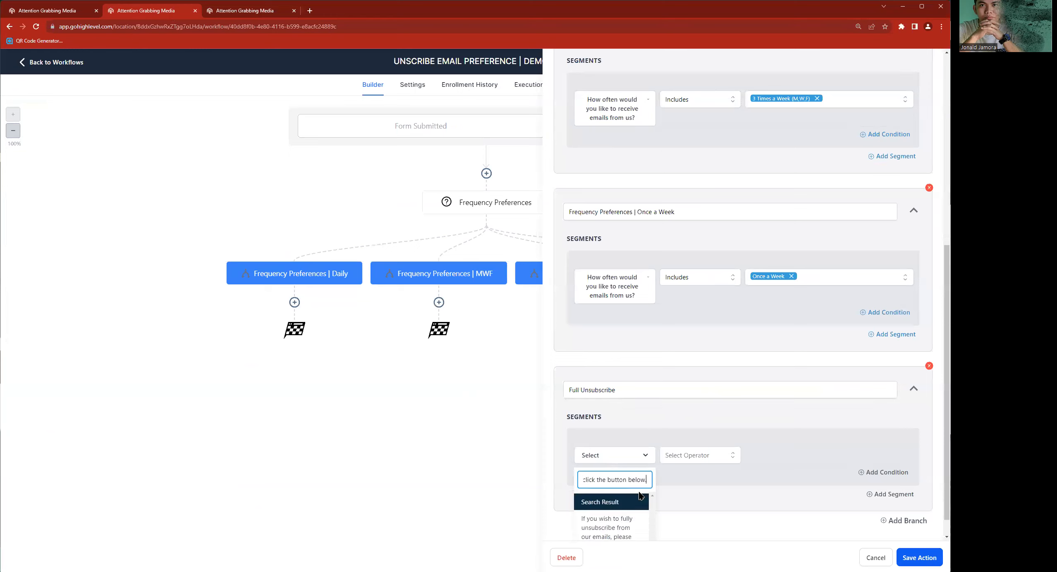
left_click(608, 526)
- Complete the Full Unsubscribe condition with the operator Includes and the value Unsubscribe, and save the condition action
left_click(729, 455)
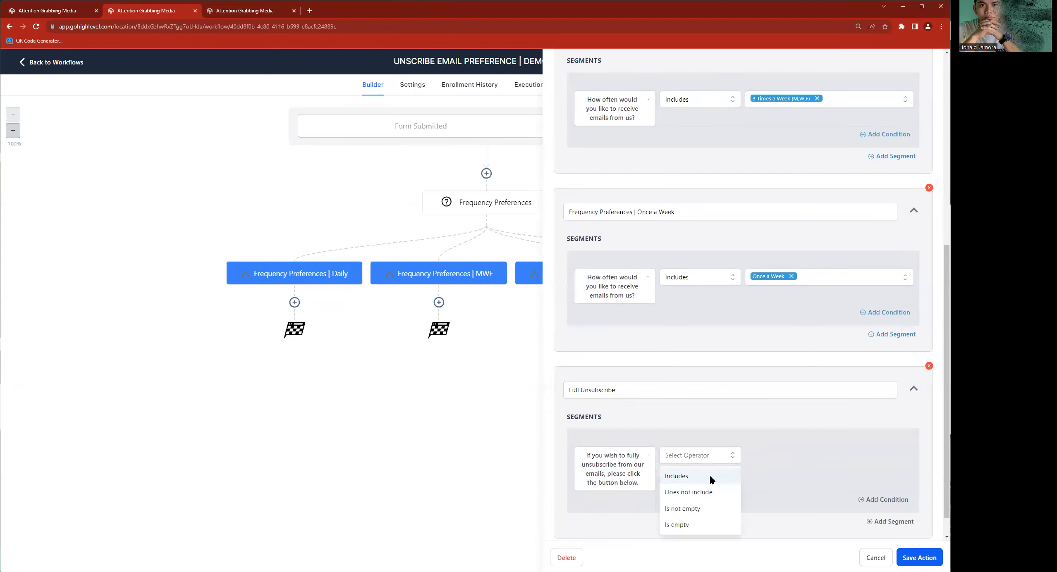
left_click(703, 482)
left_click(785, 466)
left_click(756, 500)
left_click(709, 505)
left_click(919, 558)
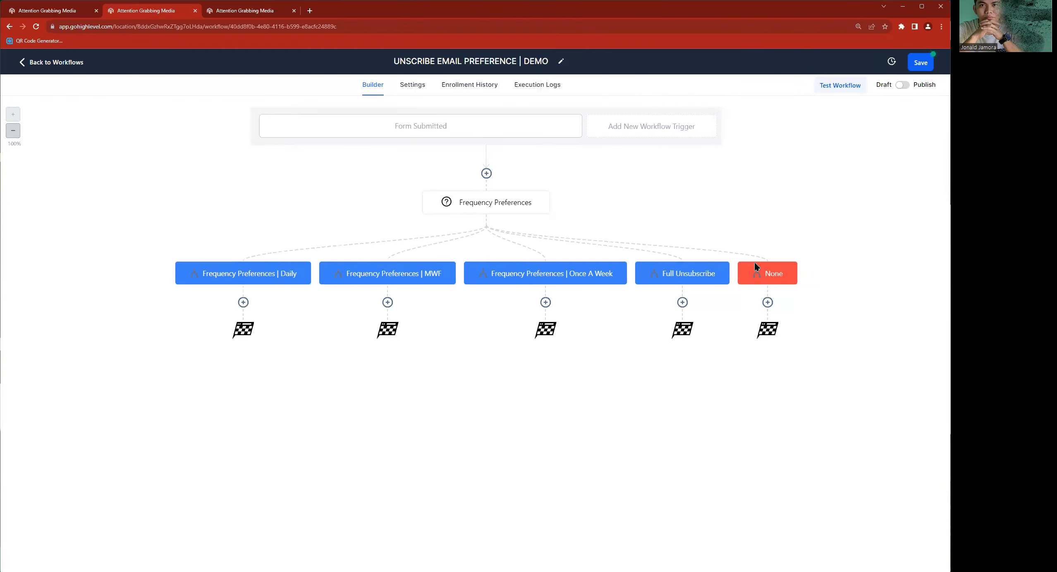
- Add an Add Contact Tag action with a Daily tag under the Frequency Preferences | Daily branch and save it
left_click(243, 302)
type("ag")
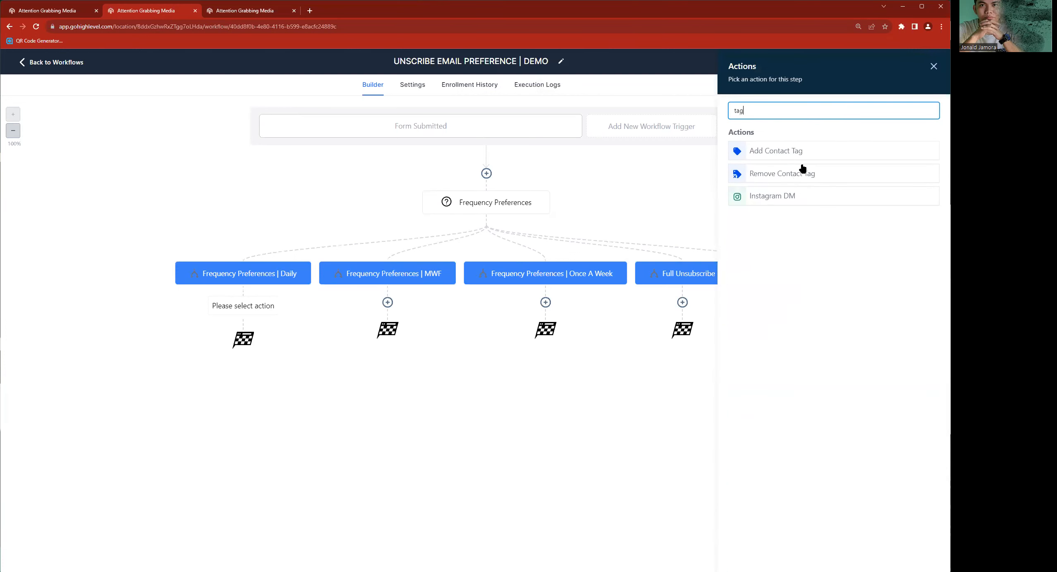
left_click(818, 148)
left_click(773, 168)
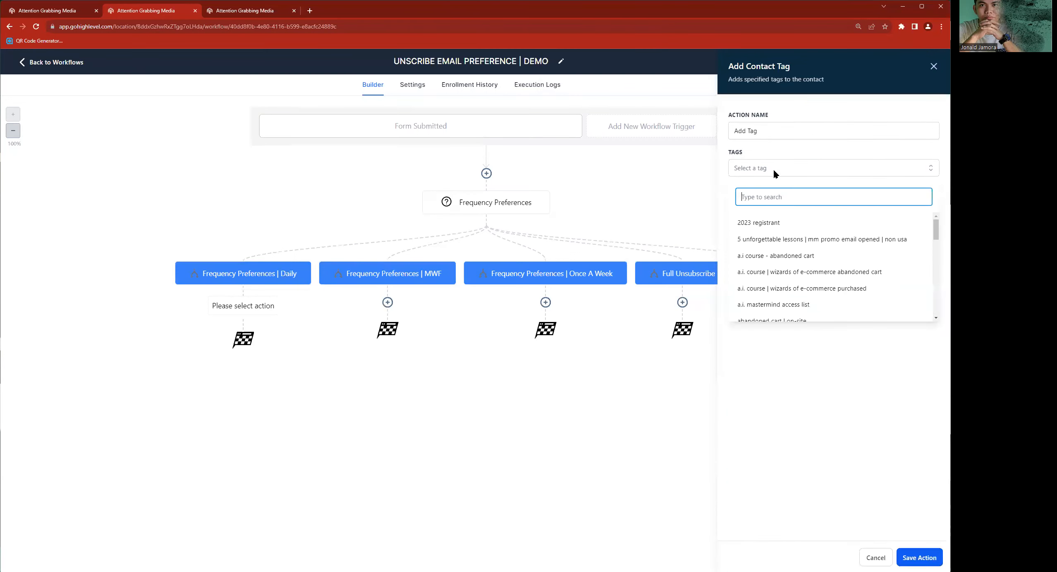
type("Daily")
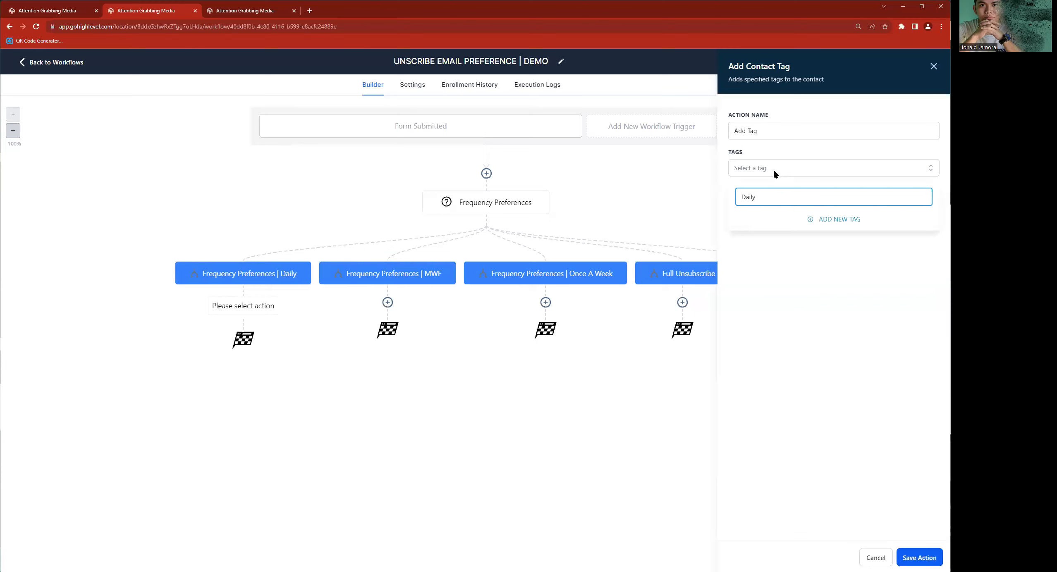
left_click(786, 244)
left_click(793, 345)
left_click(910, 558)
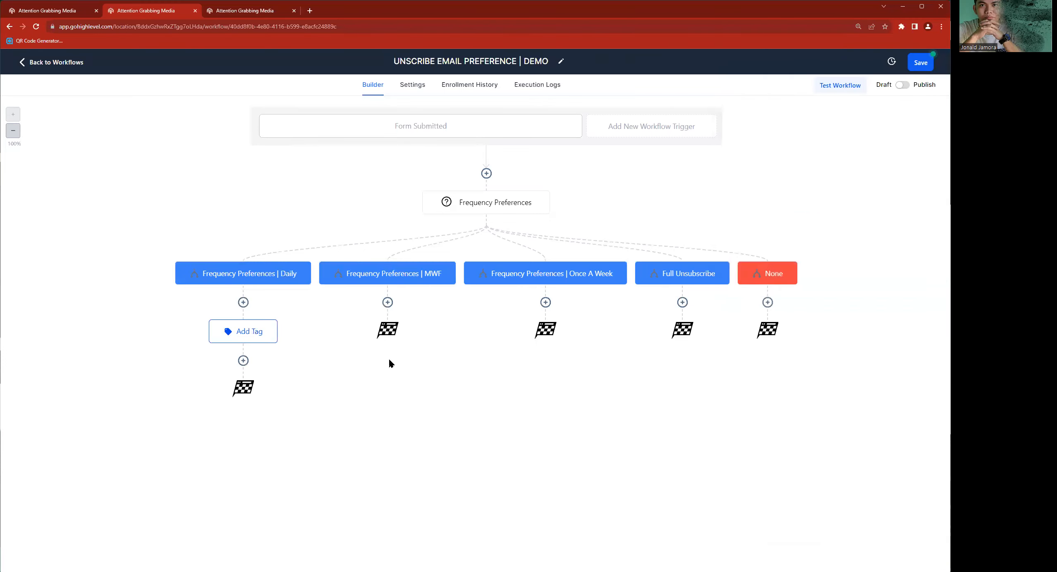
- Add an Add Contact Tag action with the email preference | mwf tag under the Frequency Preferences | MWF branch and save it
left_click(387, 302)
left_click(778, 116)
type("tag")
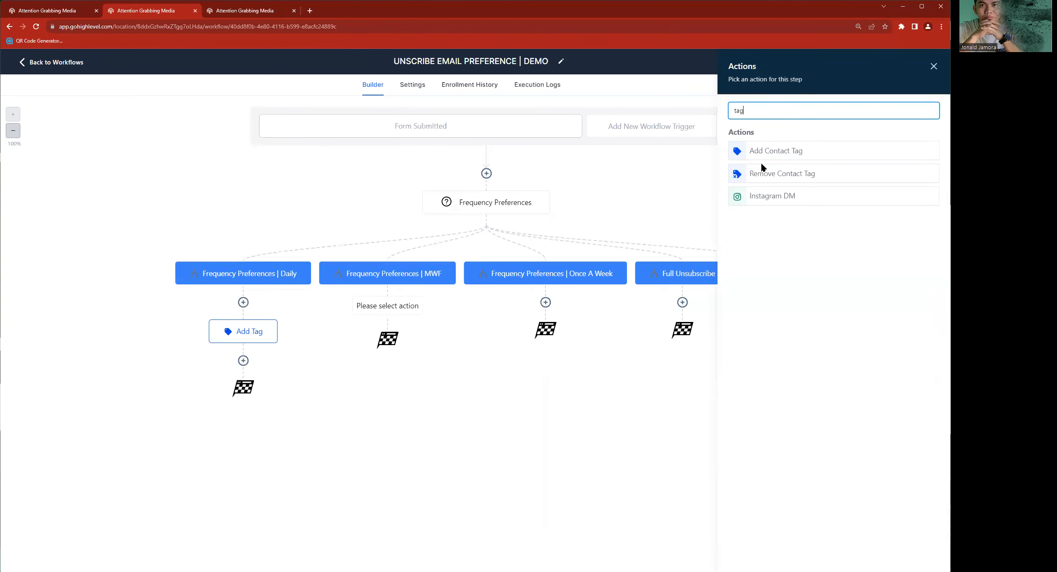
left_click(767, 154)
left_click(763, 171)
type("mwf")
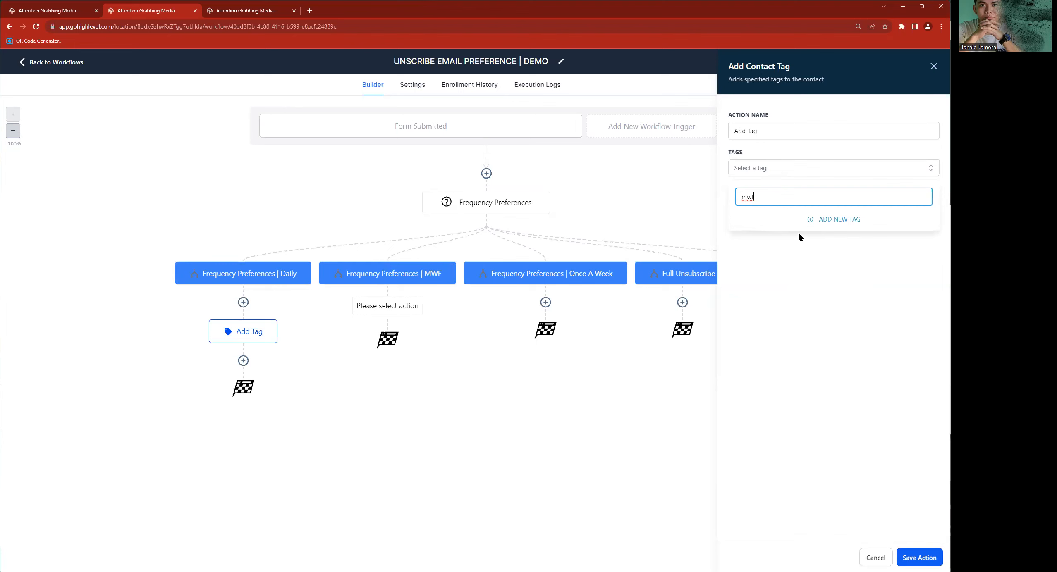
left_click(788, 226)
left_click(924, 556)
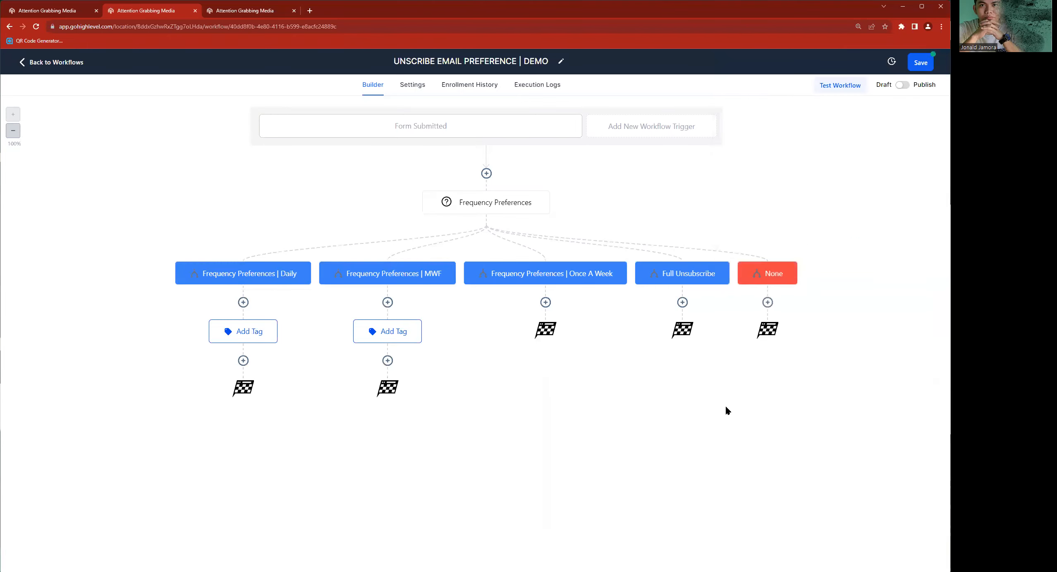
- Add an Add Contact Tag action with the email preference | once a week tag under the Frequency Preferences | Once A Week branch and save it
left_click(546, 302)
left_click(779, 117)
type("tag")
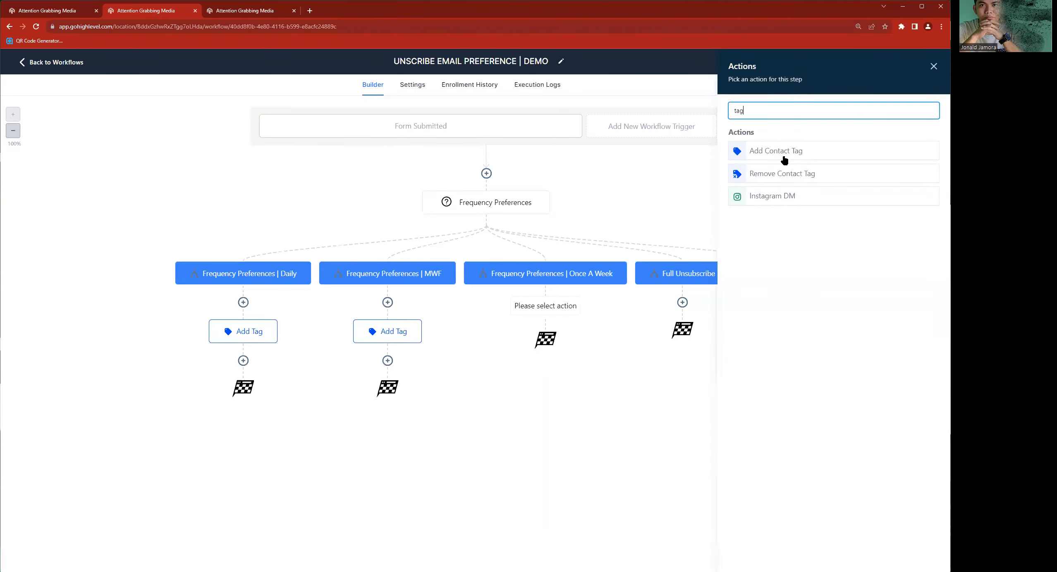
left_click(781, 154)
left_click(759, 175)
type("once")
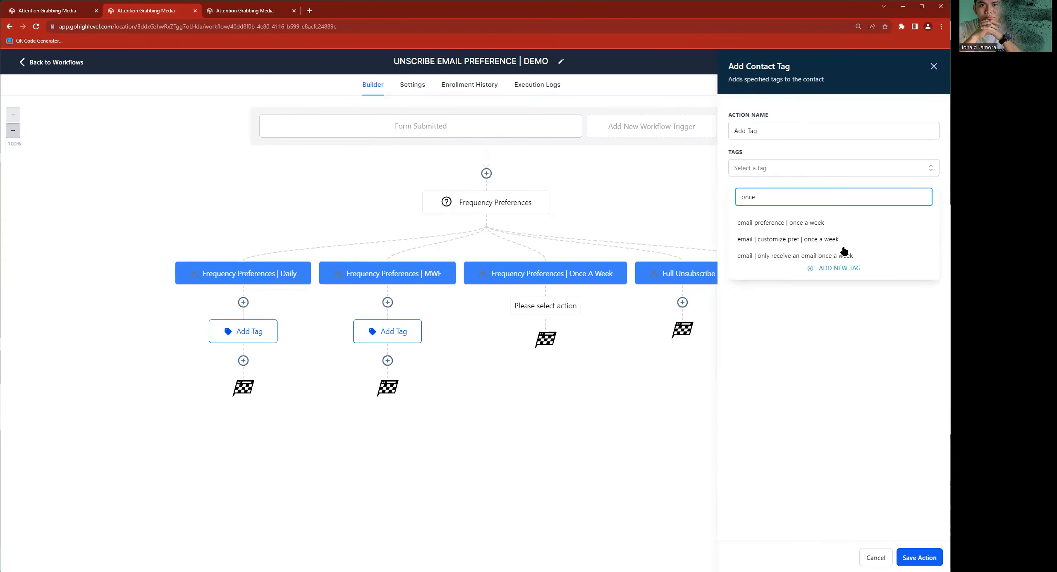
left_click(811, 223)
left_click(820, 370)
left_click(919, 558)
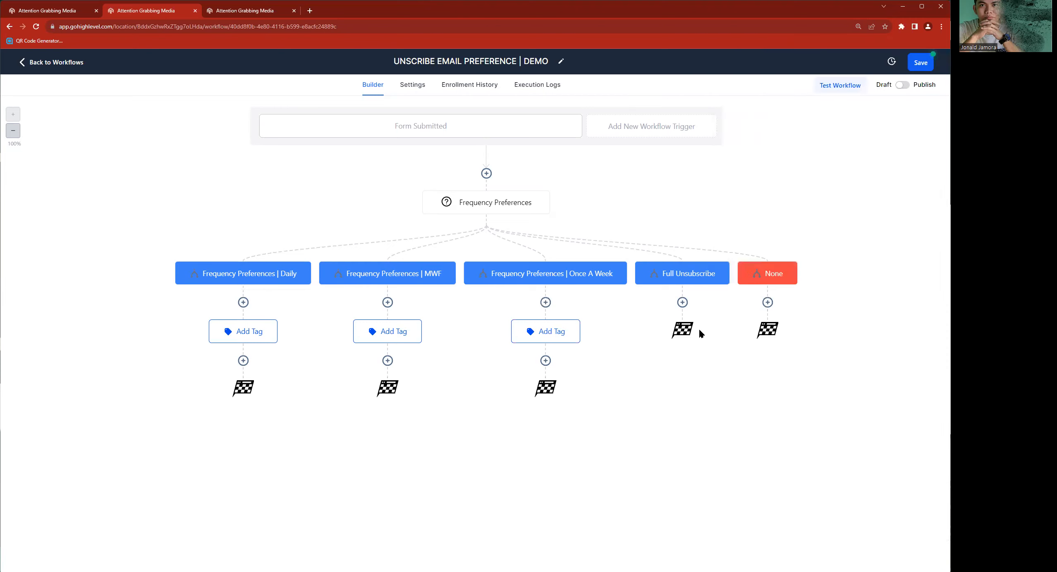
- Add an Enable/Disable DND action under the Full Unsubscribe branch that enables DND for specific channels, choosing Email, and save it
left_click(682, 301)
type("DND")
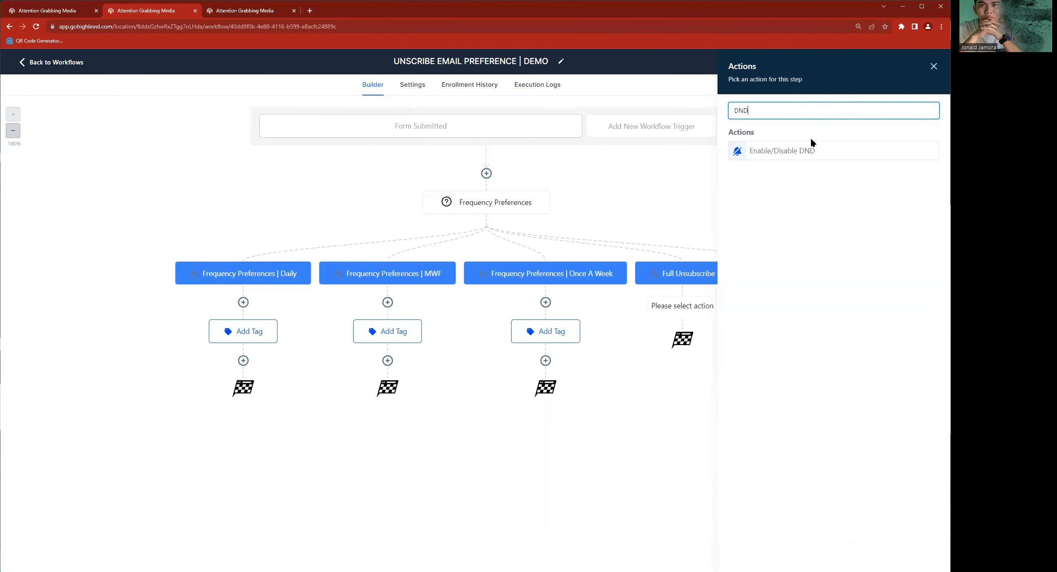
left_click(809, 151)
left_click(764, 167)
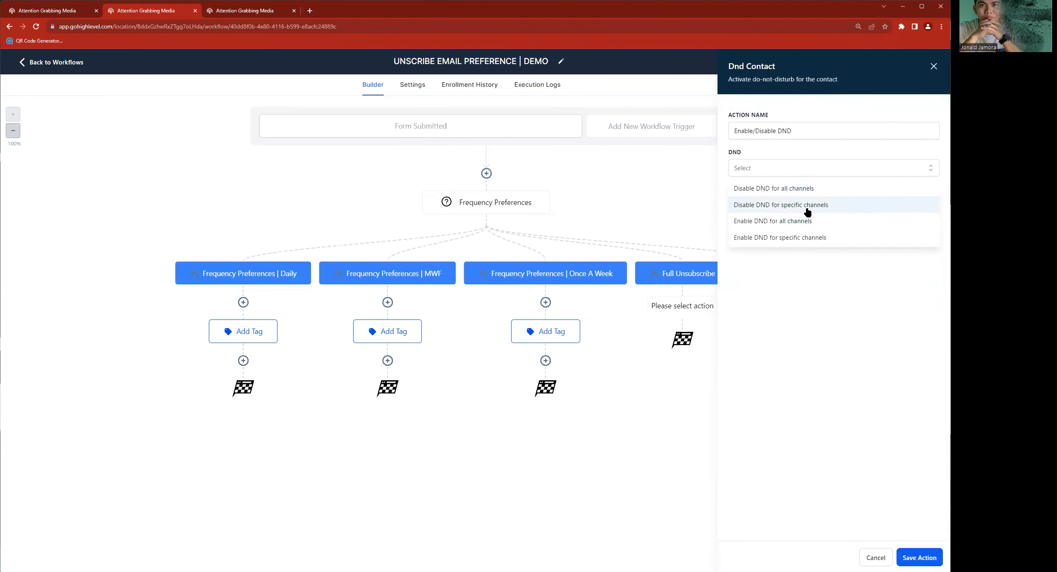
left_click(788, 239)
left_click(792, 205)
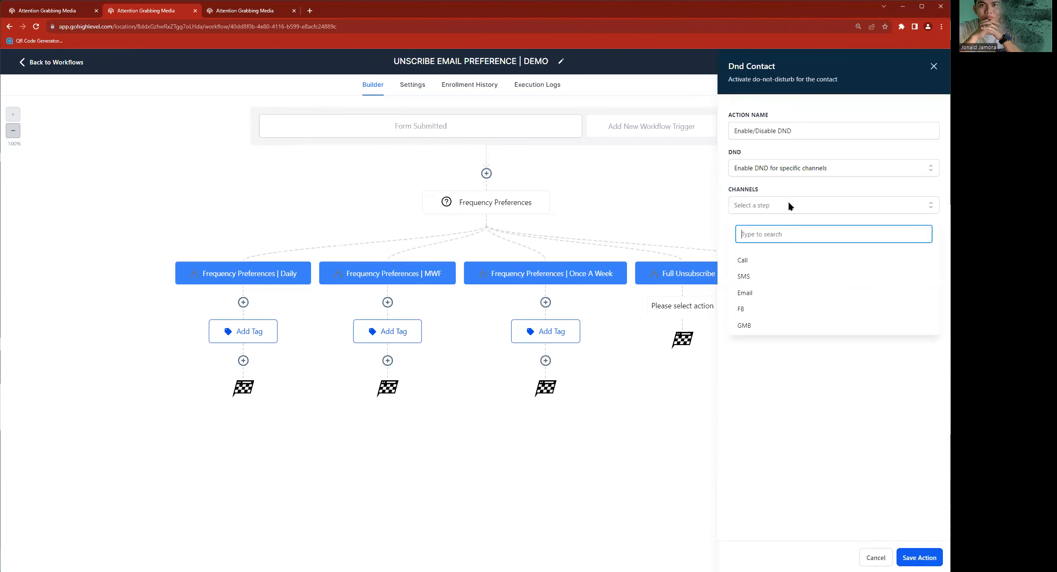
left_click(745, 293)
left_click(814, 512)
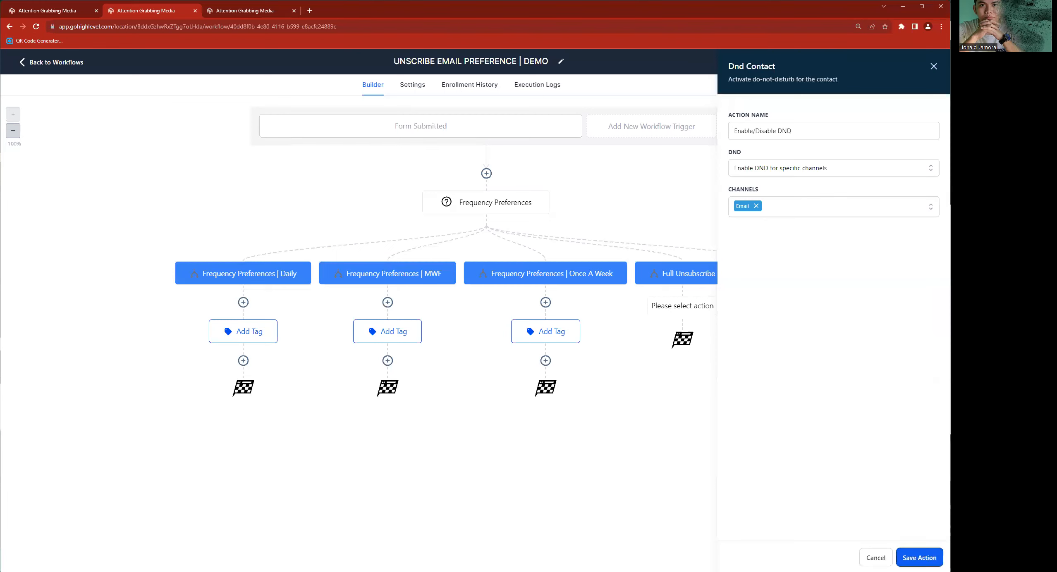
left_click(919, 558)
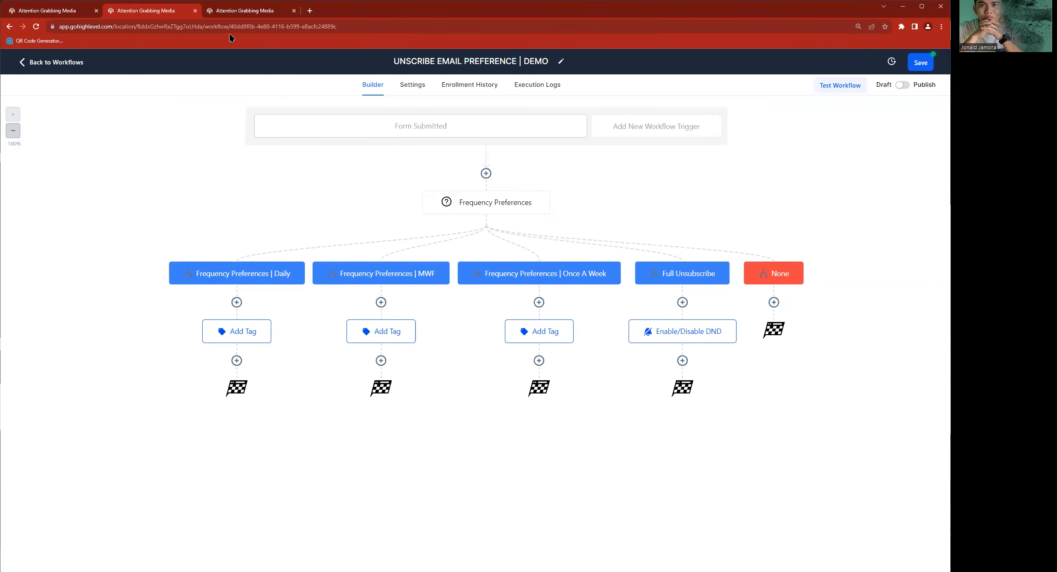
- Copy the words Communication Preferences from the form's Type of Communication Preferences heading and return to the workflow
left_click(231, 11)
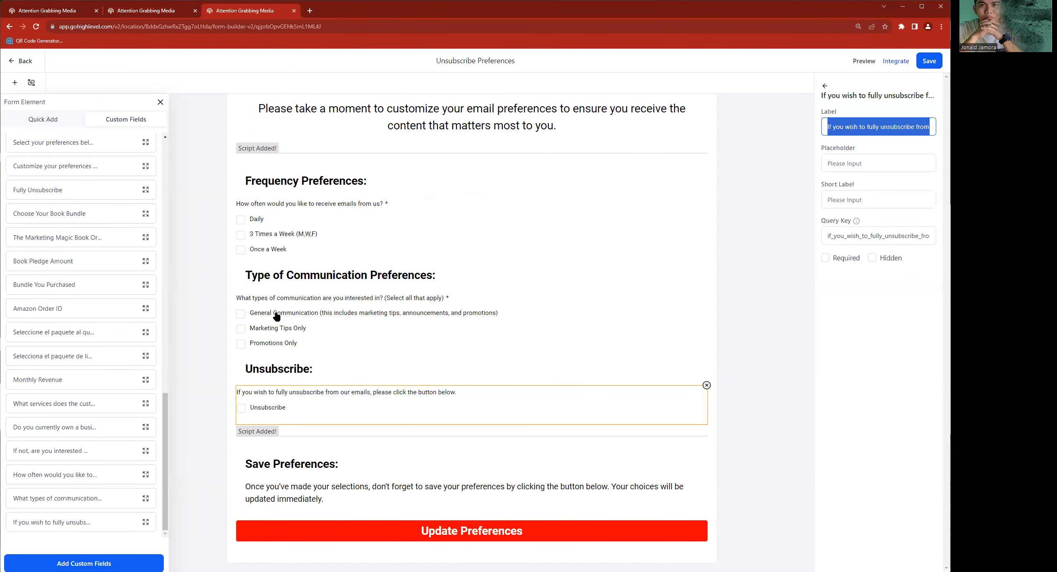
left_click(398, 322)
left_click(323, 270)
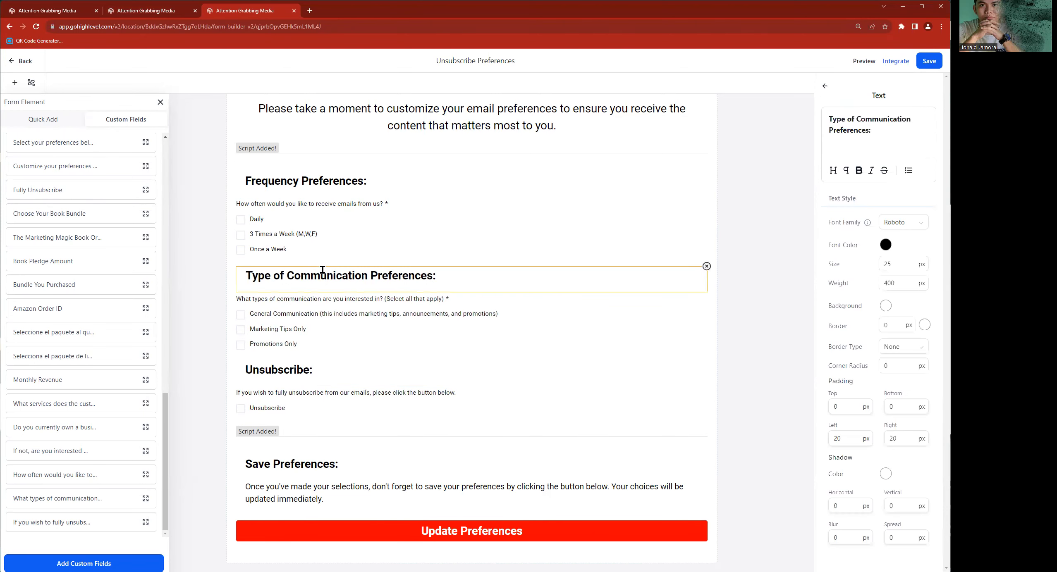
left_click_drag(876, 121, 854, 132)
key("ctrl+c")
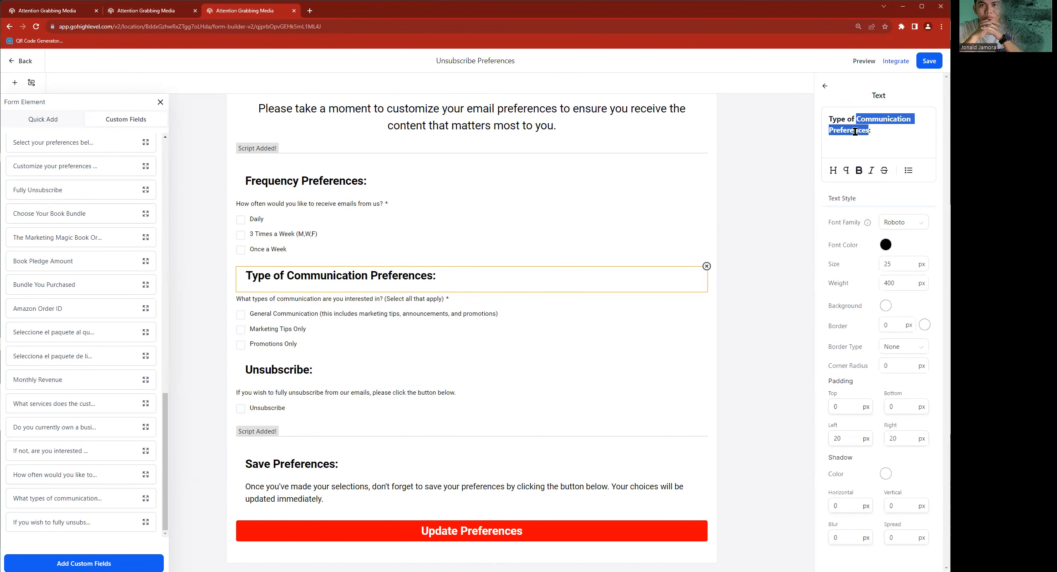
left_click(147, 13)
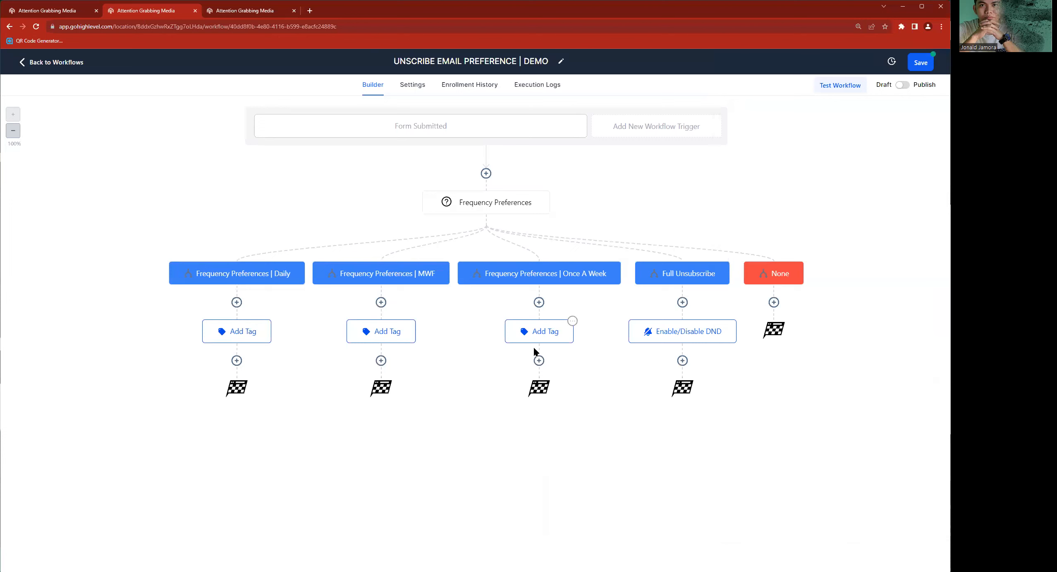
- Add an If/Else condition after the Daily branch's Add Tag, naming it Communication Preferences and its branch Communication Preferences | General
left_click(237, 361)
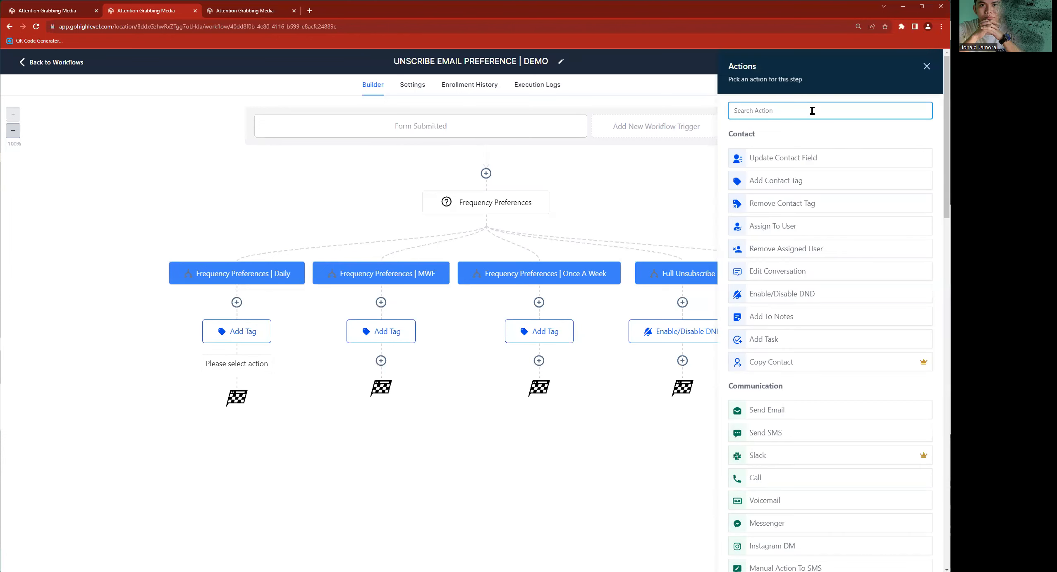
type("if")
left_click(785, 178)
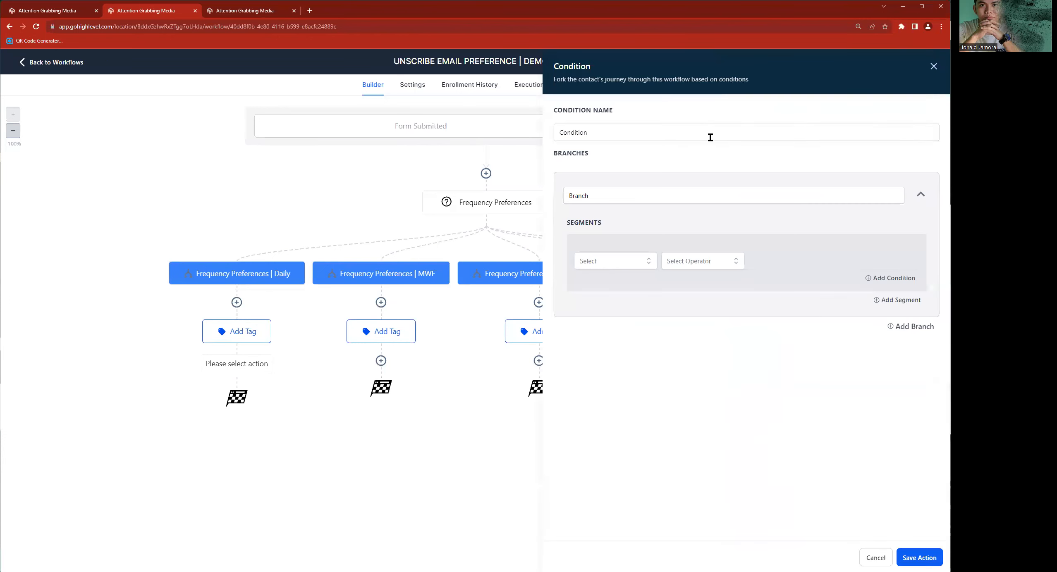
left_click(605, 190)
left_click(599, 134)
key("ctrl+a")
key("ctrl+v")
left_click(624, 197)
key("ctrl+a")
key("ctrl+v")
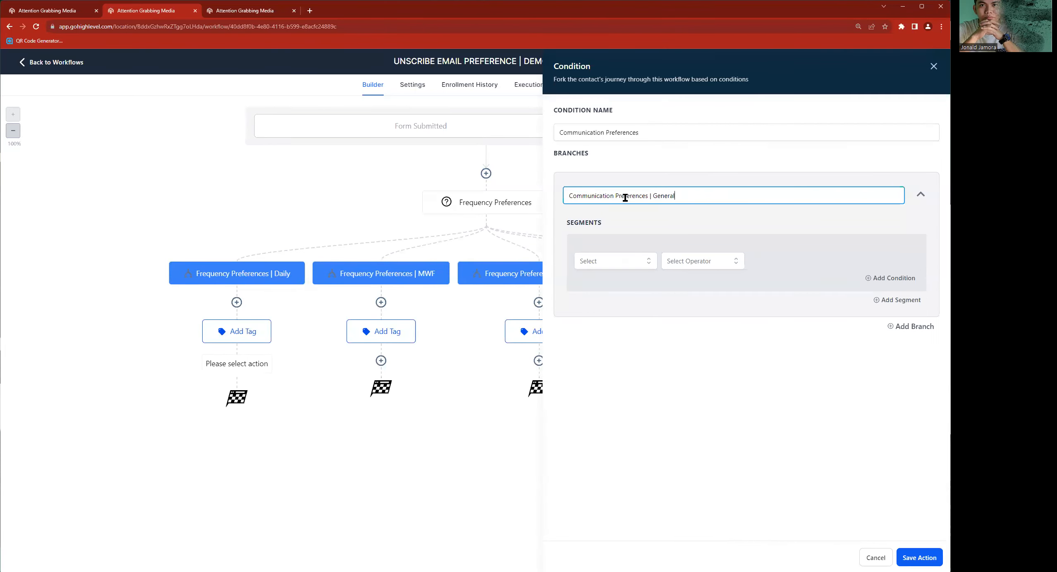
- Base the General branch's condition on the contact field "What types of communication are you interested in?", using the label copied from the form
left_click(619, 262)
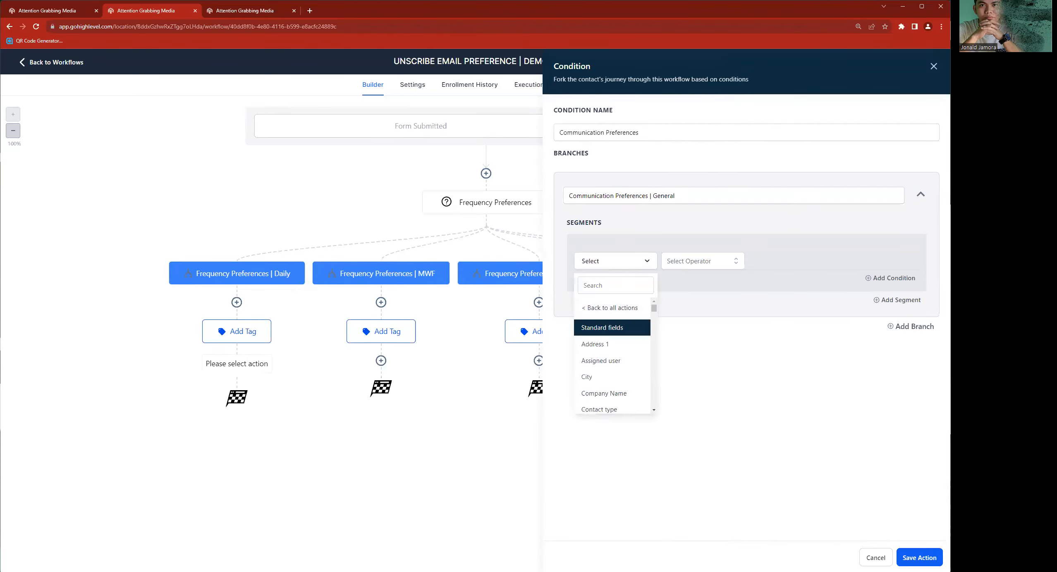
left_click(240, 12)
left_click(308, 321)
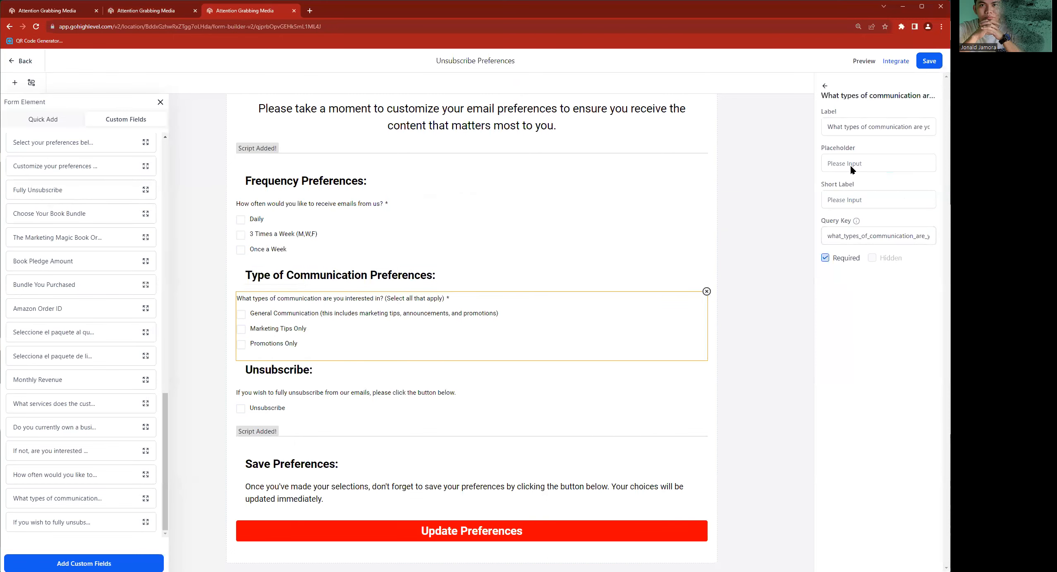
triple_click(840, 124)
key("ctrl+c")
left_click(160, 16)
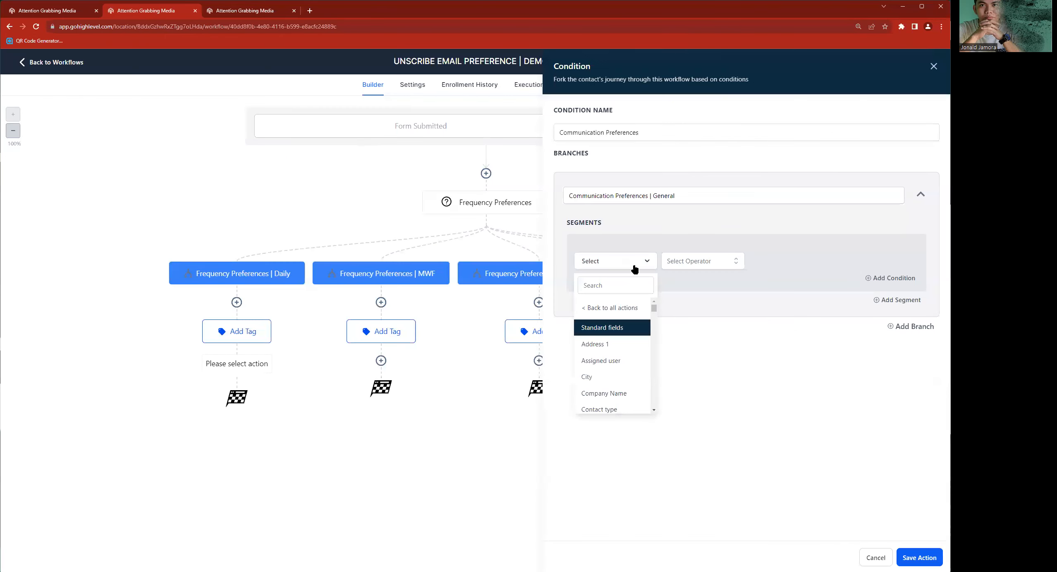
key("ctrl+v")
left_click(617, 327)
- Complete the General branch's condition with the operator Includes and the value General Communication
left_click(700, 264)
left_click(679, 284)
left_click(773, 265)
left_click(781, 311)
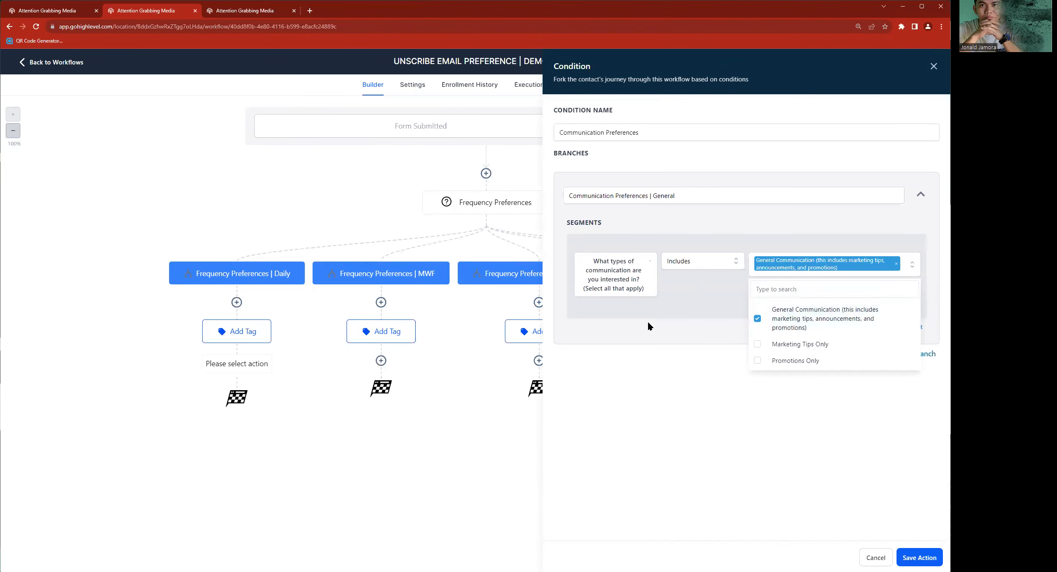
left_click(649, 327)
- Add a second branch whose condition checks that the communication types contact field Includes Marketing Tips Only
left_click(904, 353)
left_click(670, 383)
left_click(608, 449)
left_click(602, 469)
left_click(618, 476)
key("ctrl+v")
left_click(626, 520)
left_click(700, 453)
left_click(700, 469)
left_click(793, 448)
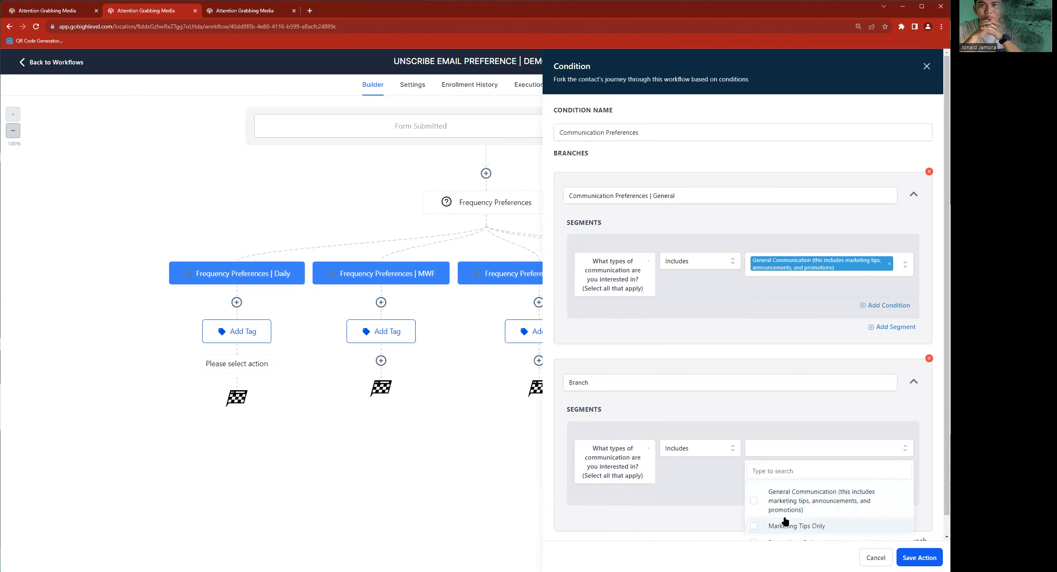
left_click(786, 526)
left_click(800, 384)
- Add a third branch whose condition checks that the communication types contact field Includes Promotions Only
scroll(801, 379, "down", 1)
left_click(908, 522)
left_click(615, 455)
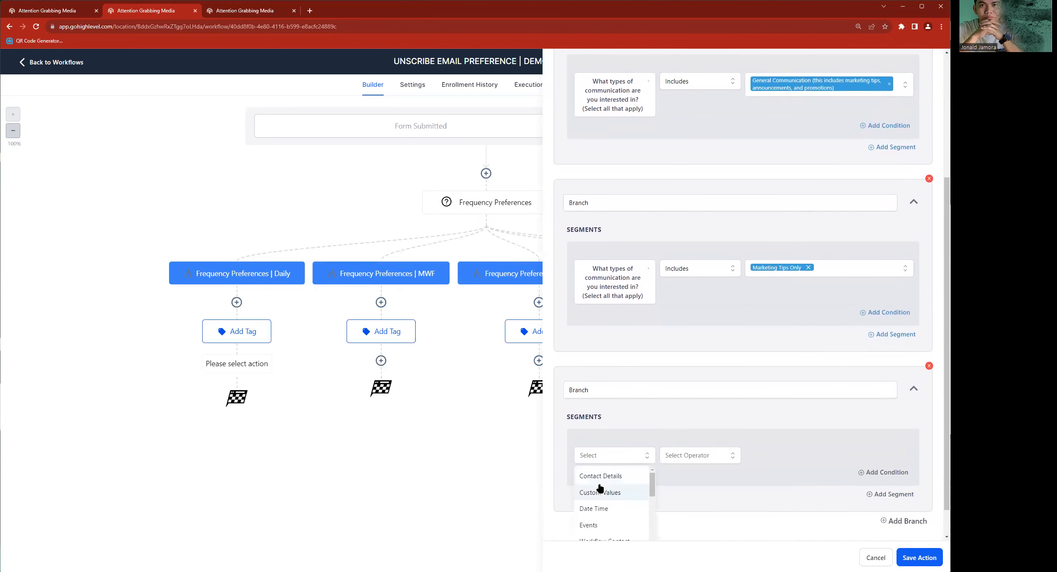
left_click(600, 479)
left_click(623, 480)
key("ctrl+v")
left_click(614, 527)
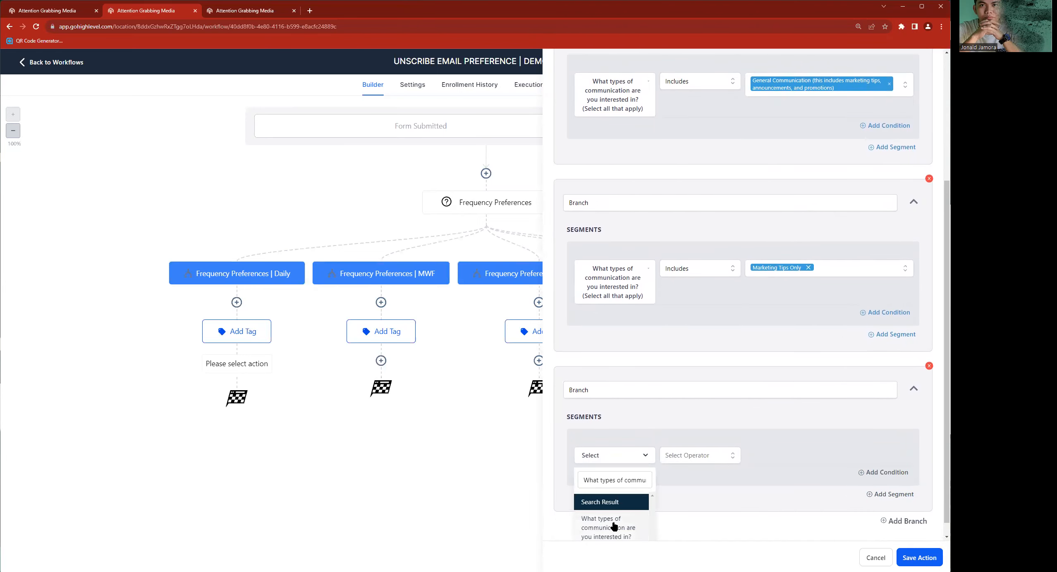
left_click(699, 455)
left_click(678, 474)
left_click(804, 460)
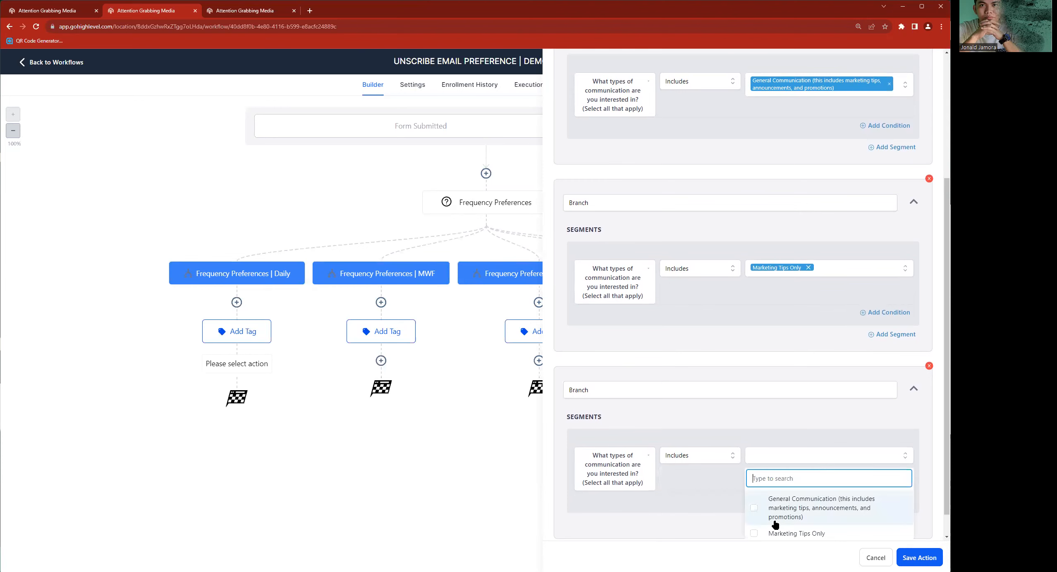
scroll(775, 524, "down", 1)
left_click(775, 524)
- Rename the second branch Communication Preferences | Marketing Tips, reusing the first branch's name as the base
scroll(601, 271, "up", 5)
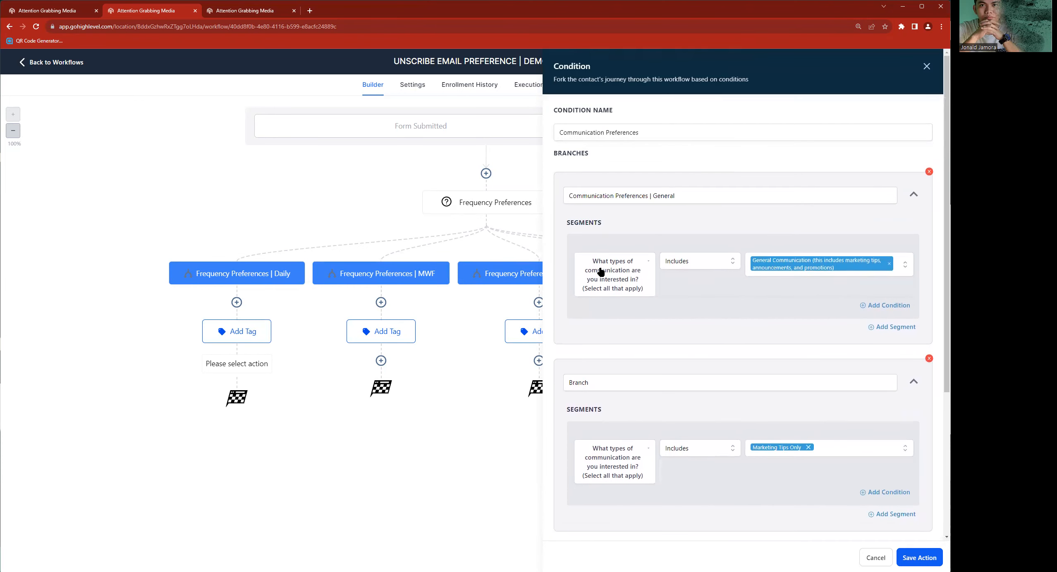
triple_click(650, 201)
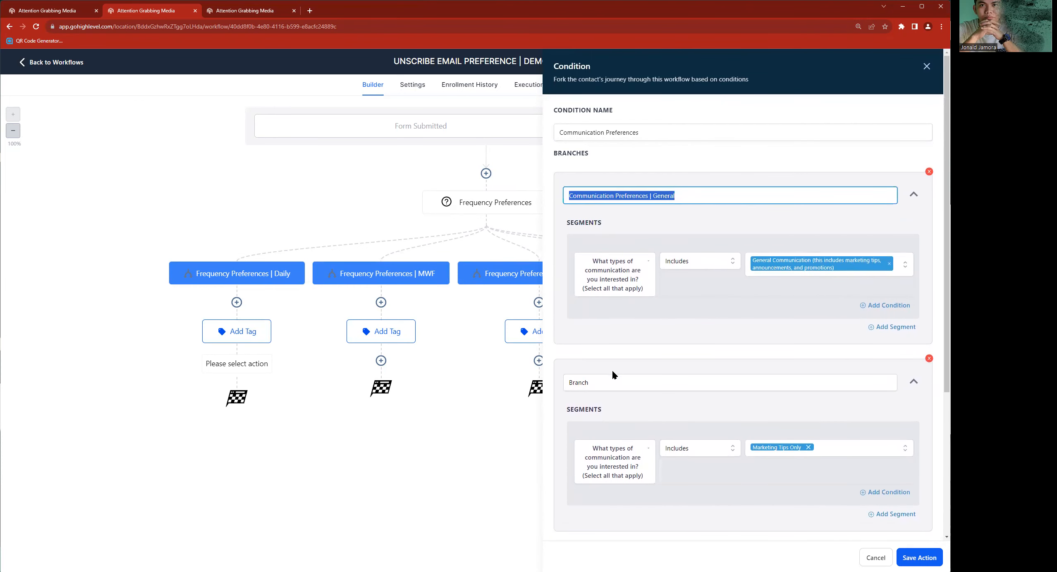
key("ctrl+c")
triple_click(597, 379)
key("ctrl+v")
key("ctrl+BackSpace")
key("ctrl+a")
key("End")
type("Marketing Tips")
- Rename the third branch Communication Preferences | Promotions and save the condition action
scroll(654, 384, "down", 5)
left_click(678, 347)
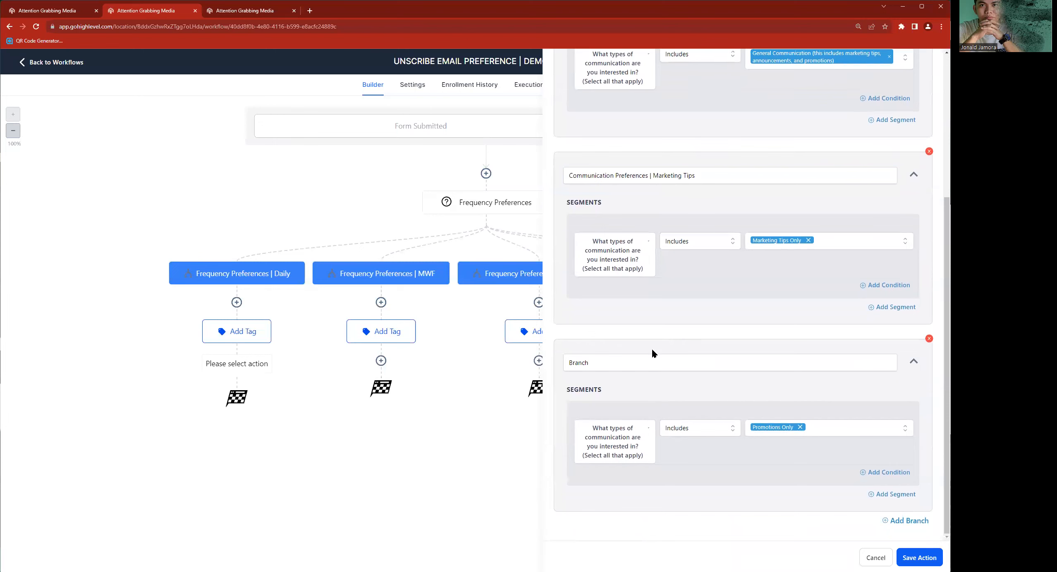
left_click(648, 361)
key("ctrl+a")
key("ctrl+v")
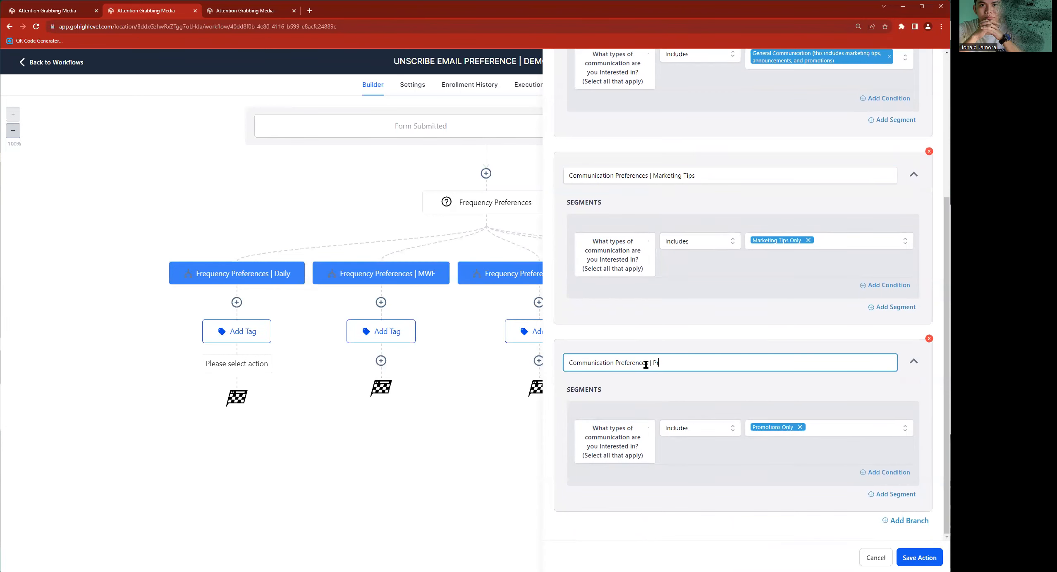
left_click(918, 557)
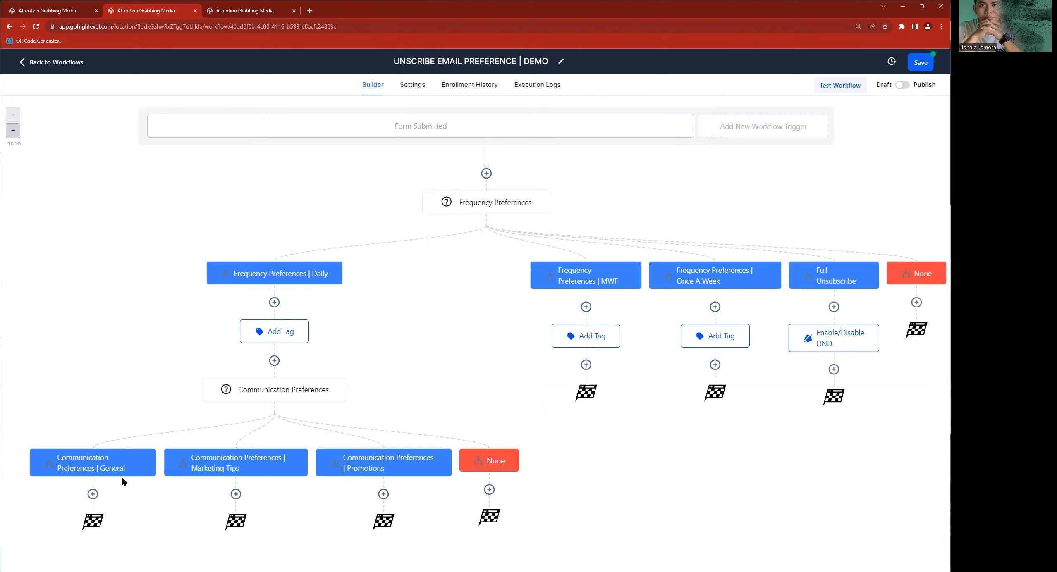
- Add an Add Contact Tag action under the Communication Preferences | General branch with the tag communication preferences | general
left_click(93, 494)
type("tag")
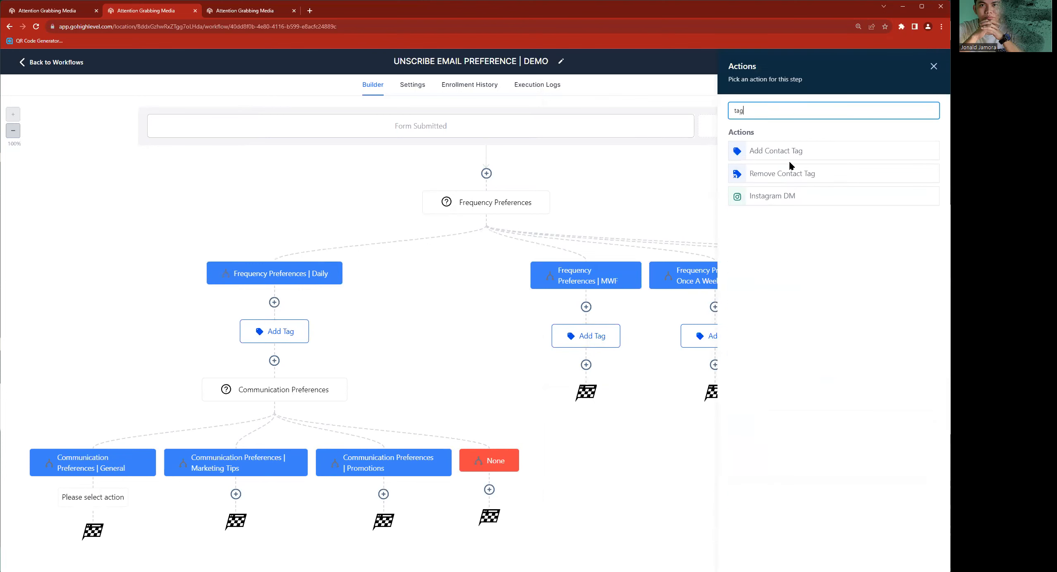
left_click(774, 158)
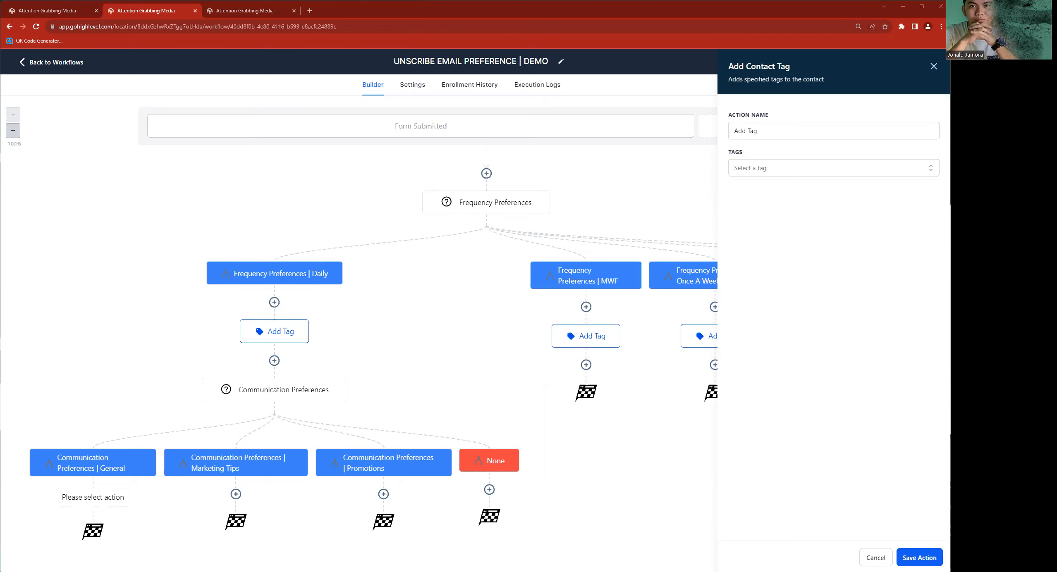
left_click(749, 168)
type("Email prefe")
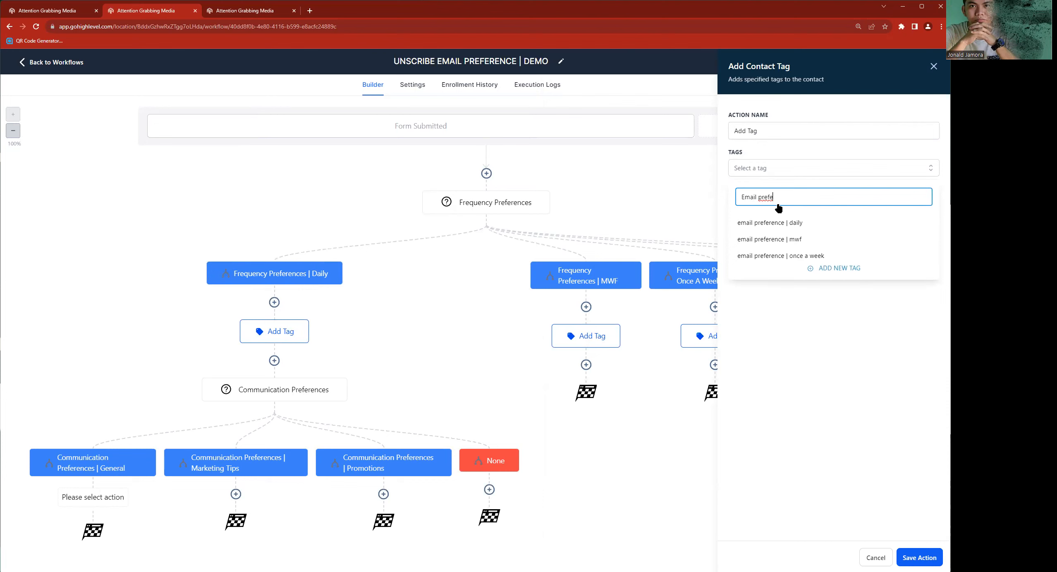
key("alt+Tab")
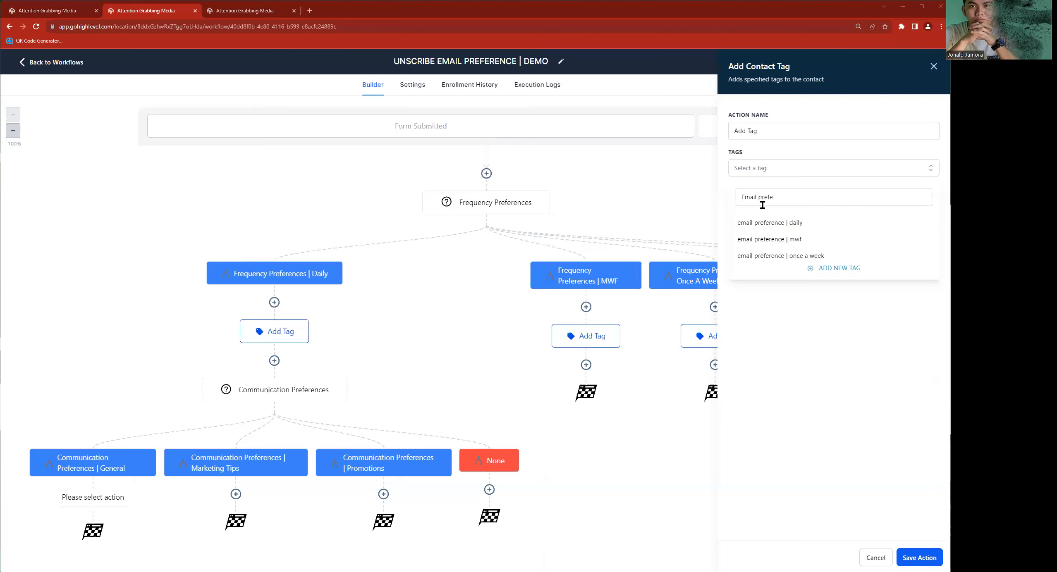
triple_click(786, 201)
type("communication")
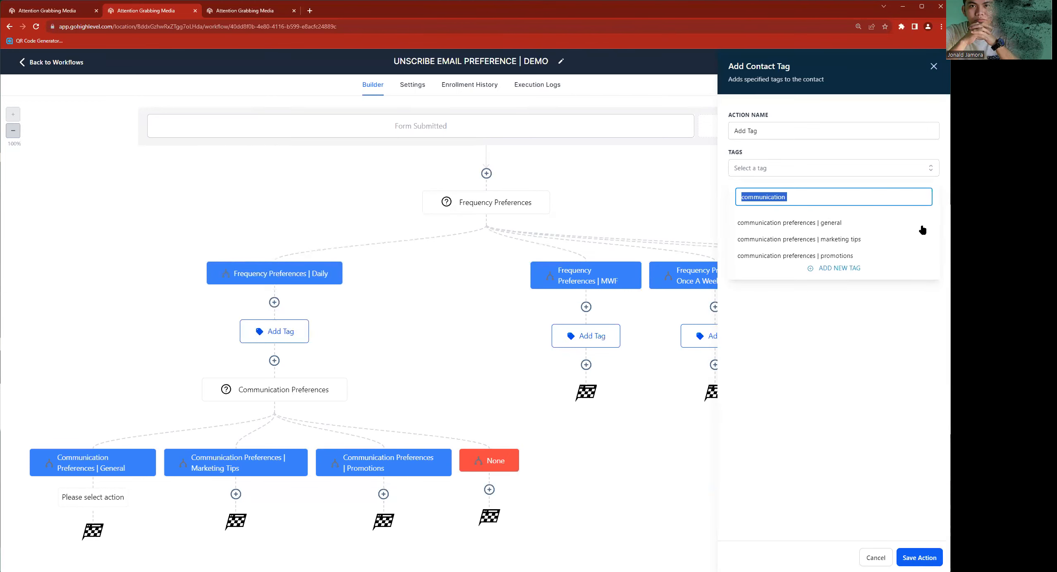
left_click(809, 227)
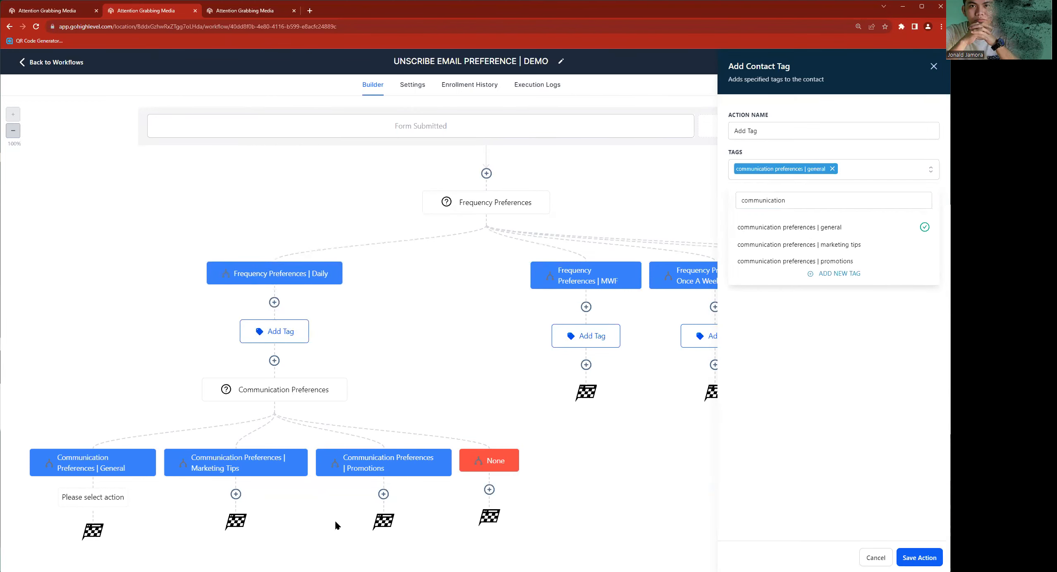
left_click(919, 553)
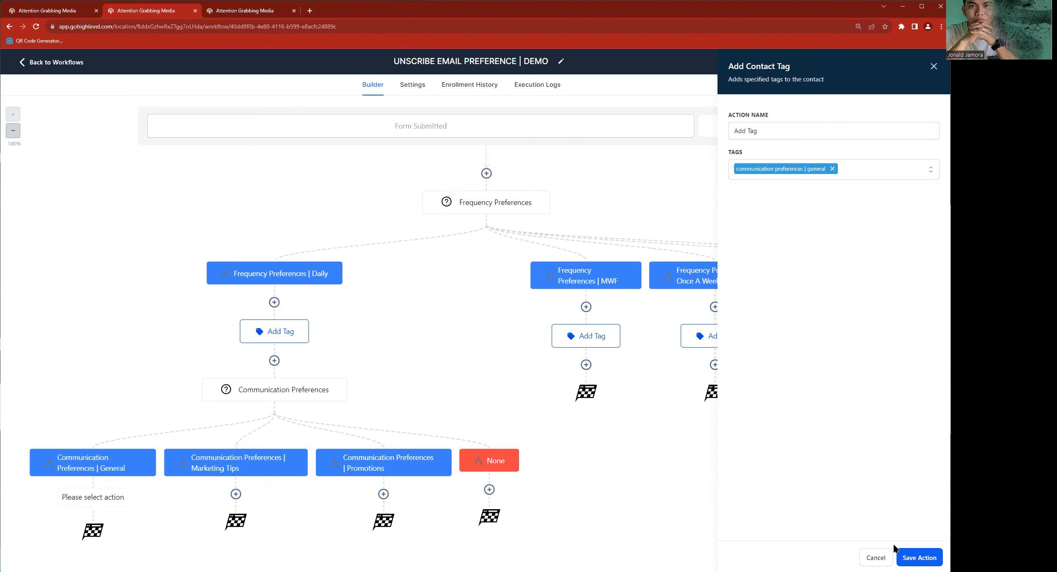
- Add an Add Contact Tag action under the Communication Preferences | Marketing Tips branch with the tag communication preferences | marketing tips
left_click(238, 494)
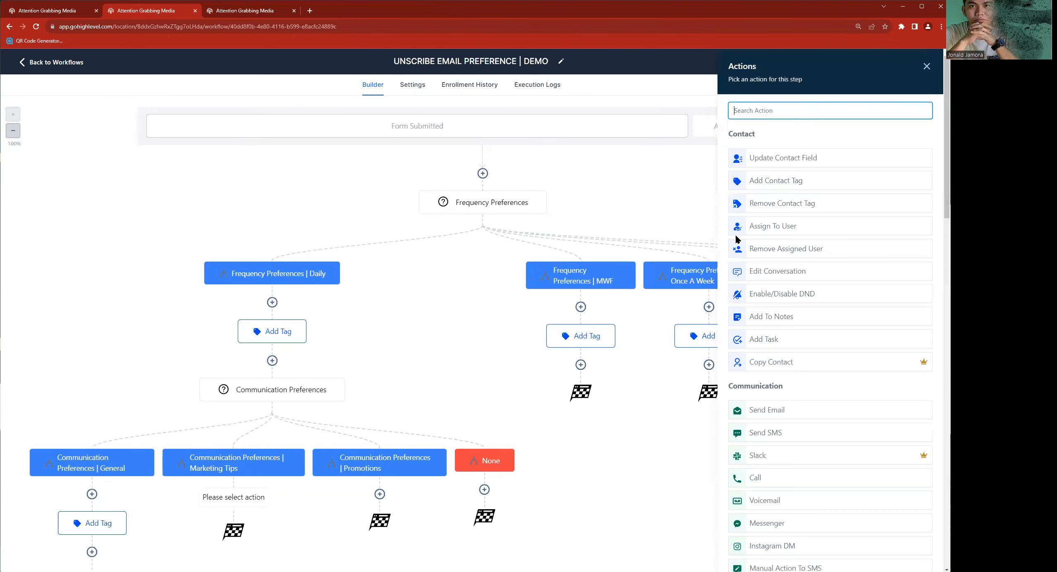
type("tag")
left_click(797, 158)
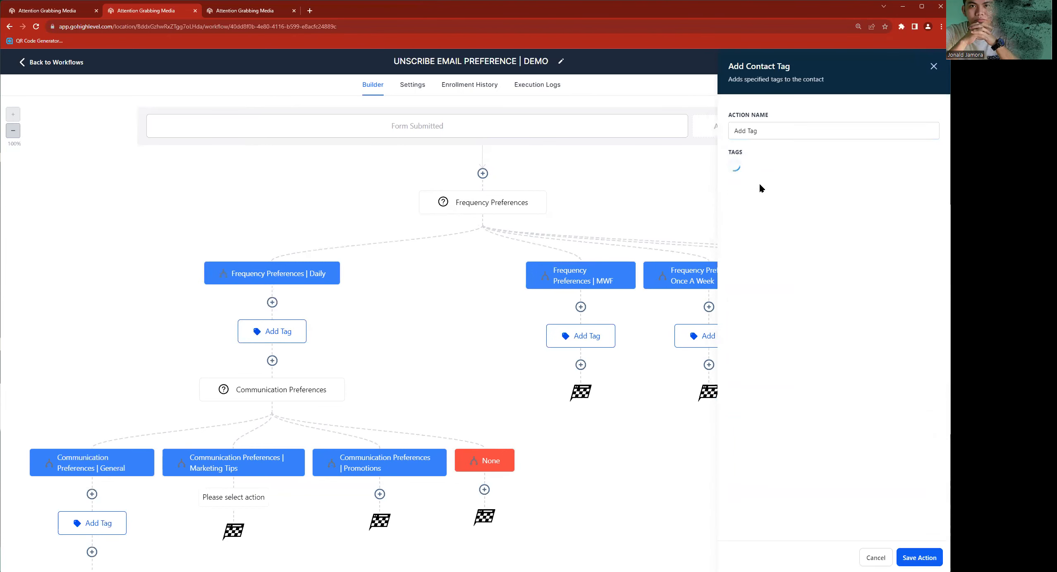
left_click(768, 170)
key("ctrl+v")
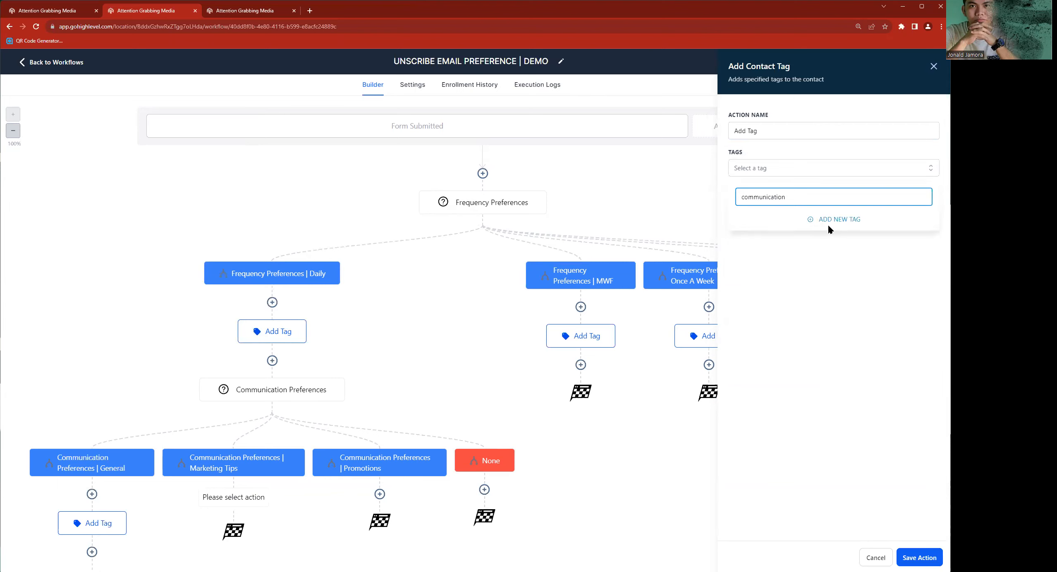
left_click(835, 244)
left_click(919, 547)
left_click(919, 558)
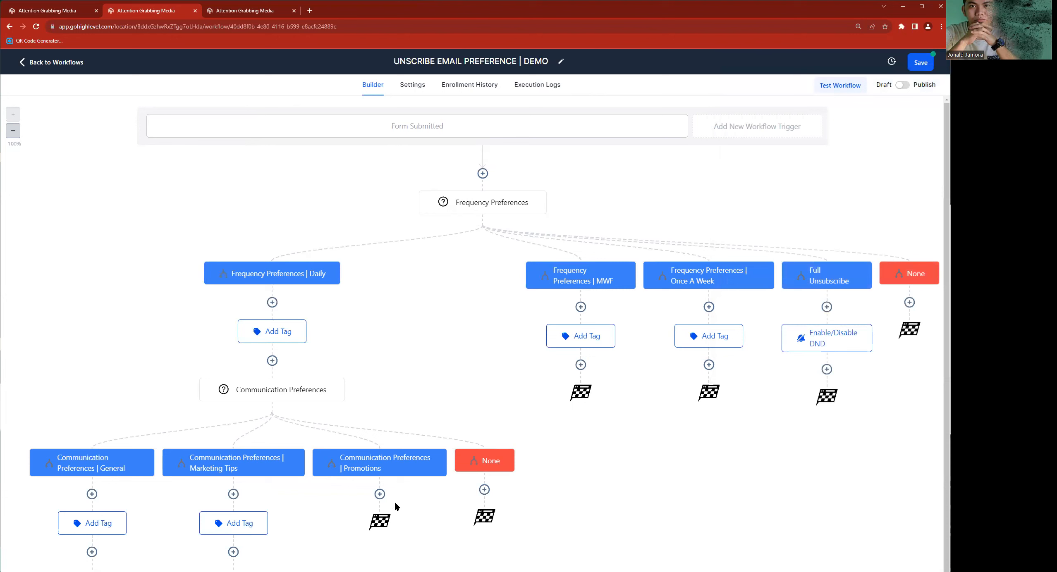
- Add an Add Contact Tag action under the Communication Preferences | Promotions branch with the tag communication preferences | promotions
left_click(379, 495)
type("tag")
left_click(798, 151)
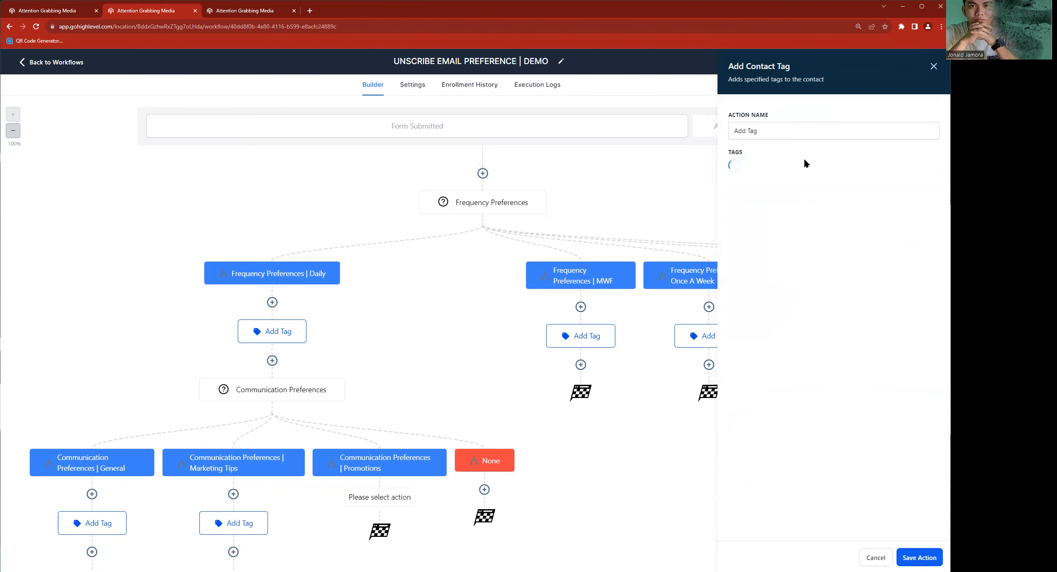
left_click(765, 174)
type("communication")
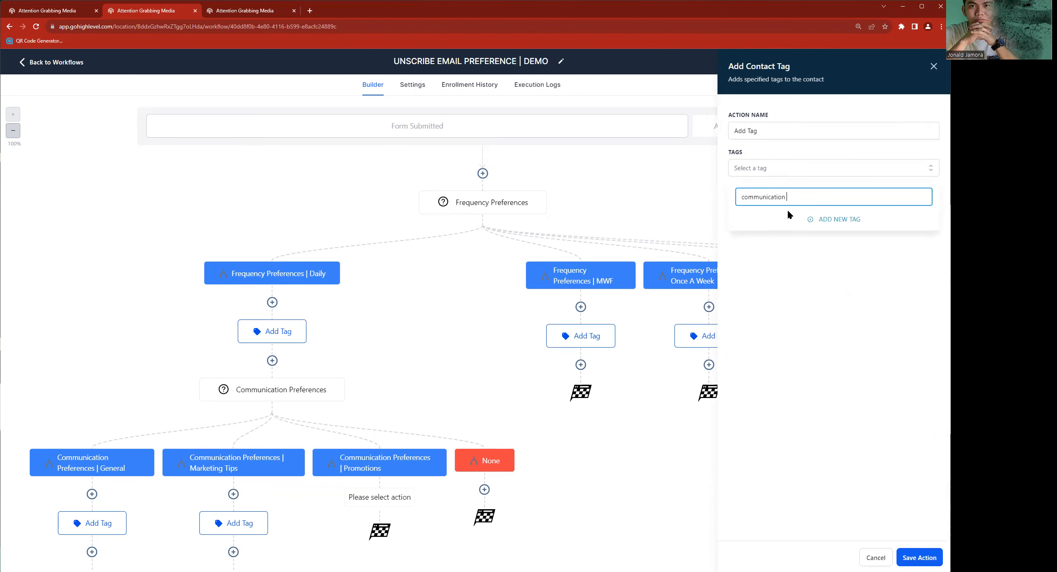
left_click(794, 253)
left_click(880, 440)
left_click(922, 558)
- Copy the Communication Preferences condition with all actions from there to below the Add Tag action in the Frequency Preferences | MWF branch
left_click(318, 390)
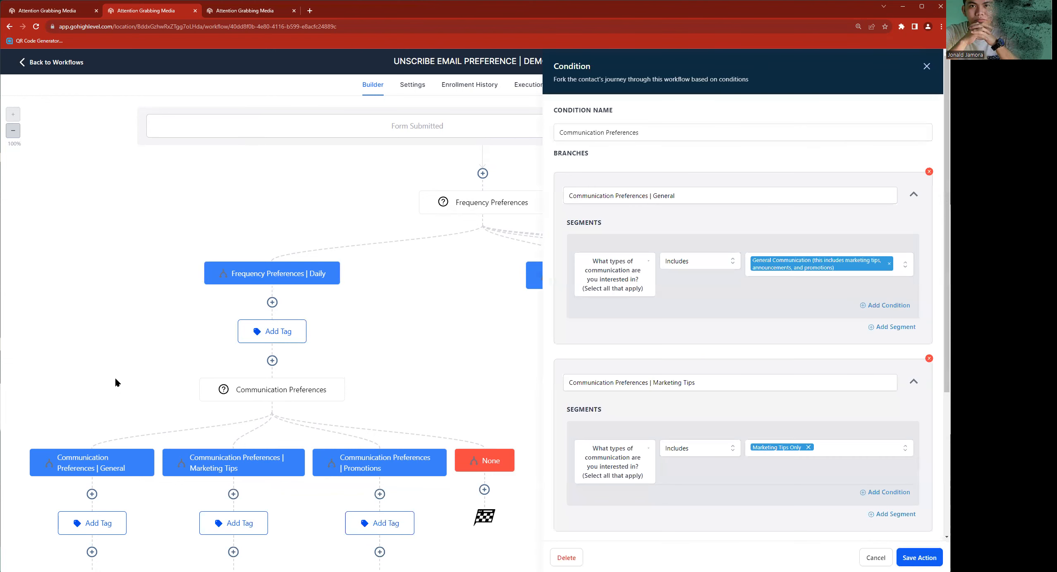
left_click(927, 66)
scroll(106, 482, "down", 1)
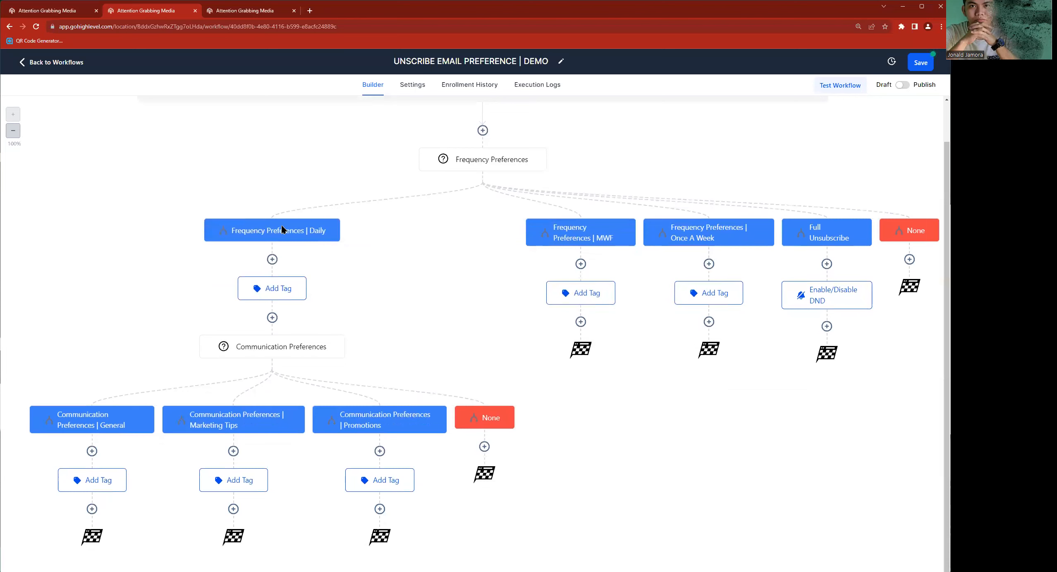
mouse_move(339, 338)
scroll(351, 356, "up", 2)
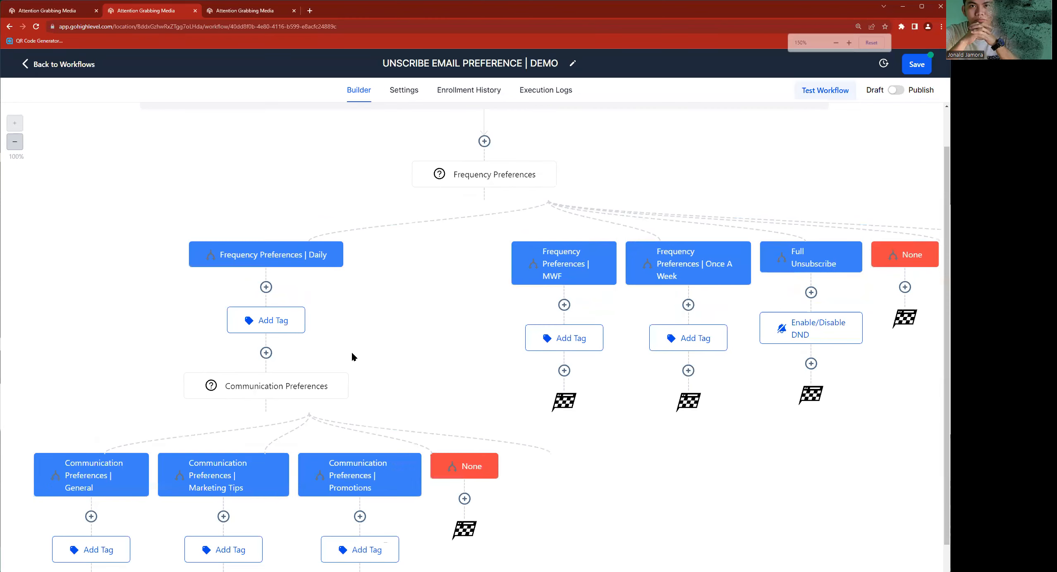
scroll(405, 395, "down", 4)
scroll(406, 395, "down", 1)
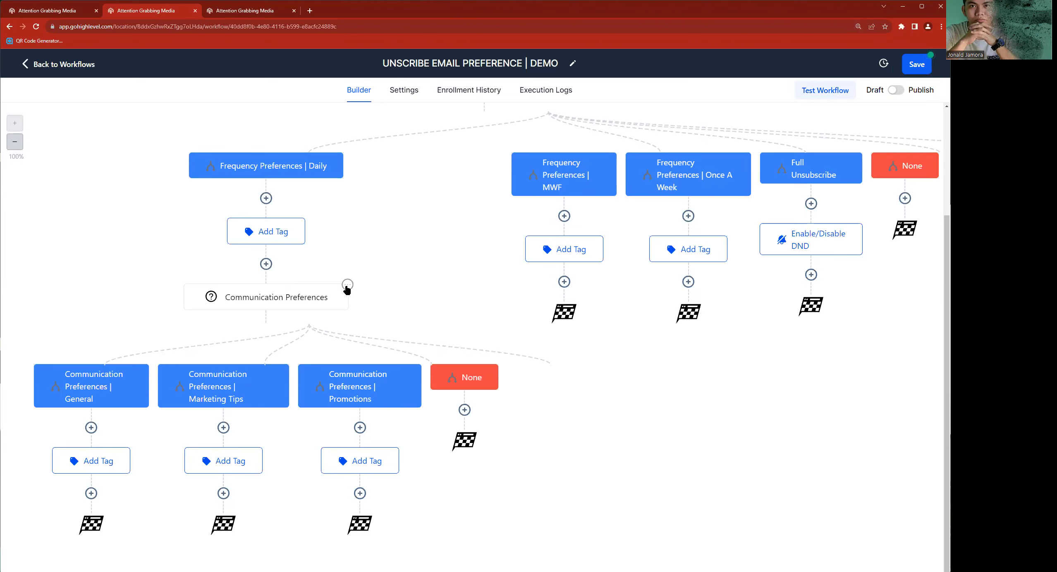
left_click(348, 285)
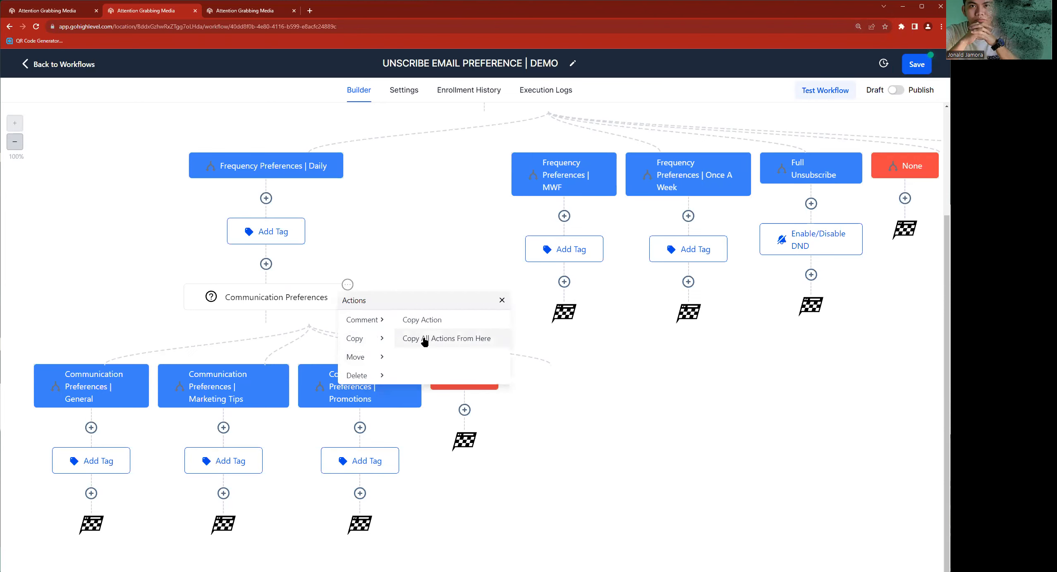
left_click(425, 342)
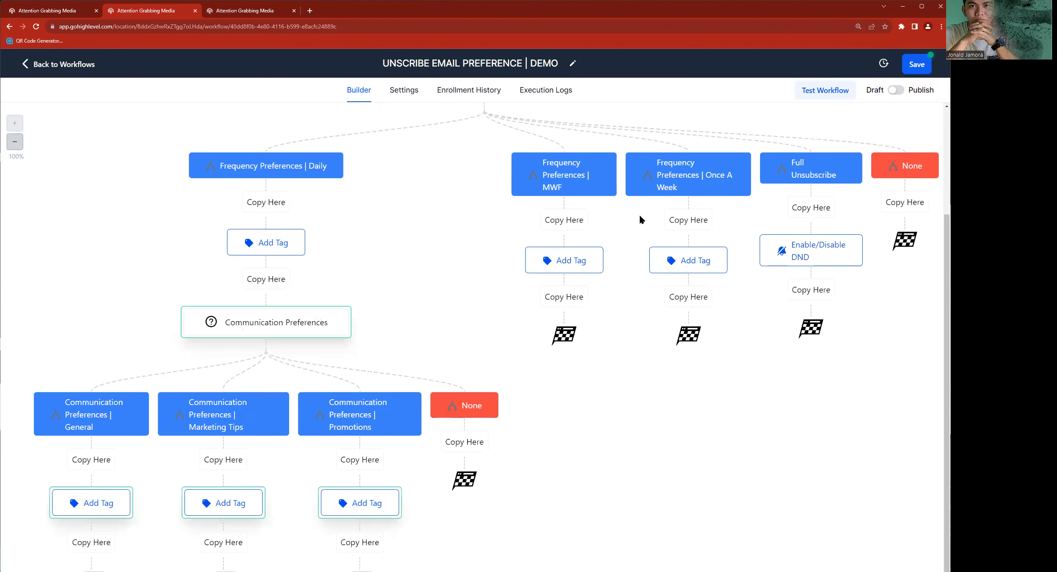
left_click(568, 297)
- Copy the MWF branch's Communication Preferences condition with all following actions to below the Add Tag action in the Frequency Preferences | Once A Week branch
left_click(749, 285)
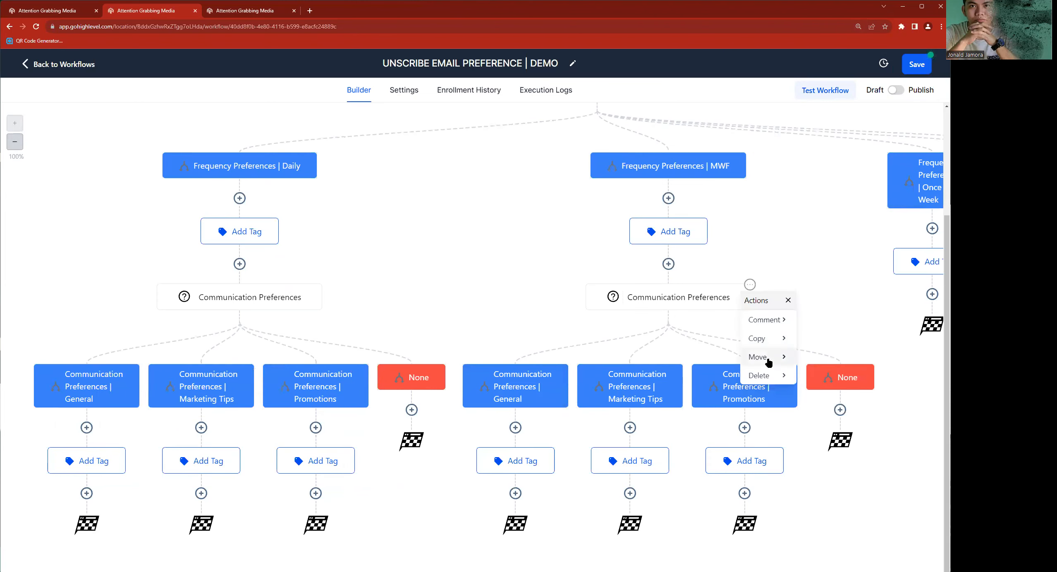
mouse_move(773, 348)
left_click(831, 338)
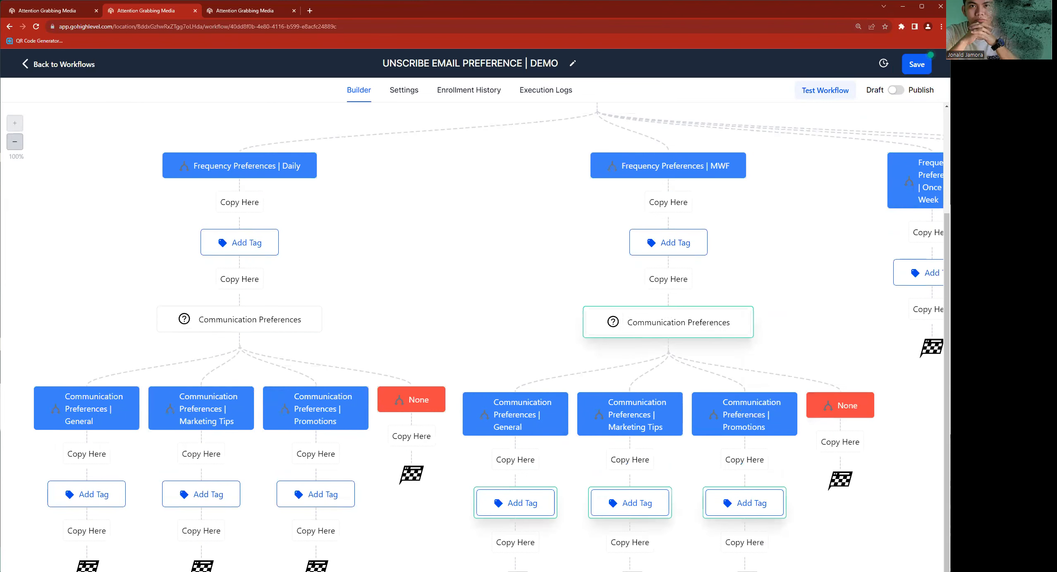
left_click(931, 311)
- Switch the workflow to Publish and back to Draft, then save it and return to the workflow list
key("ctrl+minus")
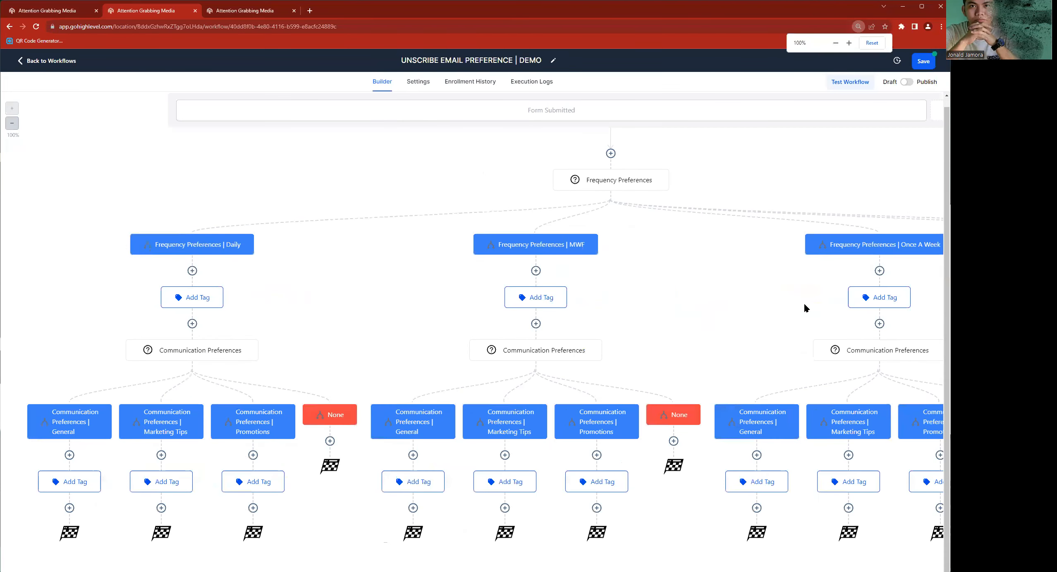
key("ctrl+minus")
key("ctrl+minus")
key("ctrl+minus")
key("ctrl+minus")
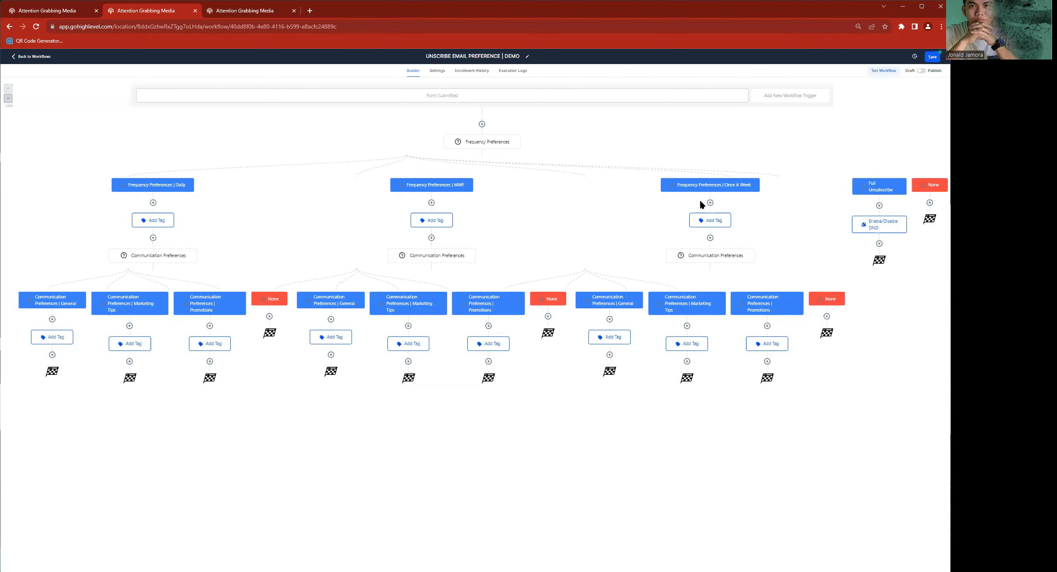
left_click(921, 72)
key("ctrl+plus")
key("ctrl+plus")
key("ctrl+plus")
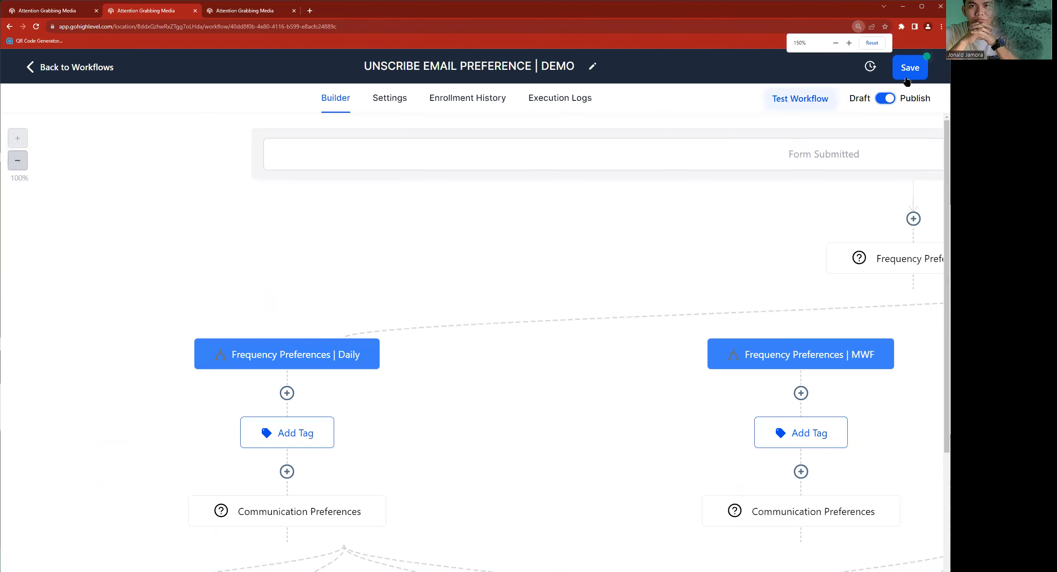
left_click(885, 99)
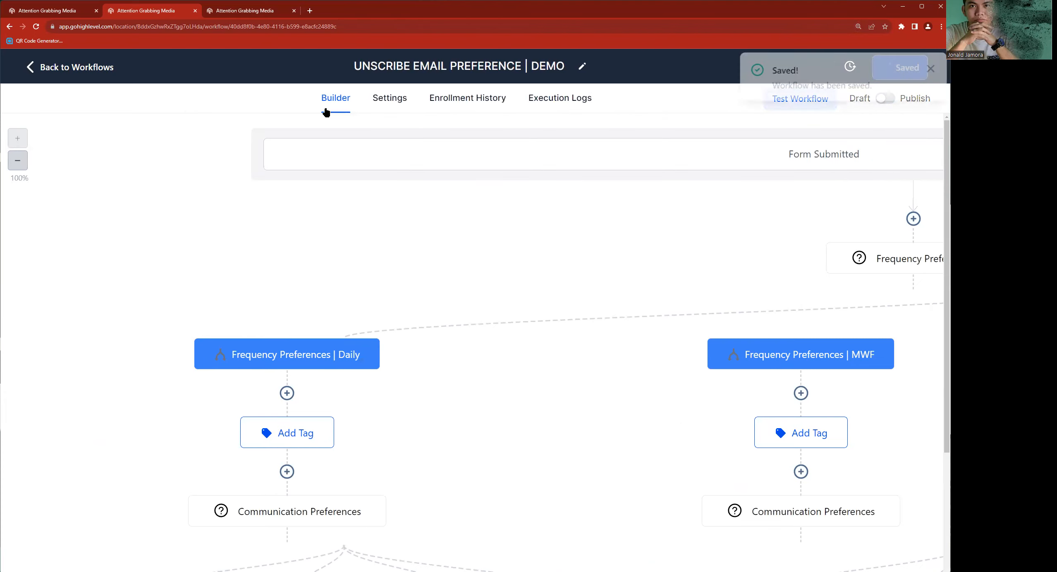
left_click(94, 67)
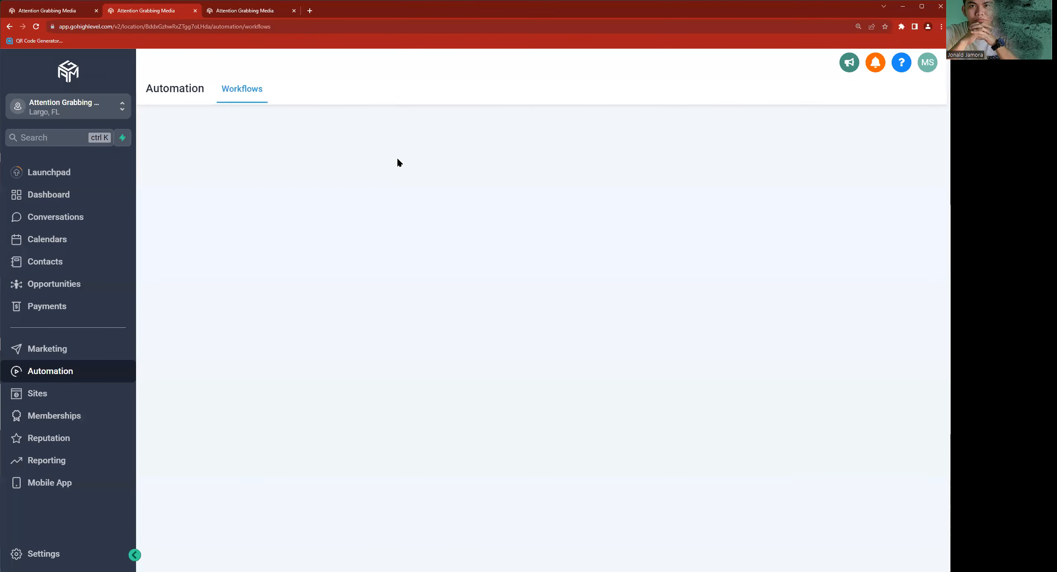
left_click(60, 265)
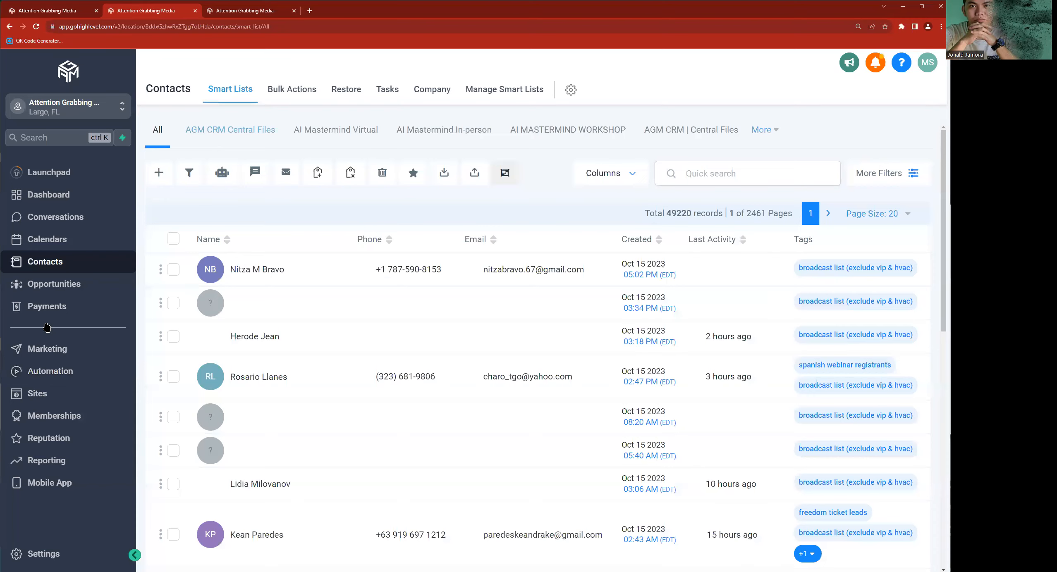
left_click(72, 308)
key("alt+Left")
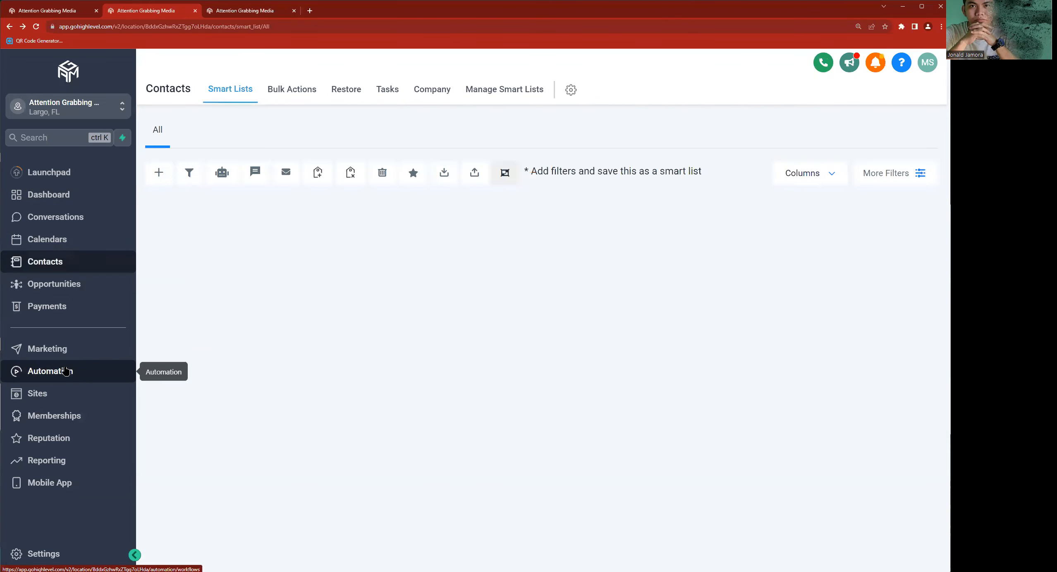
left_click(66, 371)
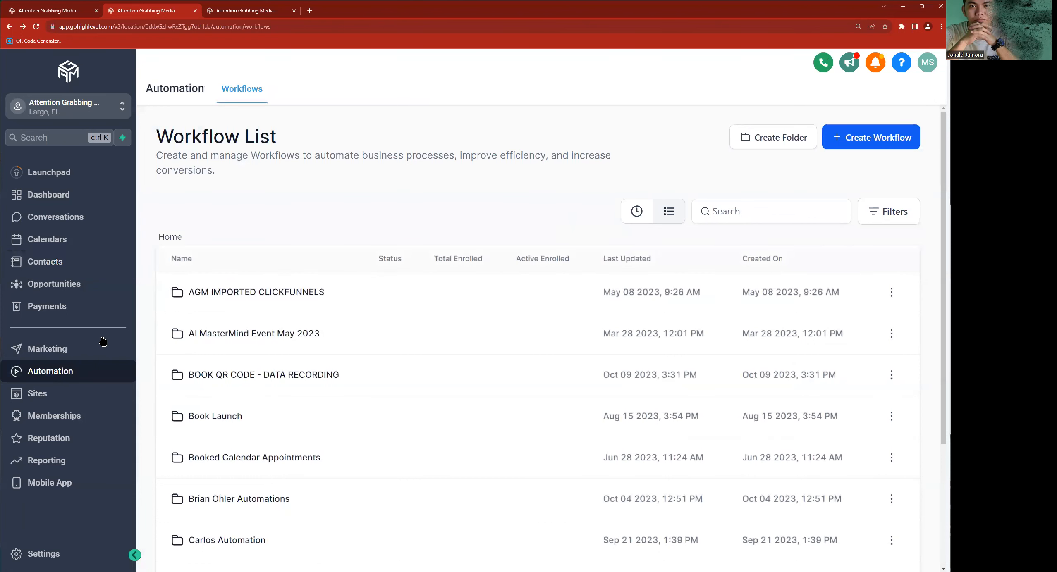
- Open the scheduled emails page in the Marketing area
left_click(57, 356)
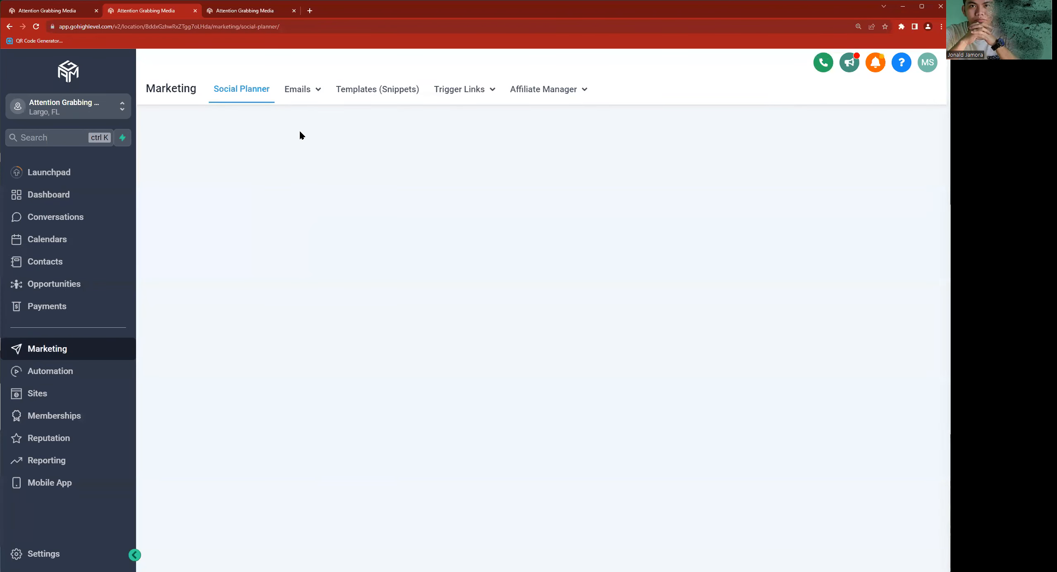
left_click(300, 111)
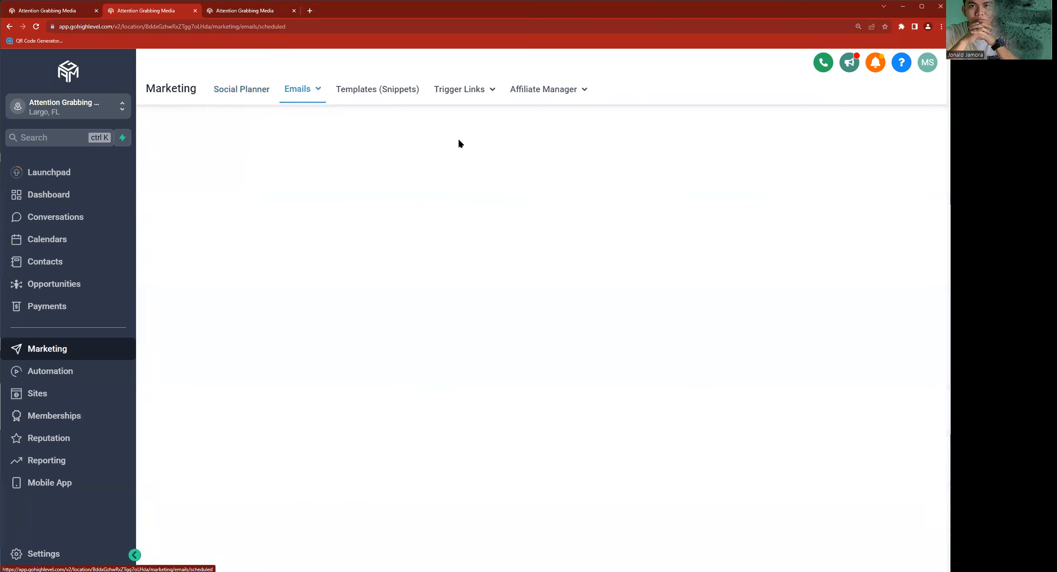